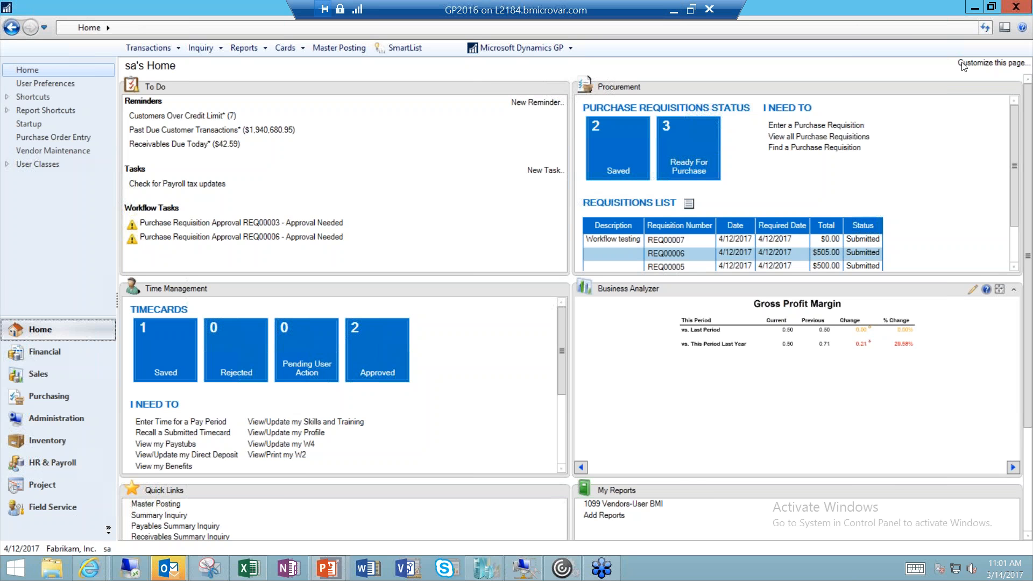
- Review the Customers Over Credit Limit reminder list, widening the Phone 1 column to show full numbers, and close the list
left_click(866, 4)
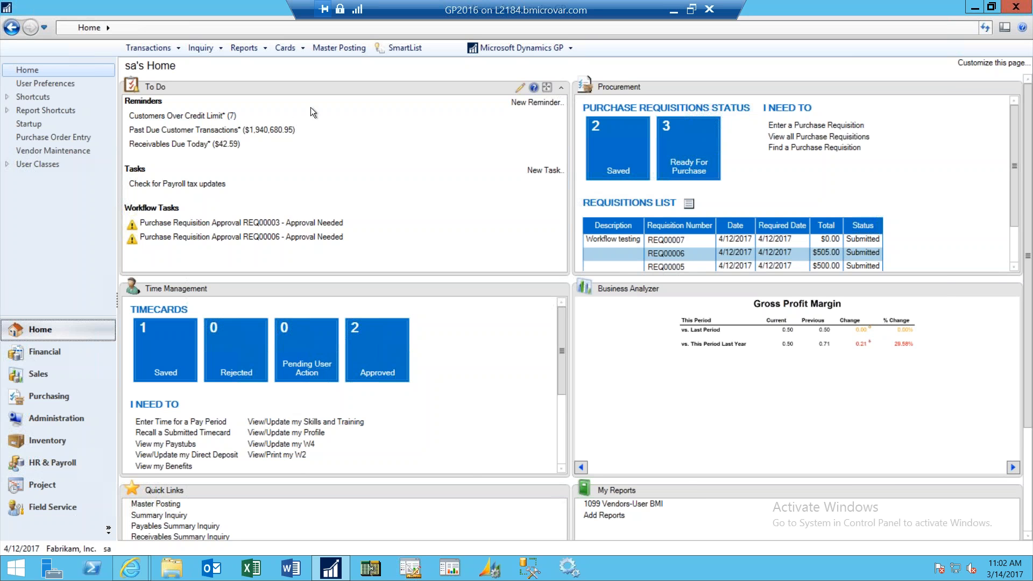
left_click(231, 115)
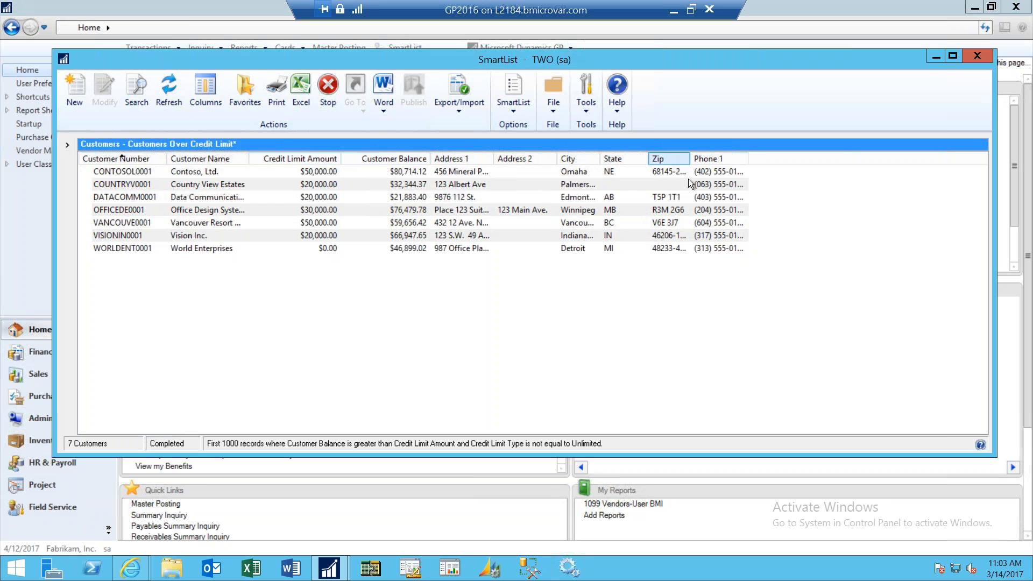
left_click_drag(746, 157, 793, 157)
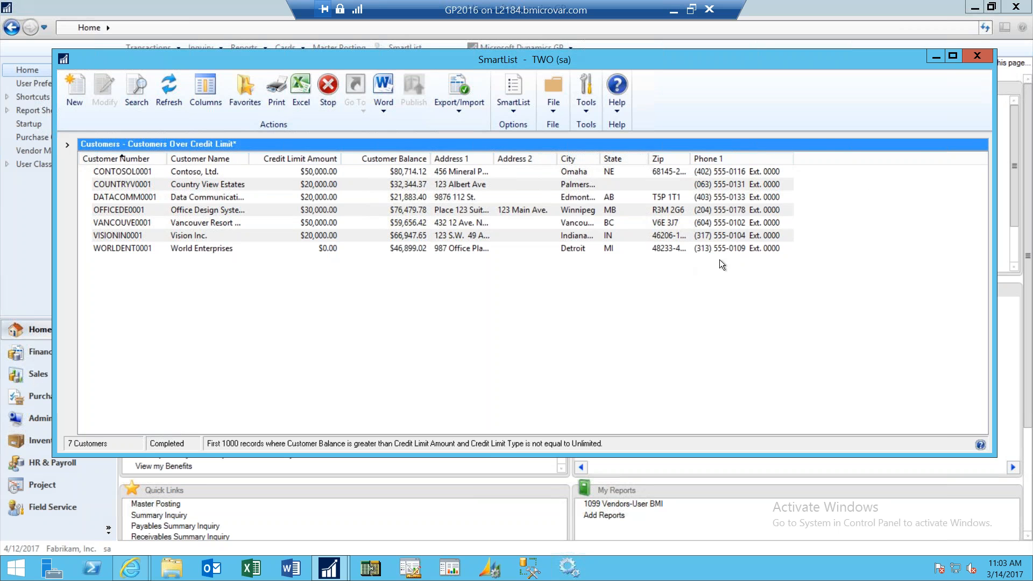
left_click(970, 56)
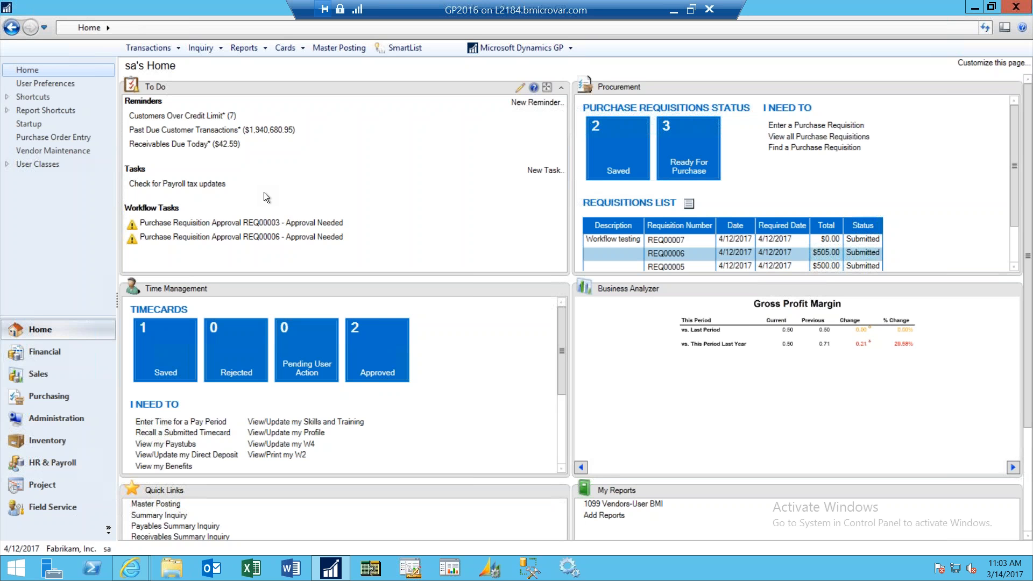
- Open the "Check for Payroll tax updates" task, examine its status and link choices, and close it without changes
left_click(188, 185)
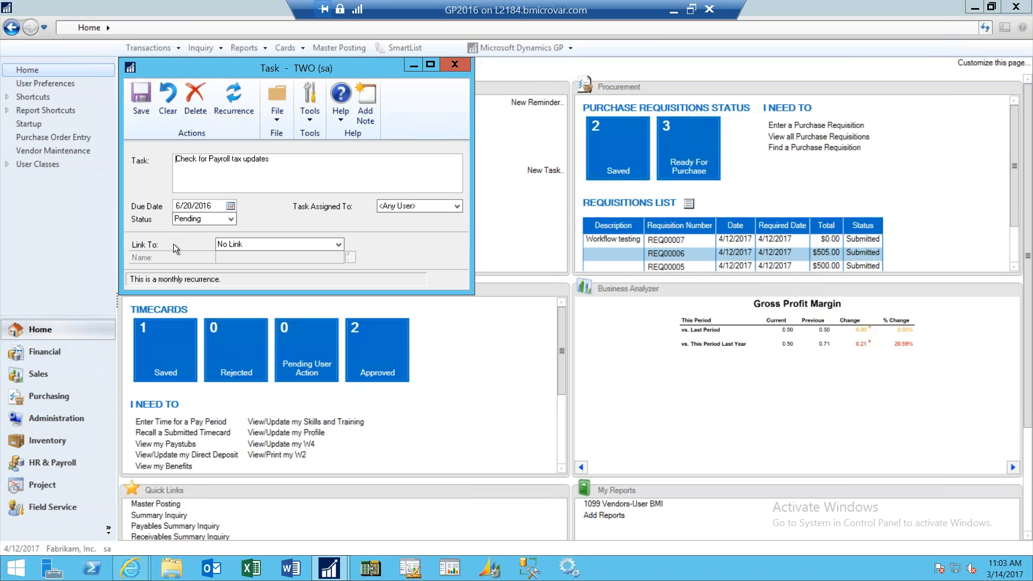
left_click(231, 219)
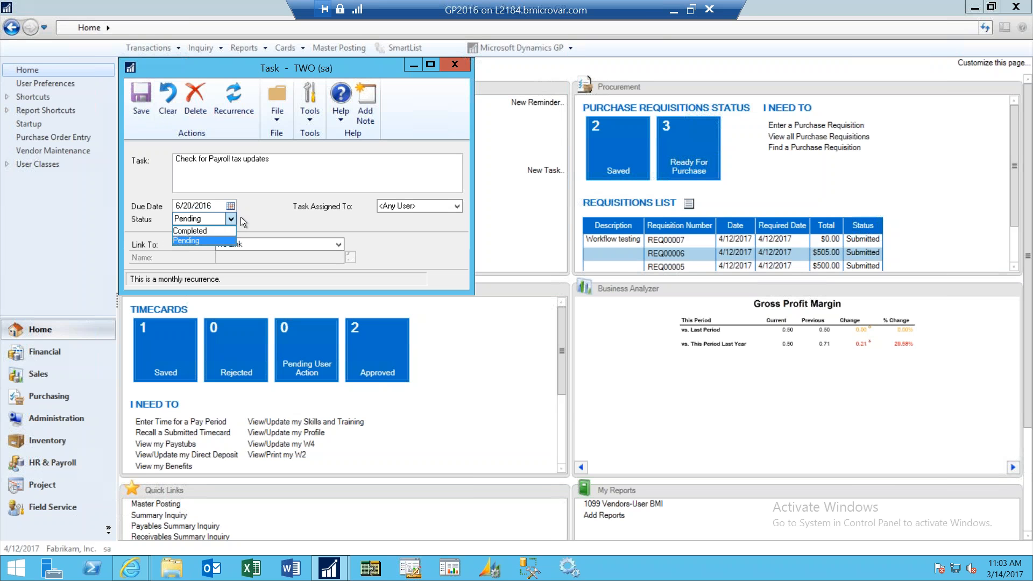
left_click(244, 216)
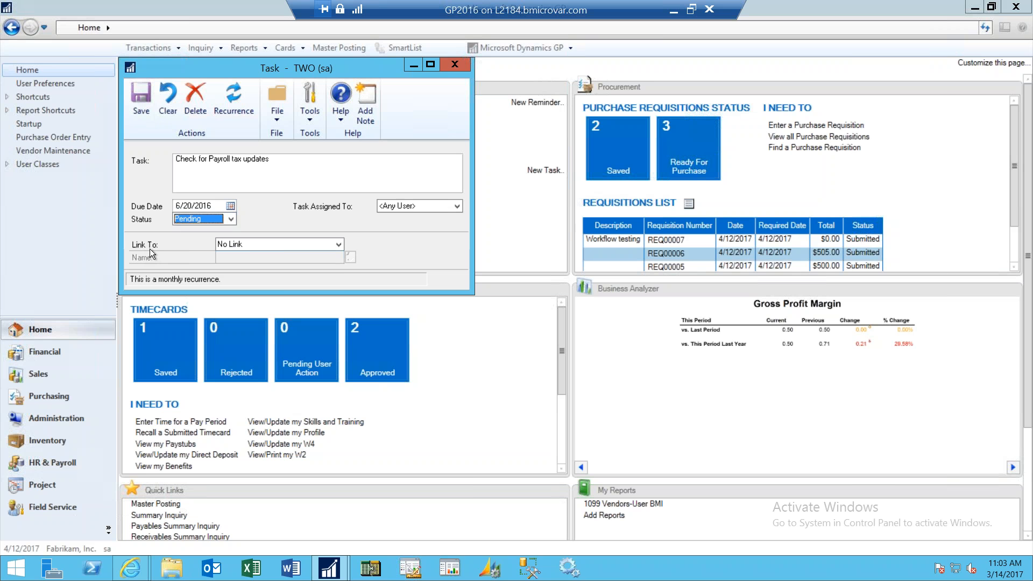
left_click(338, 244)
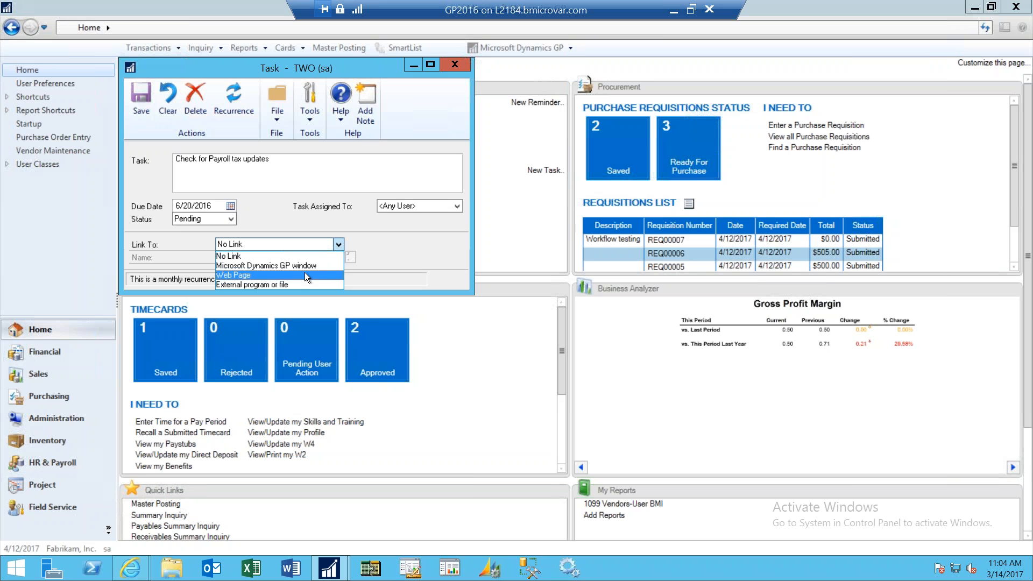
left_click(388, 247)
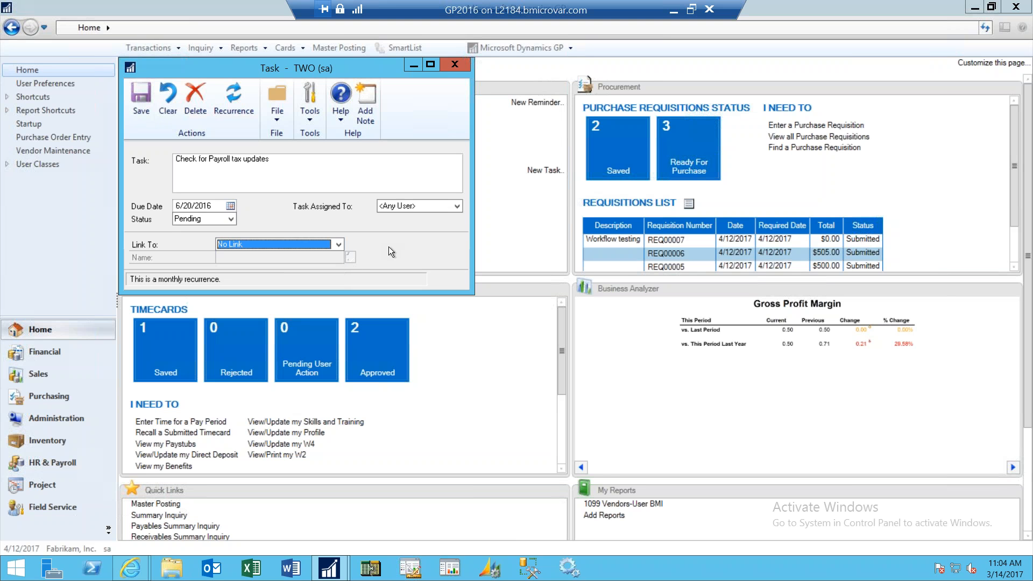
left_click(457, 63)
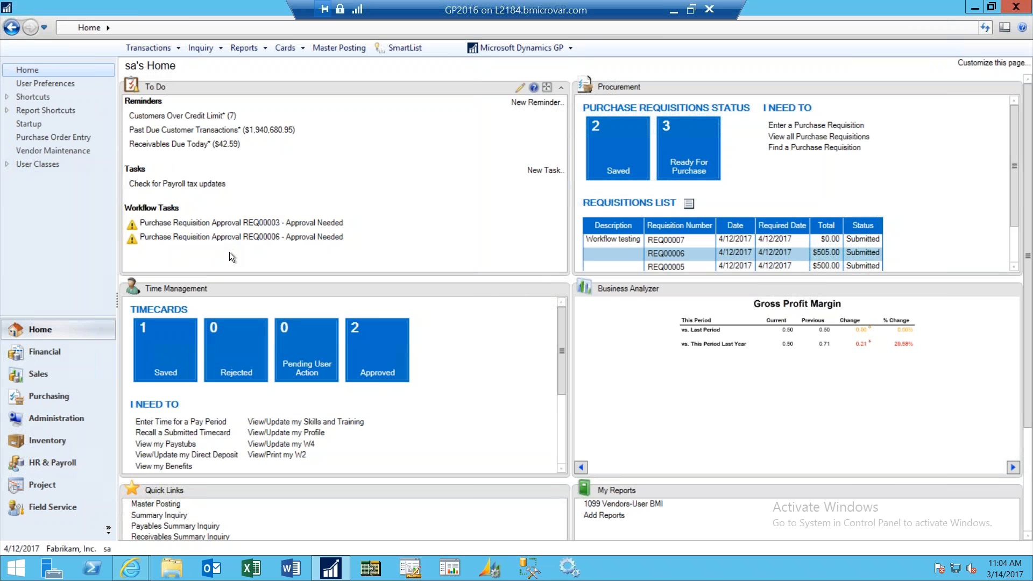
- Check the available actions on the second pending purchase requisition approval, close it, and look through the Procurement requisitions list
left_click(202, 237)
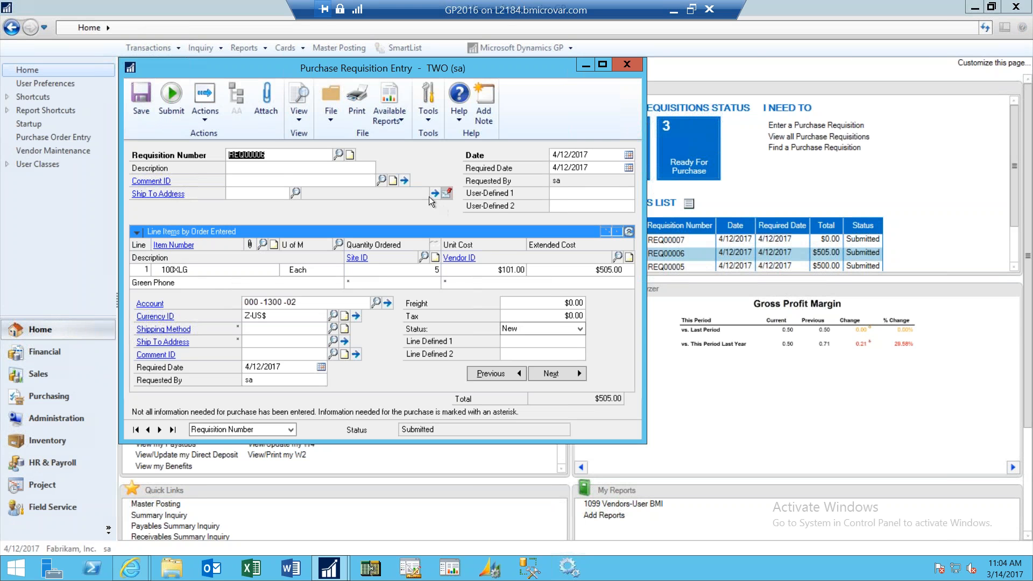
left_click(205, 112)
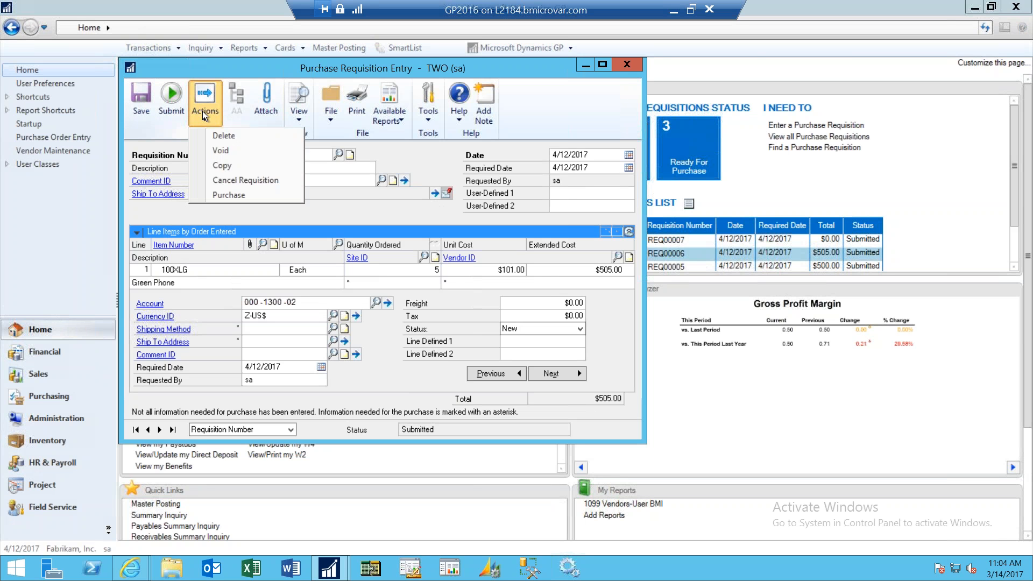
left_click(353, 210)
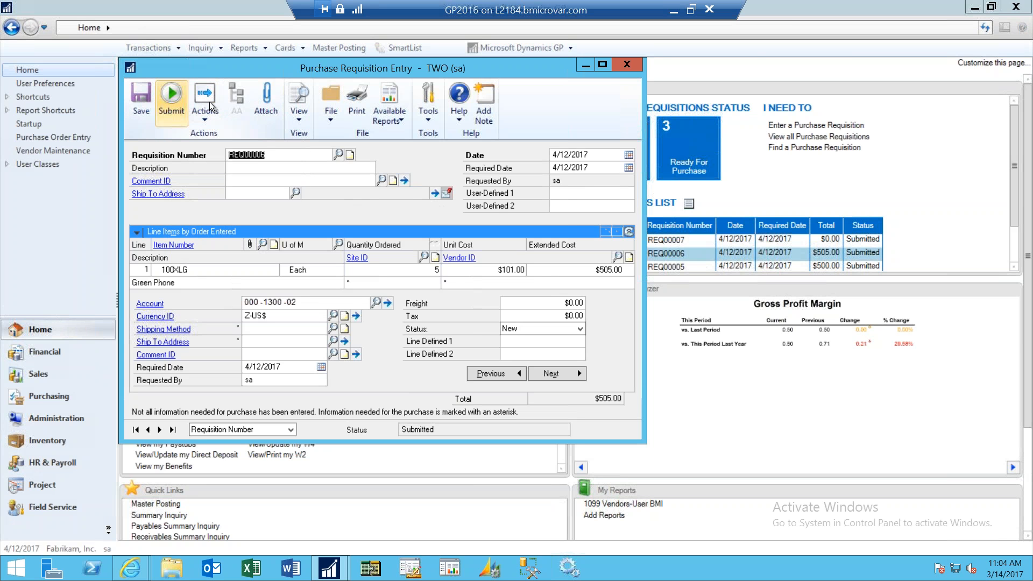
left_click(627, 66)
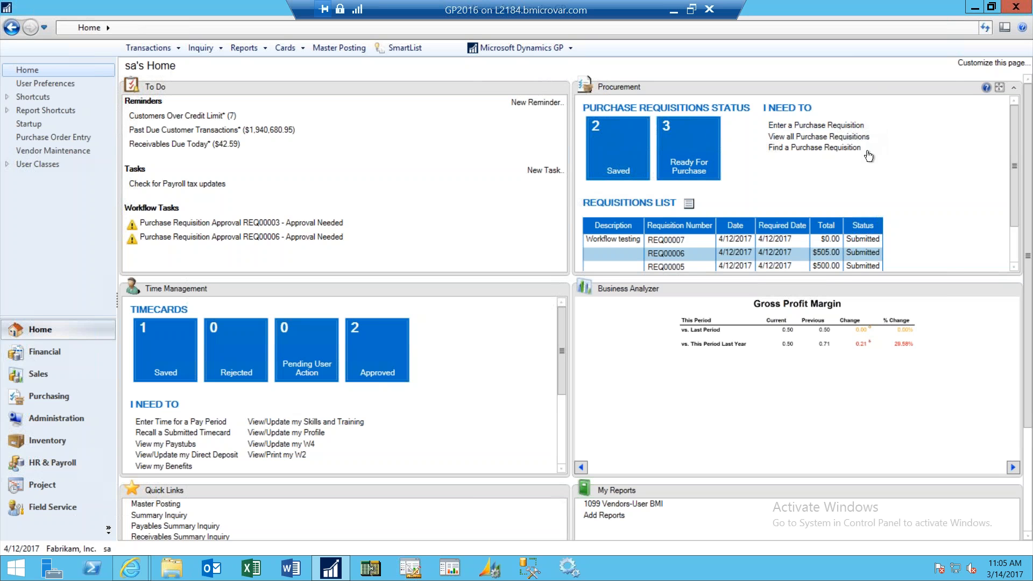
scroll(919, 187, "down", 2)
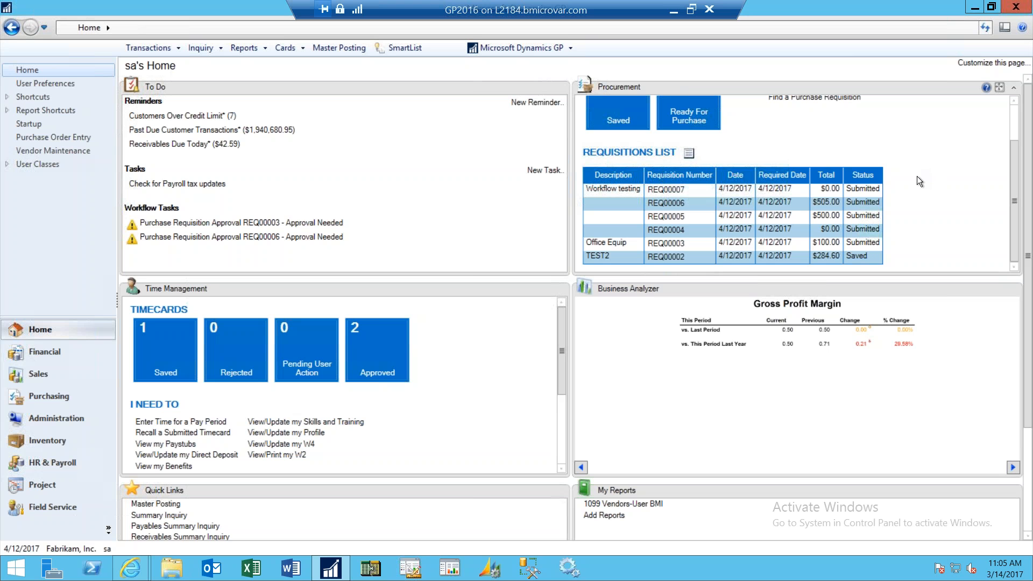
scroll(933, 184, "up", 1)
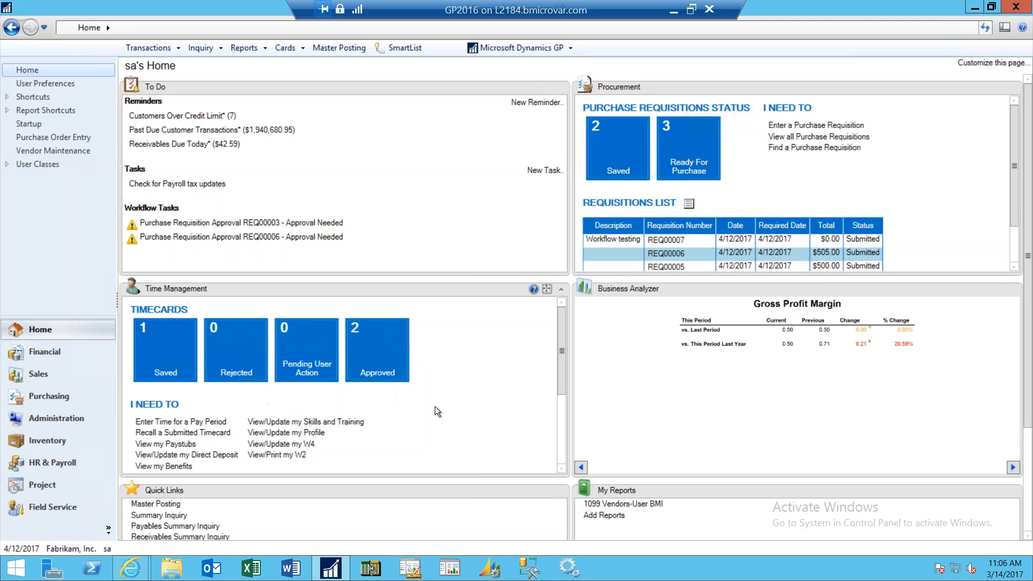
- View the 12/1/2018 paystub as an on-screen report, enlarge the report window to its full width, and close the report and paystub list
left_click_drag(561, 386, 565, 429)
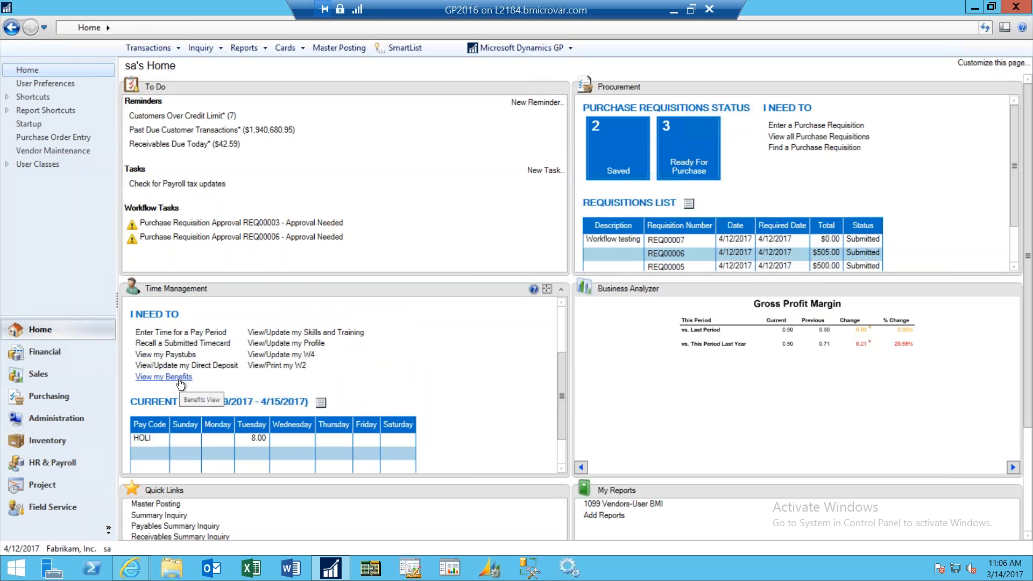
left_click(173, 355)
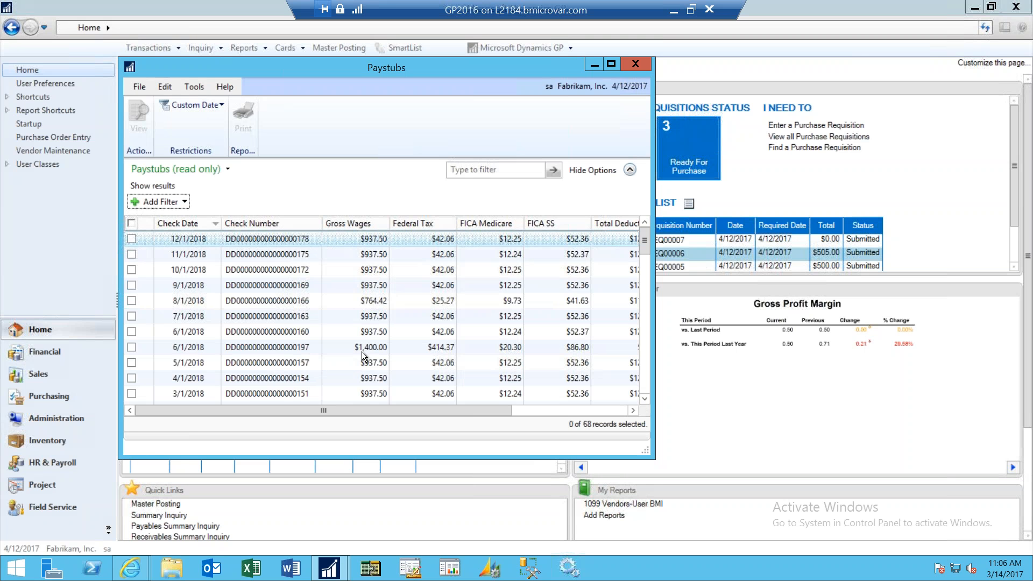
left_click(131, 239)
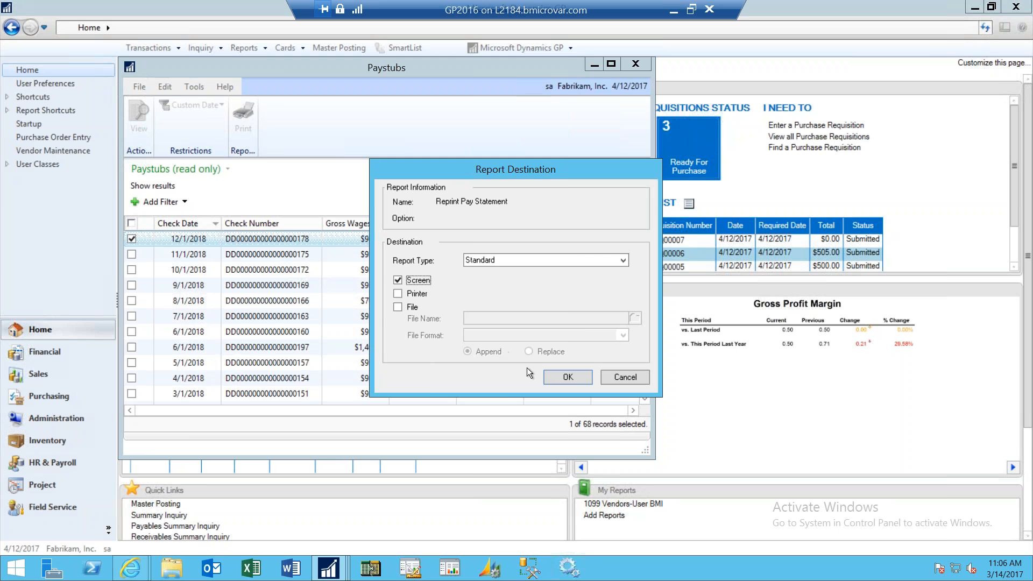
left_click(574, 374)
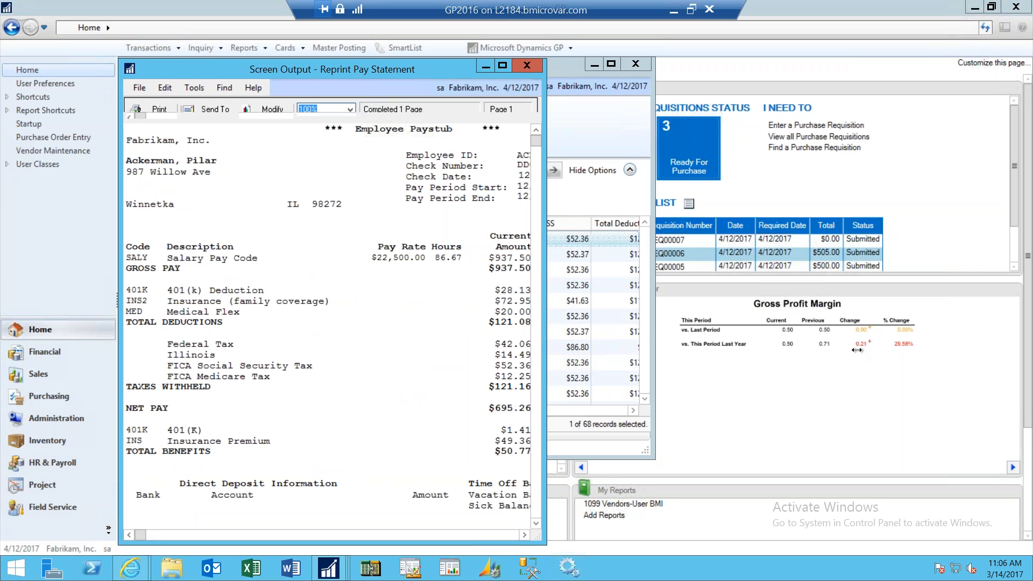
left_click_drag(857, 350, 867, 350)
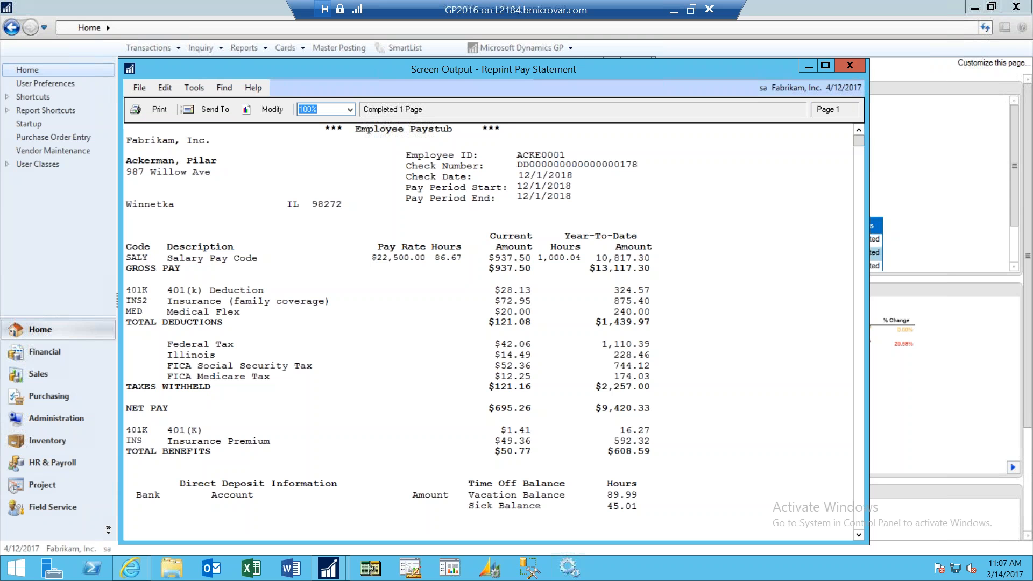
left_click(850, 65)
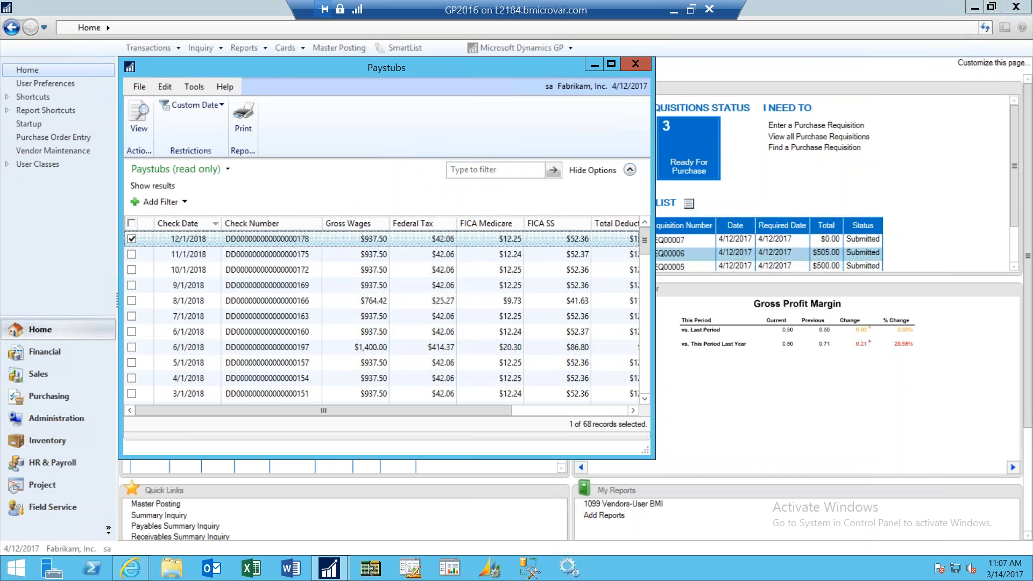
left_click(635, 64)
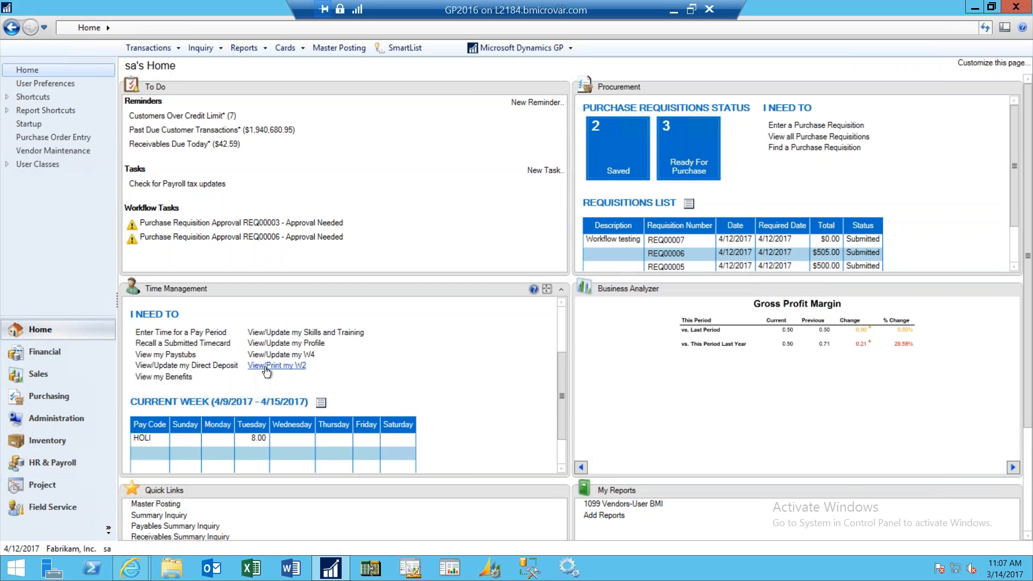
- Examine the employee's W-4 withholding form, close it, and look over the current week's timecard in Time Management
left_click(282, 354)
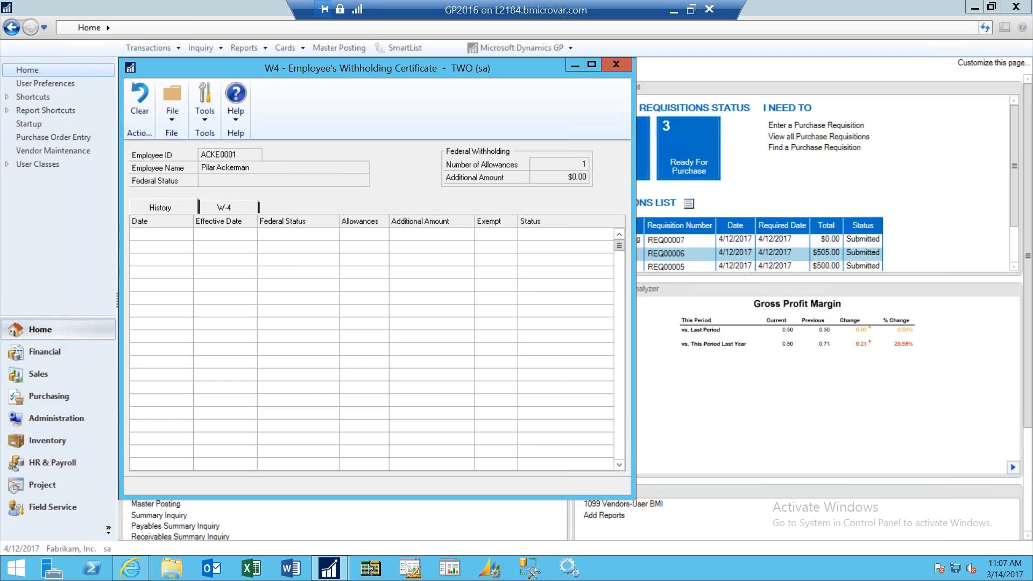
left_click(235, 207)
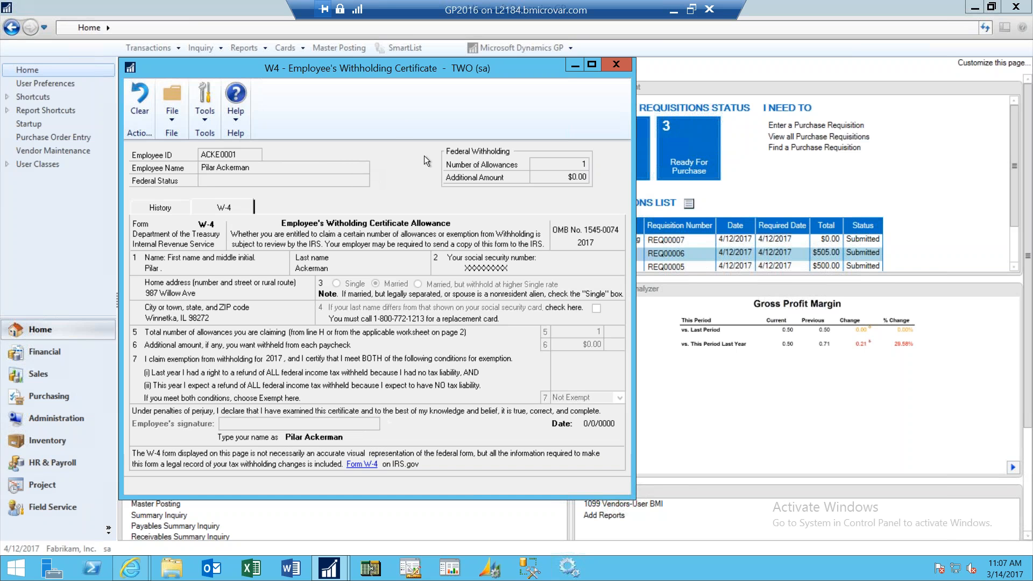
left_click(615, 65)
scroll(440, 354, "down", 3)
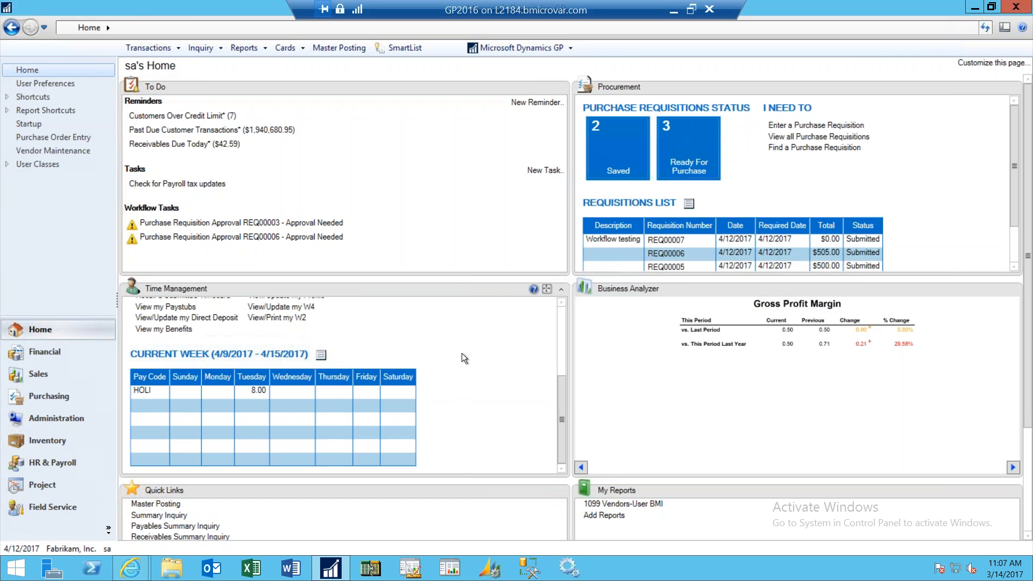
scroll(468, 358, "up", 9)
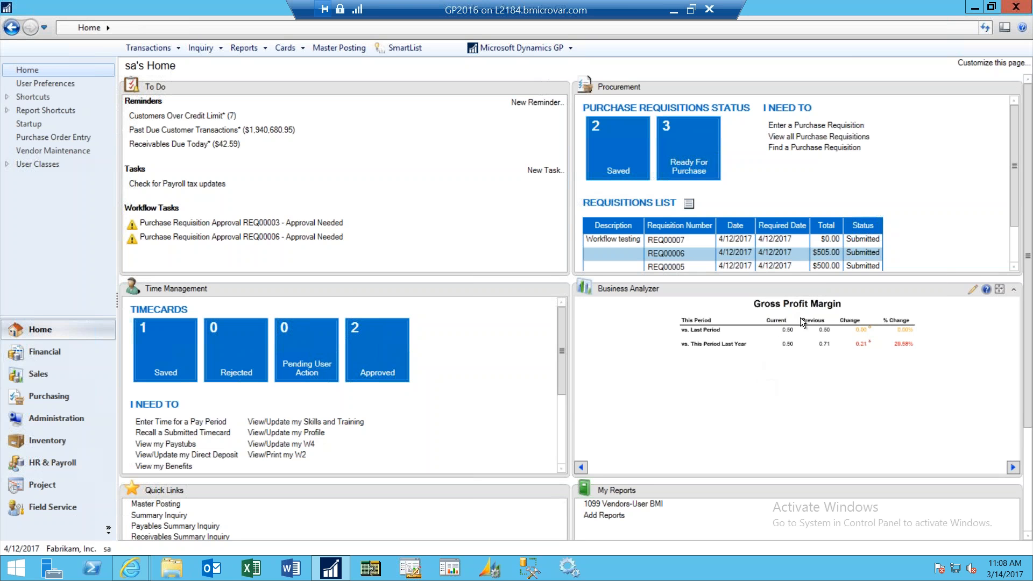
- Page through the Business Analyzer metrics from Gross Profit Margin to Cash Position
left_click(1012, 468)
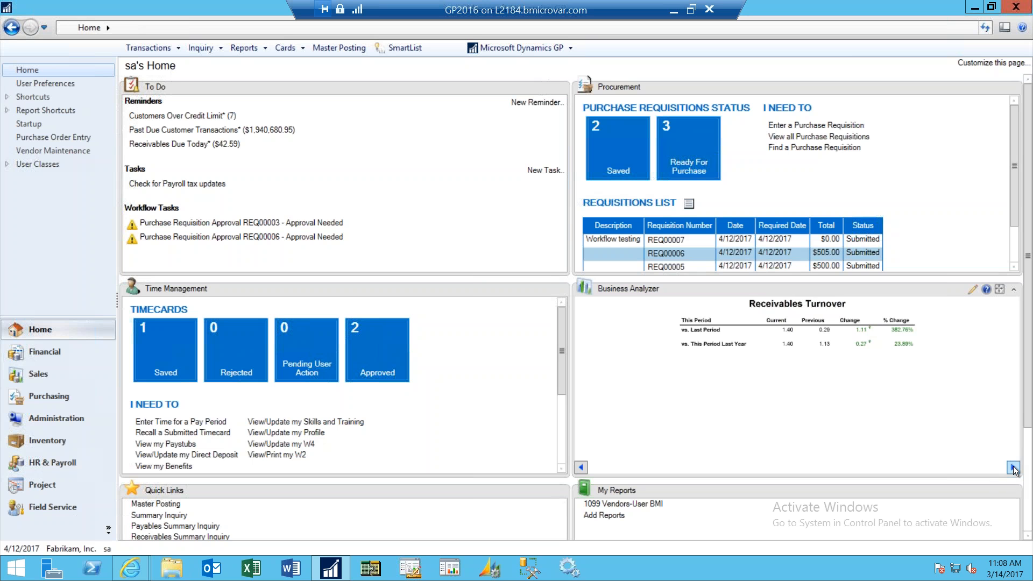
left_click(1012, 468)
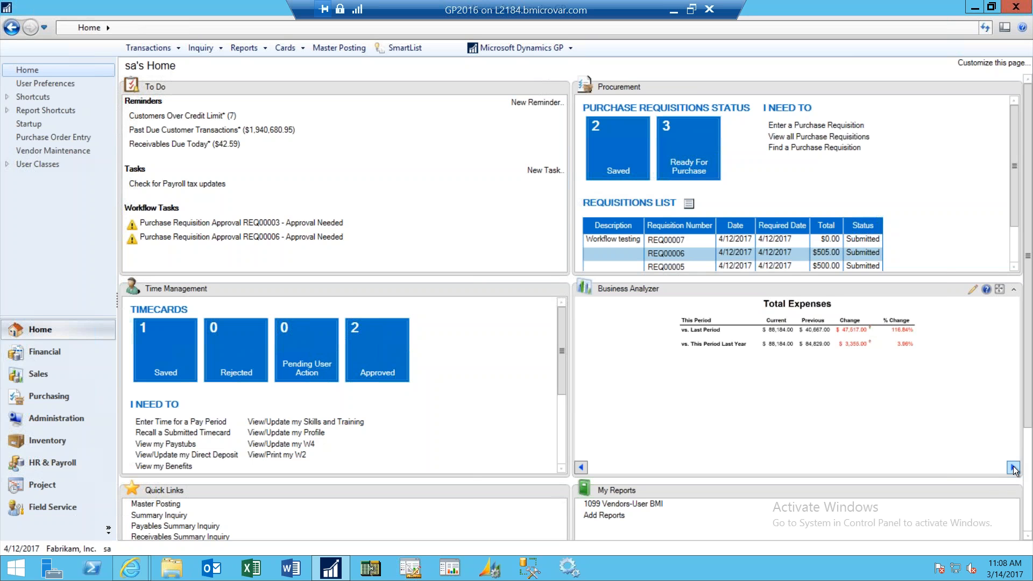
left_click(1012, 468)
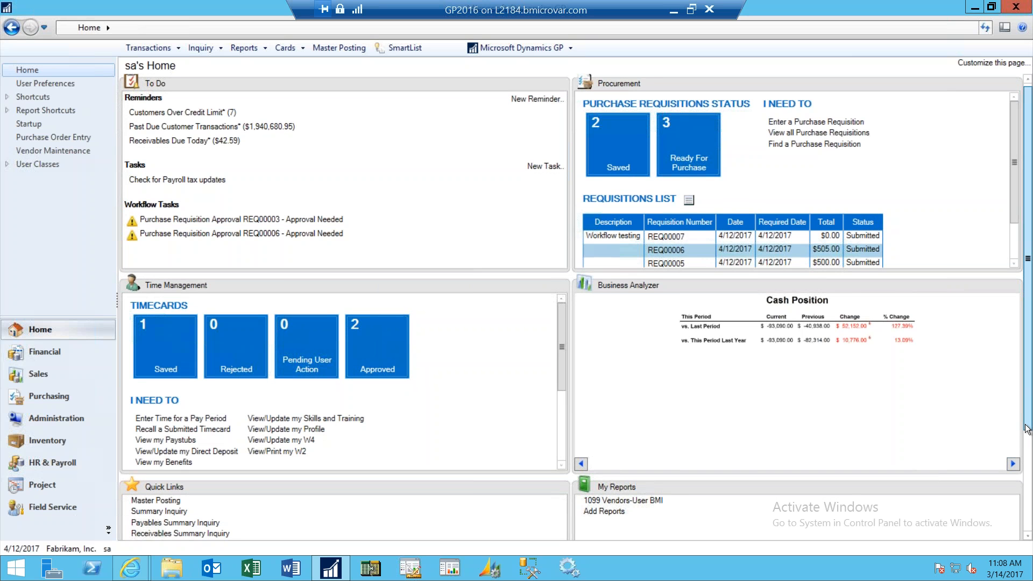
- Open the Master Posting quick link, and view the 1099 Vendors-User BMI report from My Reports before closing it
scroll(1029, 423, "down", 3)
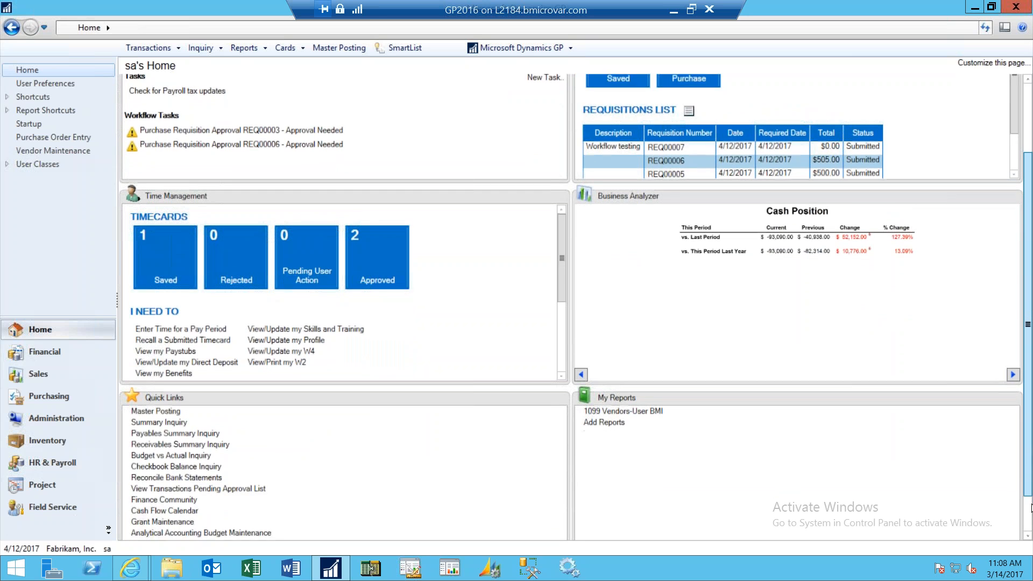
scroll(1029, 433, "down", 2)
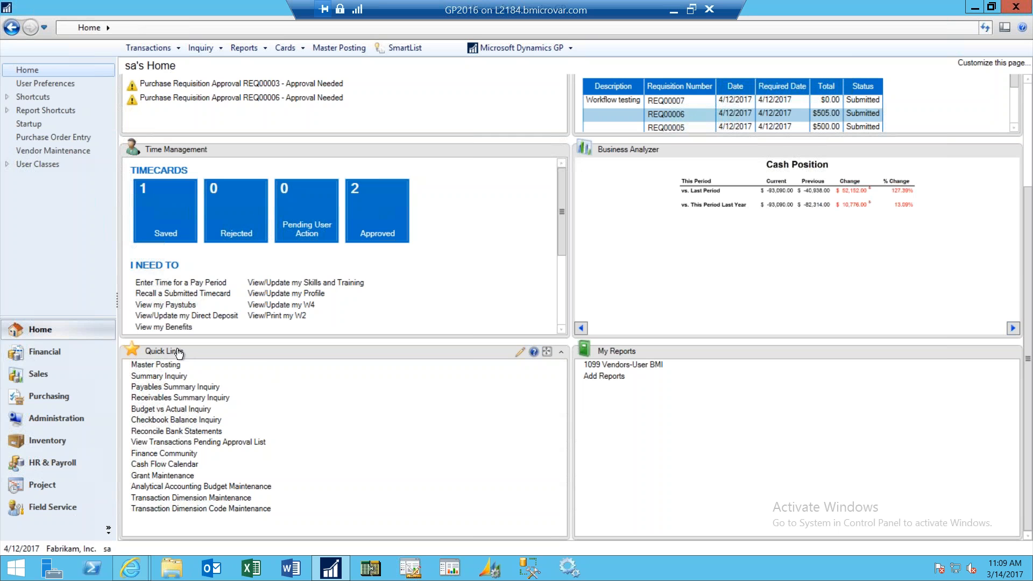
left_click(162, 365)
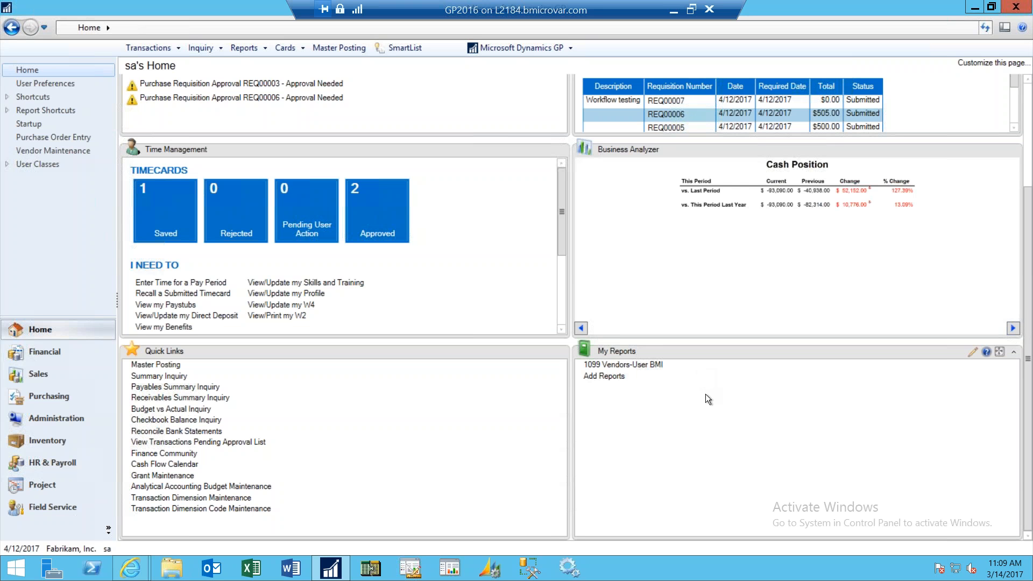
left_click(650, 370)
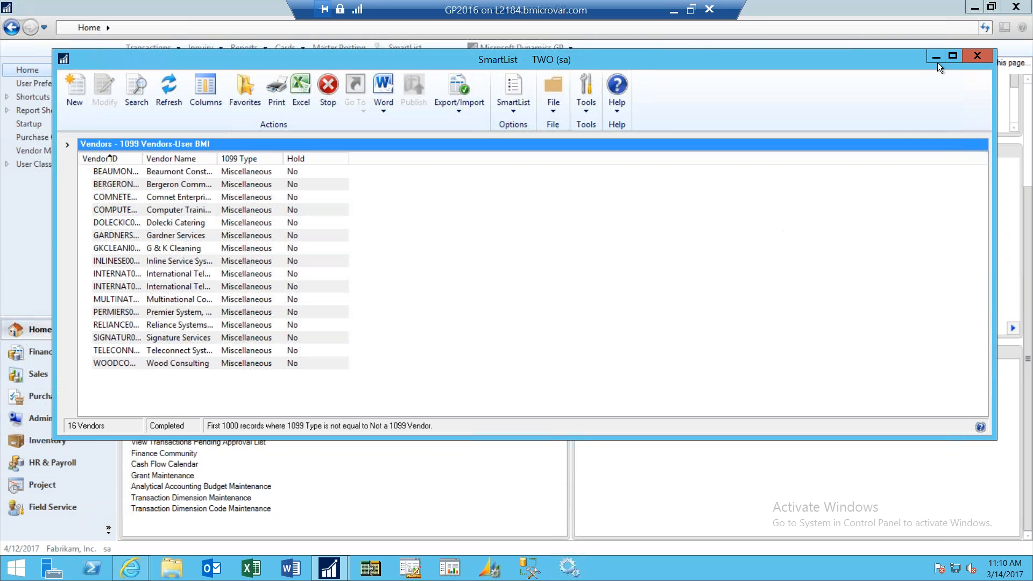
left_click(969, 57)
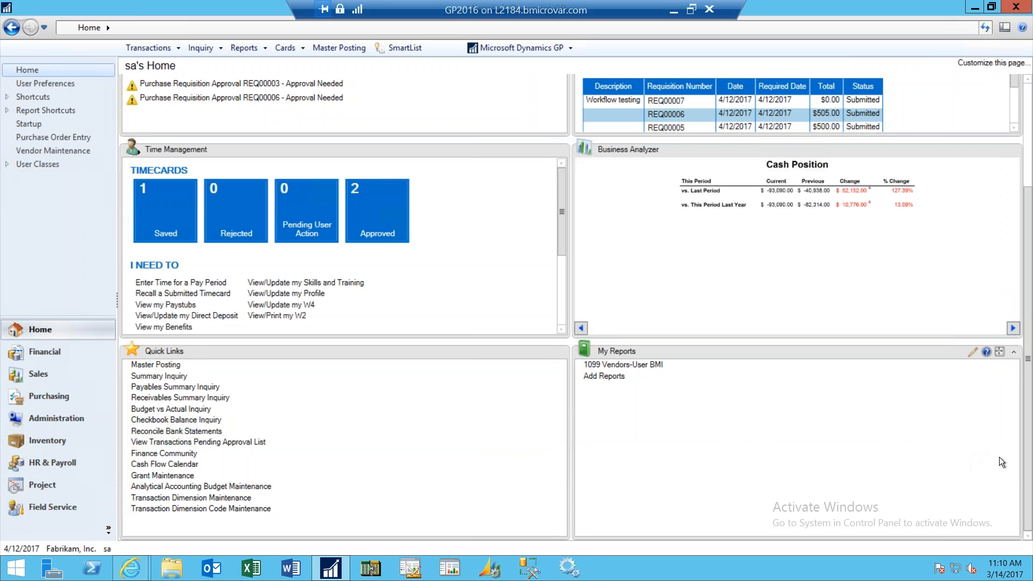
- Open the Master Posting window from Quick Links and bring up its About This Window help topic
scroll(1027, 439, "up", 3)
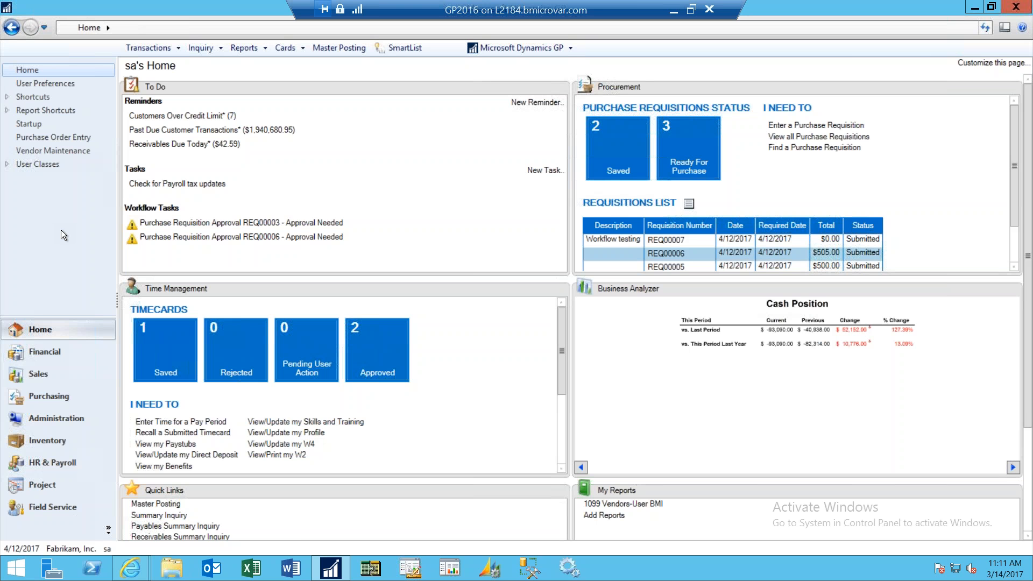
left_click(162, 504)
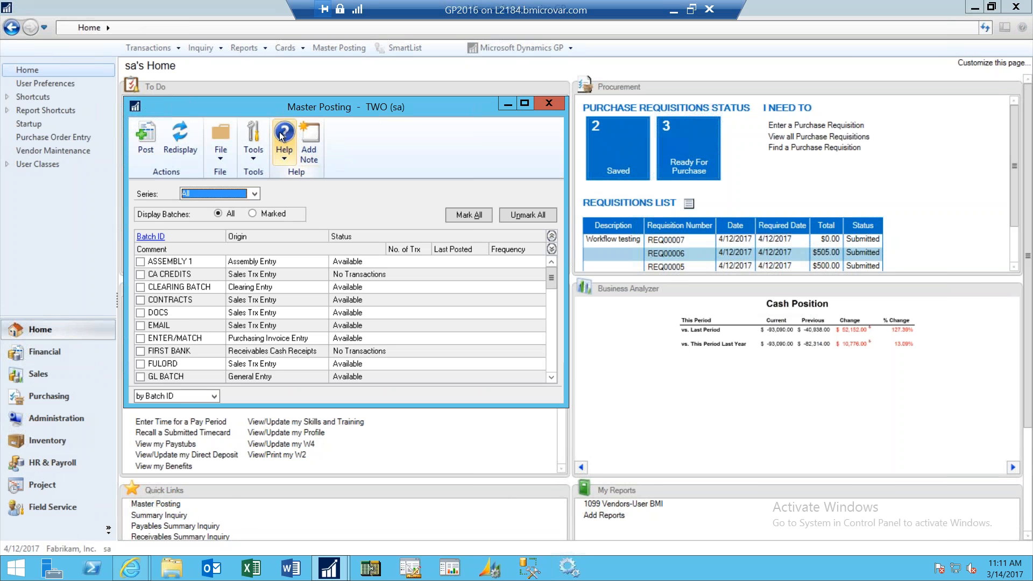
left_click(284, 147)
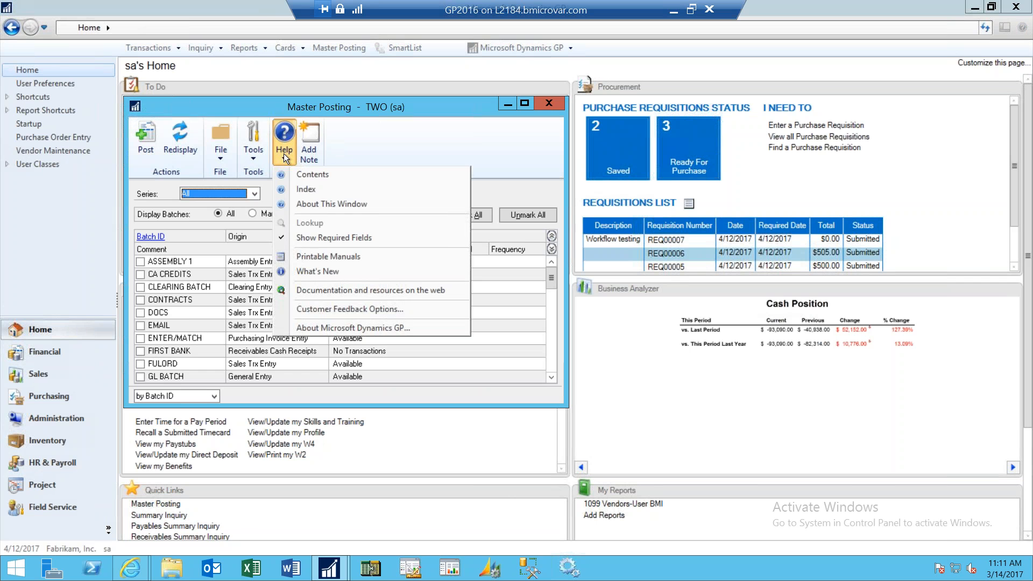
left_click(335, 203)
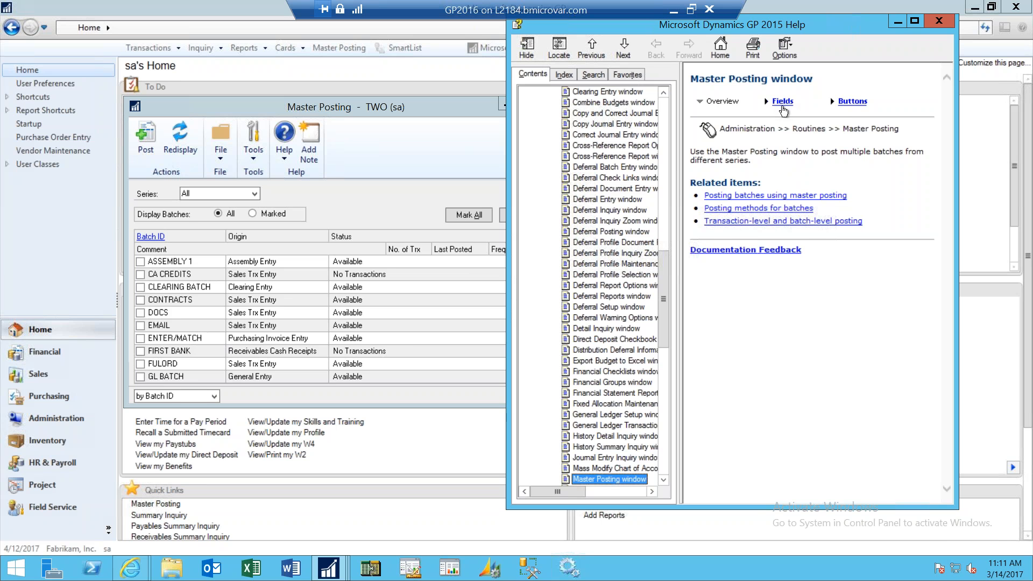
- Read the Fields and Buttons help pages for the Master Posting window, and close the help and Master Posting windows
left_click(786, 105)
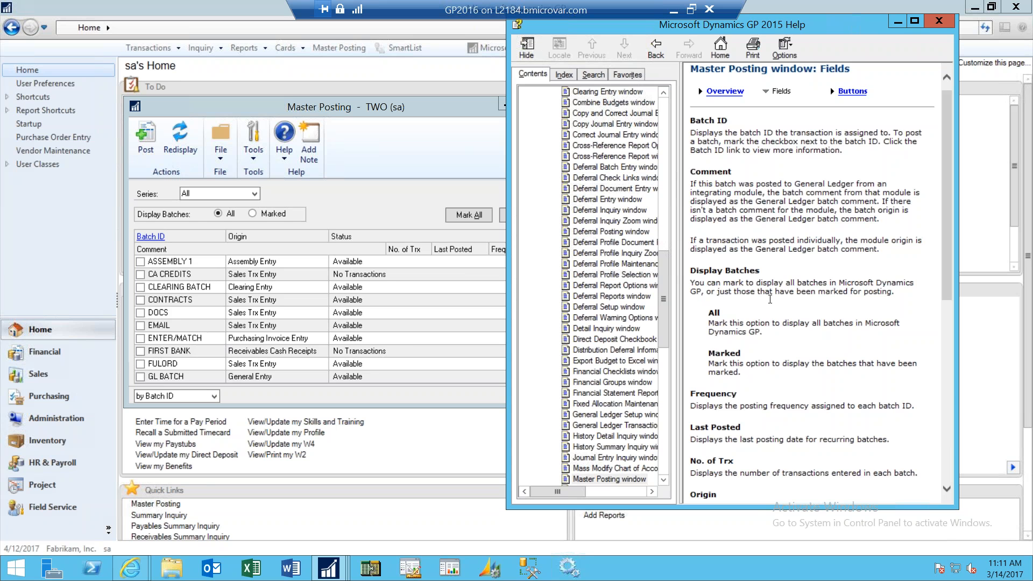
scroll(766, 288, "down", 15)
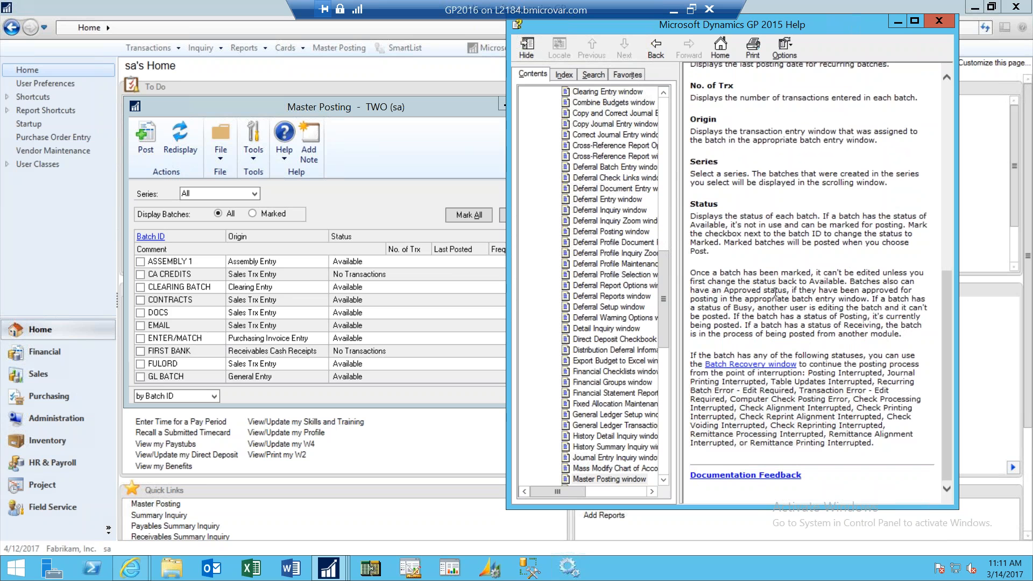
scroll(775, 291, "up", 15)
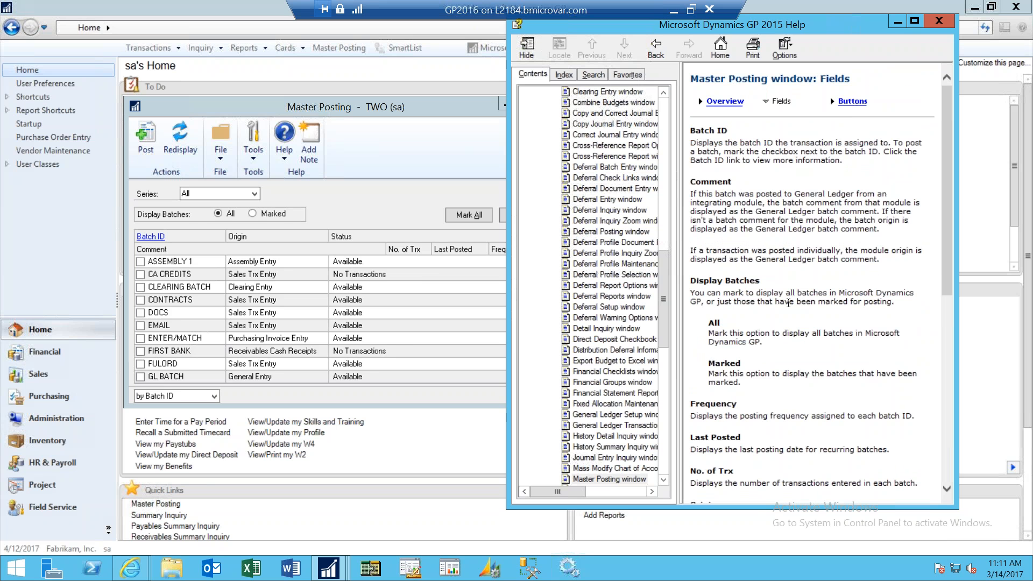
left_click(853, 103)
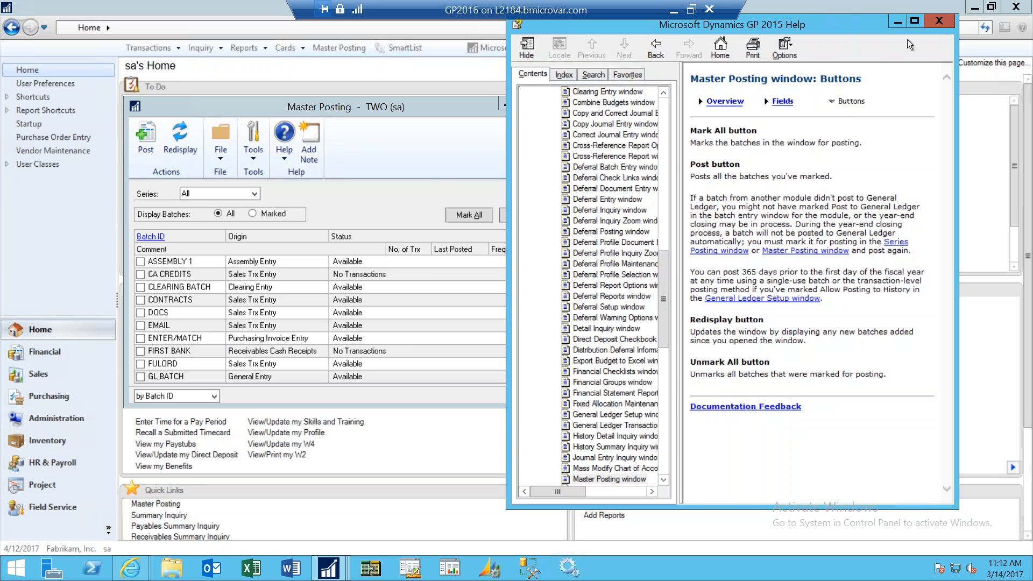
left_click(939, 23)
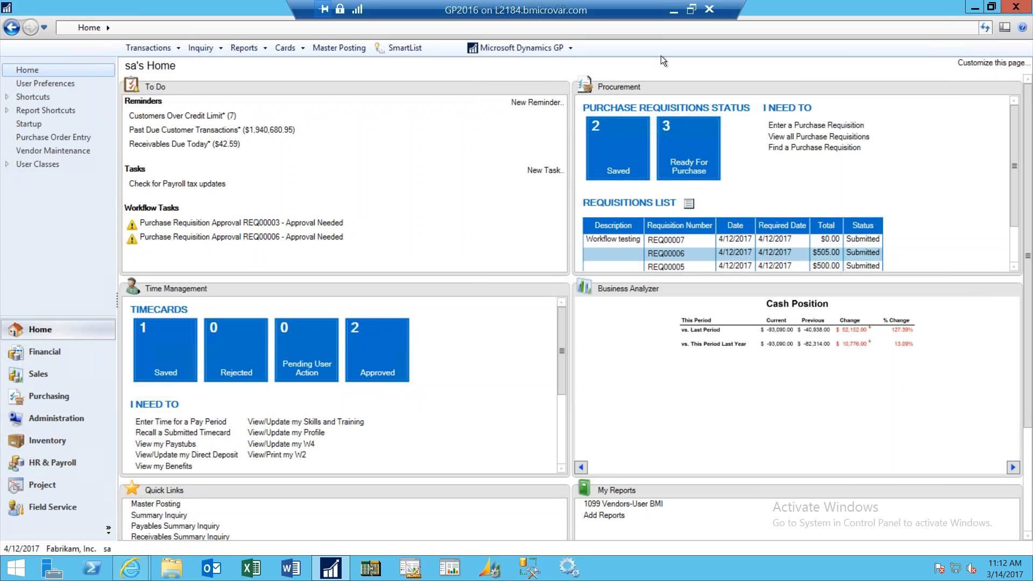
- In the Financial area, look up the Square Footage-Accounting unit account, view its period balances, and close Unit Account Maintenance
left_click(49, 355)
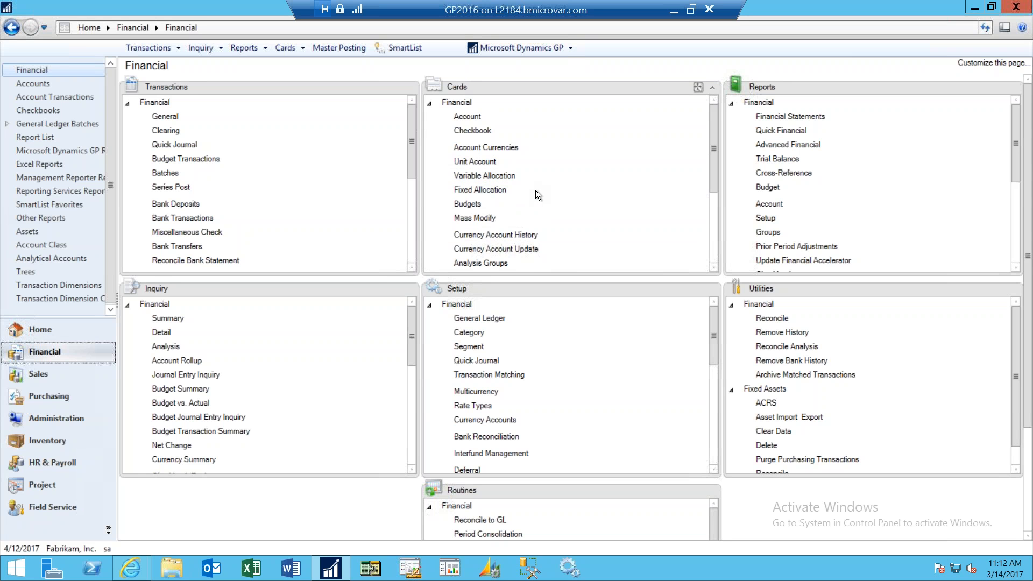
left_click(487, 164)
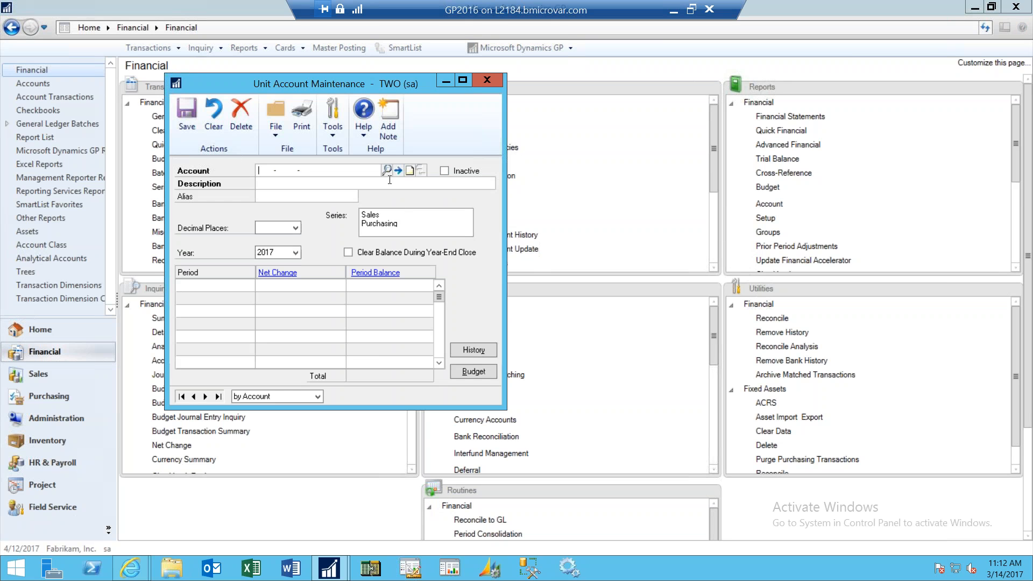
left_click(386, 170)
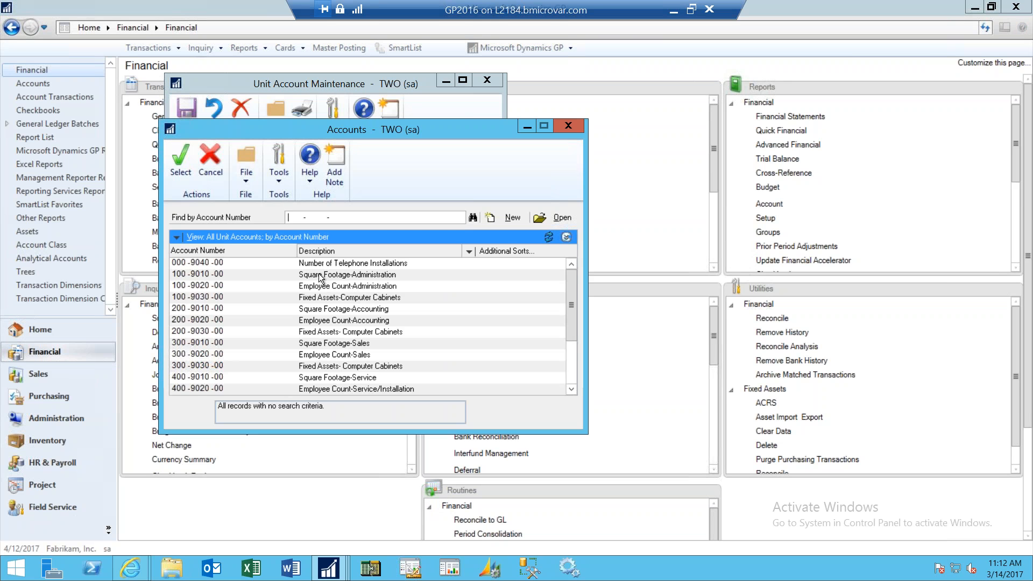
left_click(324, 264)
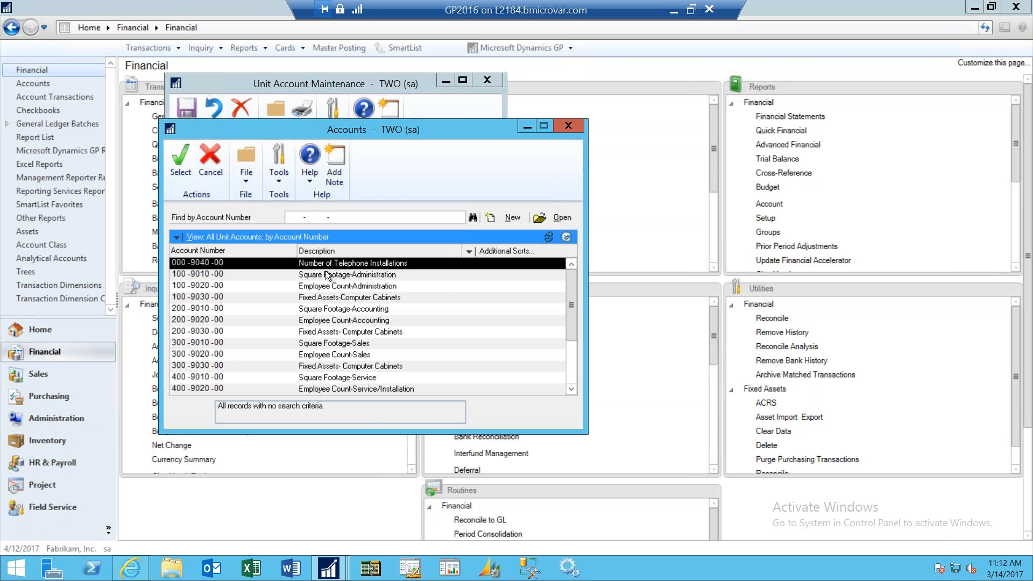
left_click(325, 274)
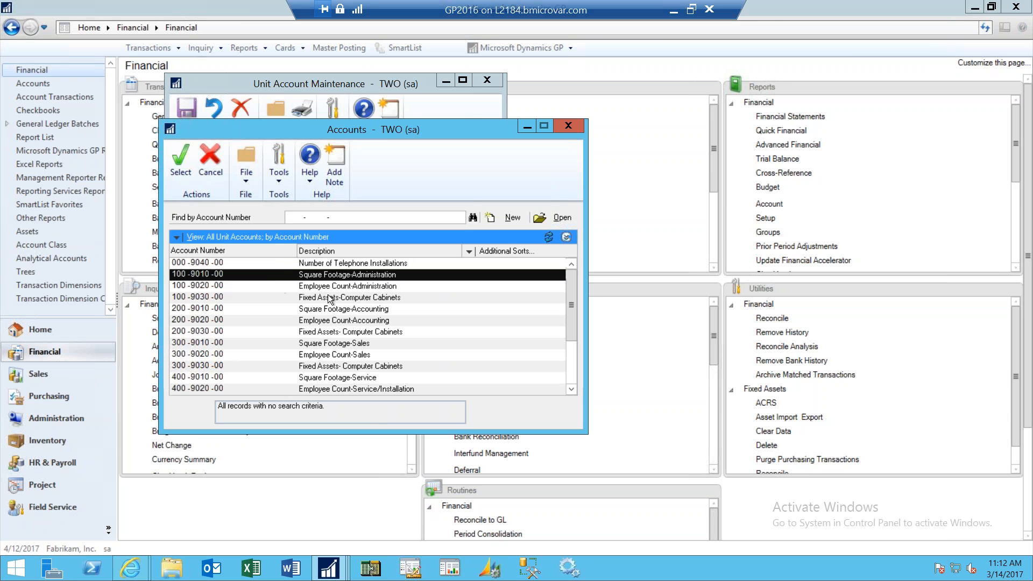
left_click(333, 299)
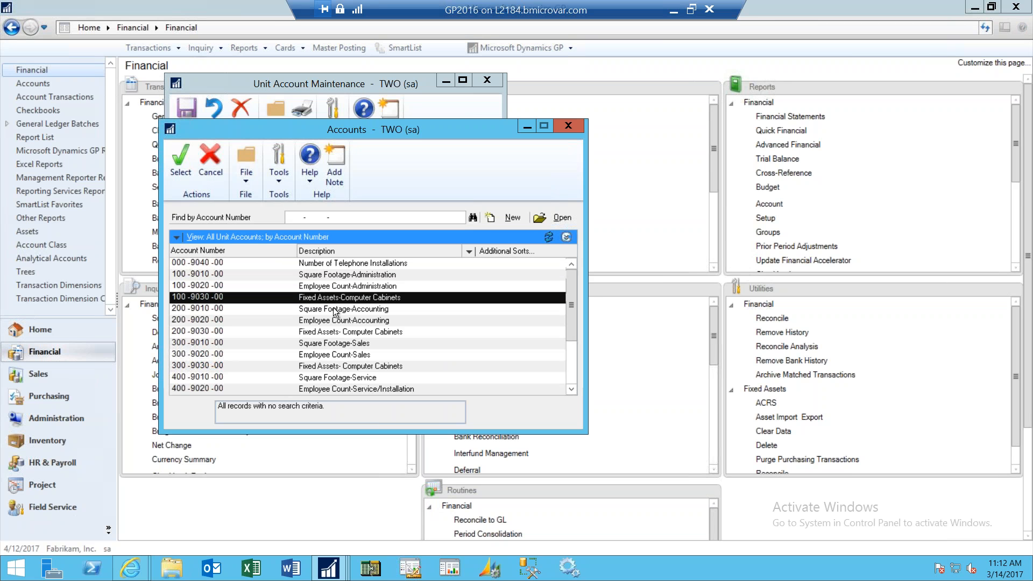
left_click(334, 308)
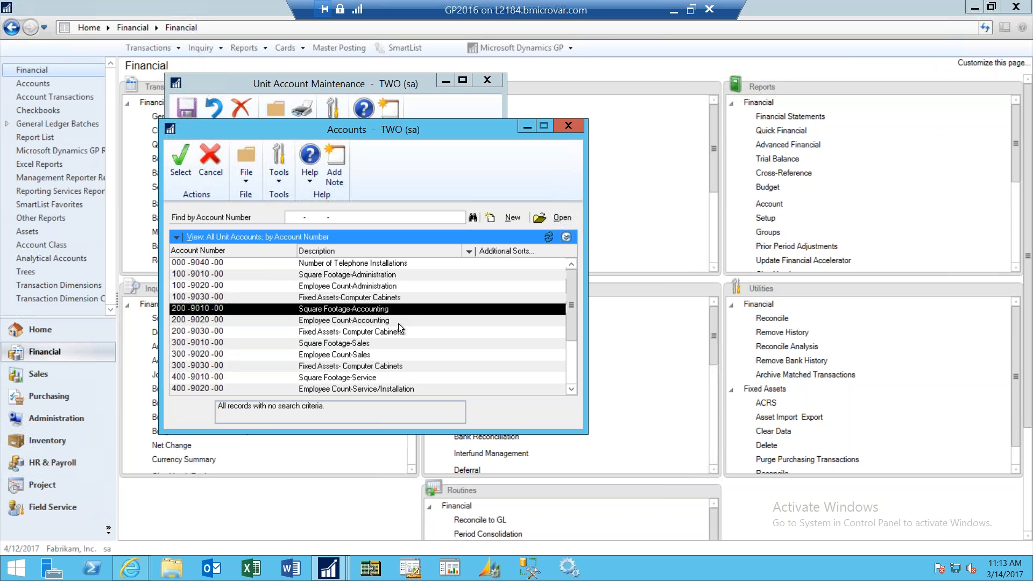
left_click(181, 160)
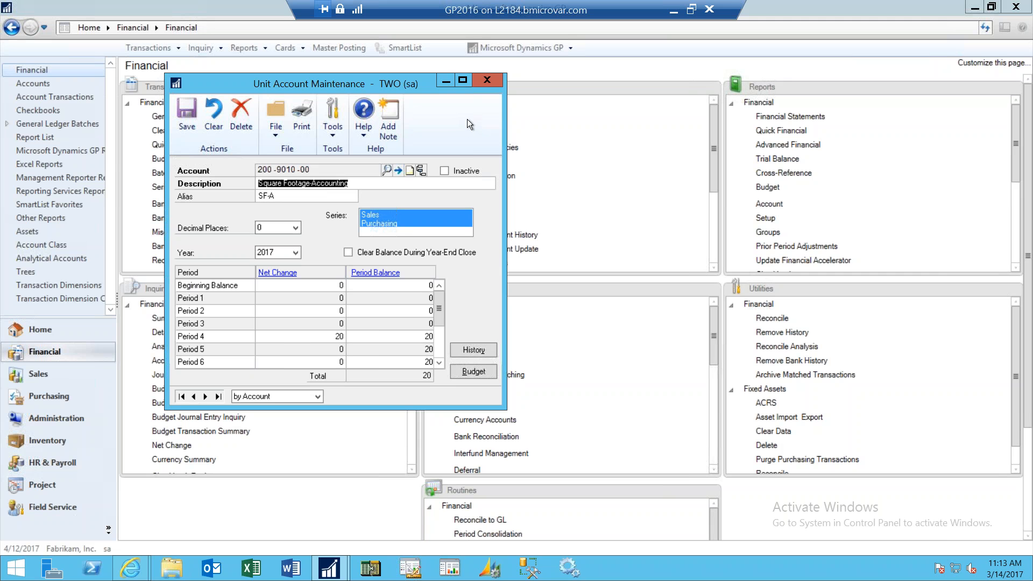
left_click(487, 81)
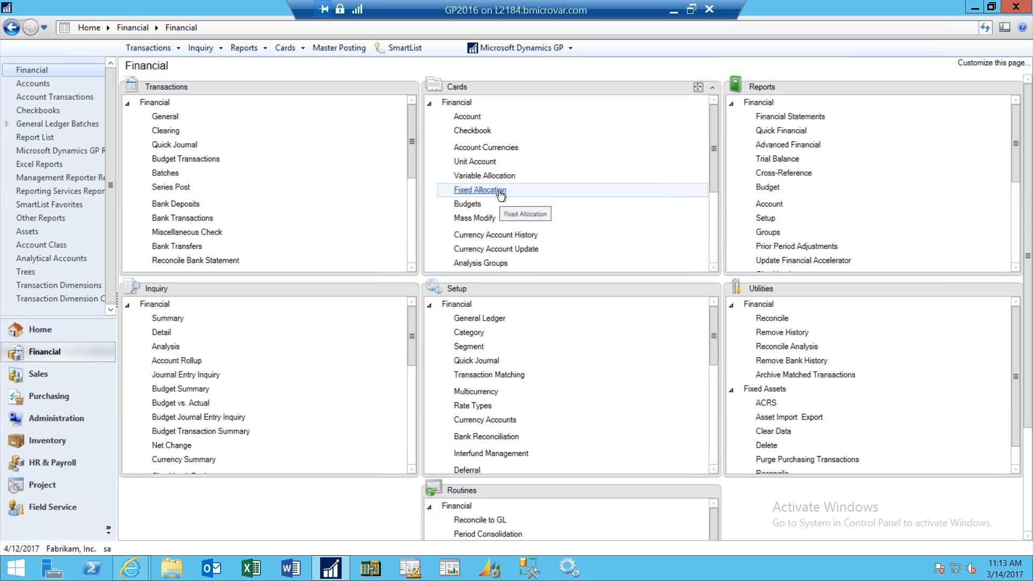
- Open Fixed Allocation Maintenance from the Financial cards and load the Utilities Expense account to view its distribution percentages
left_click(480, 190)
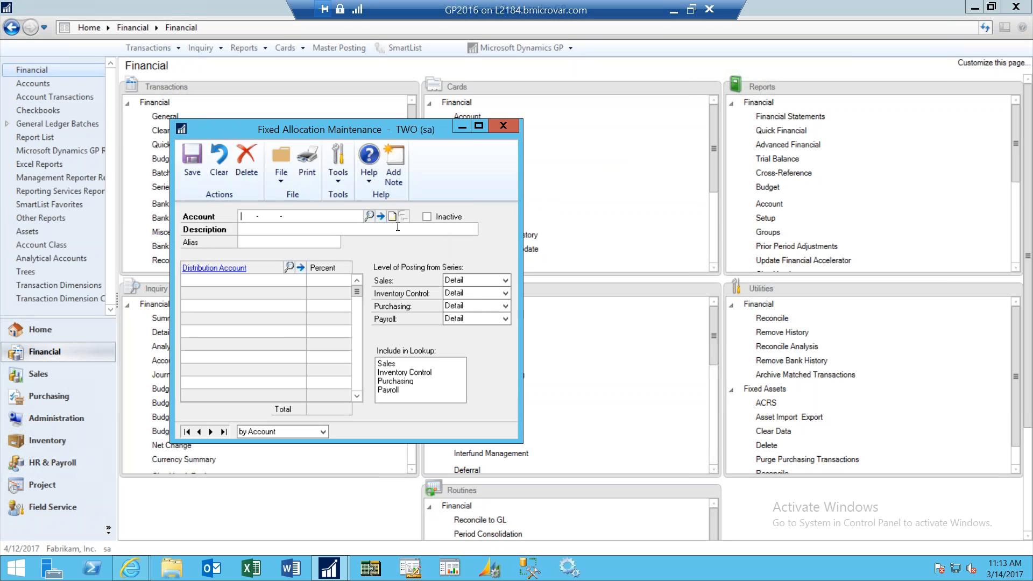
left_click(369, 215)
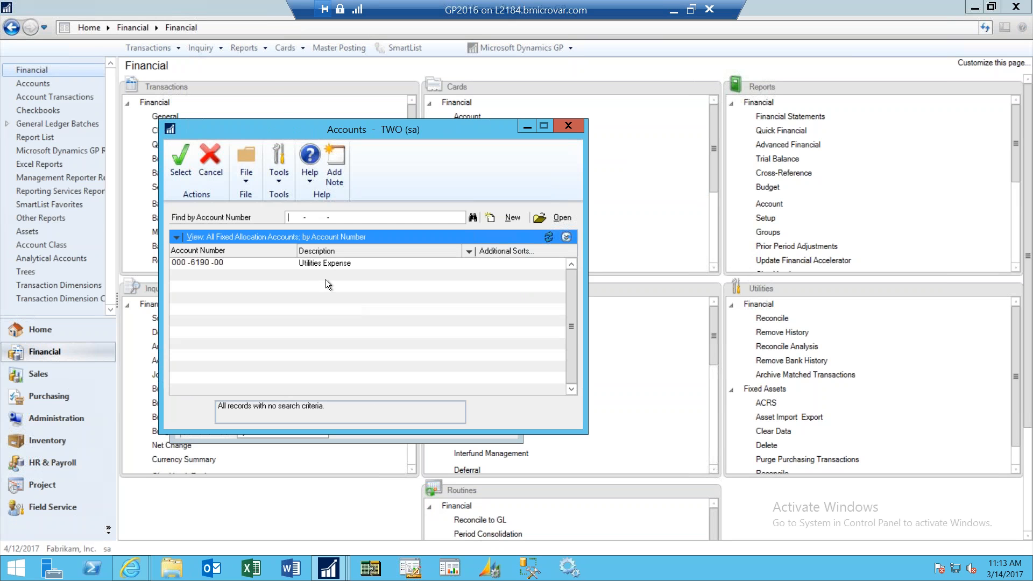
left_click(325, 263)
left_click(184, 172)
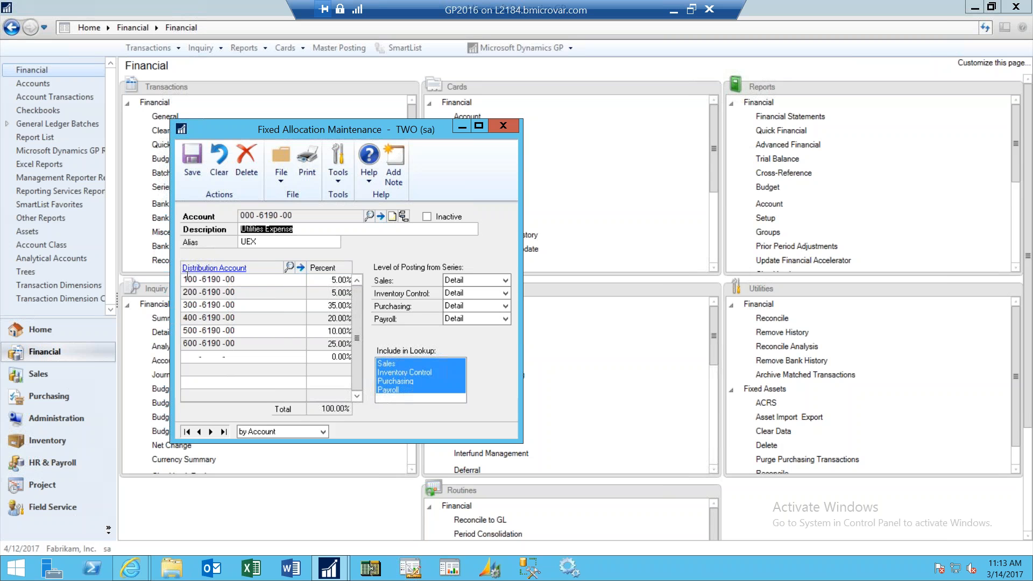
- View the account record of the first Utilities Expense distribution account, Administration, and close it and the Fixed Allocation Maintenance window
left_click(215, 268)
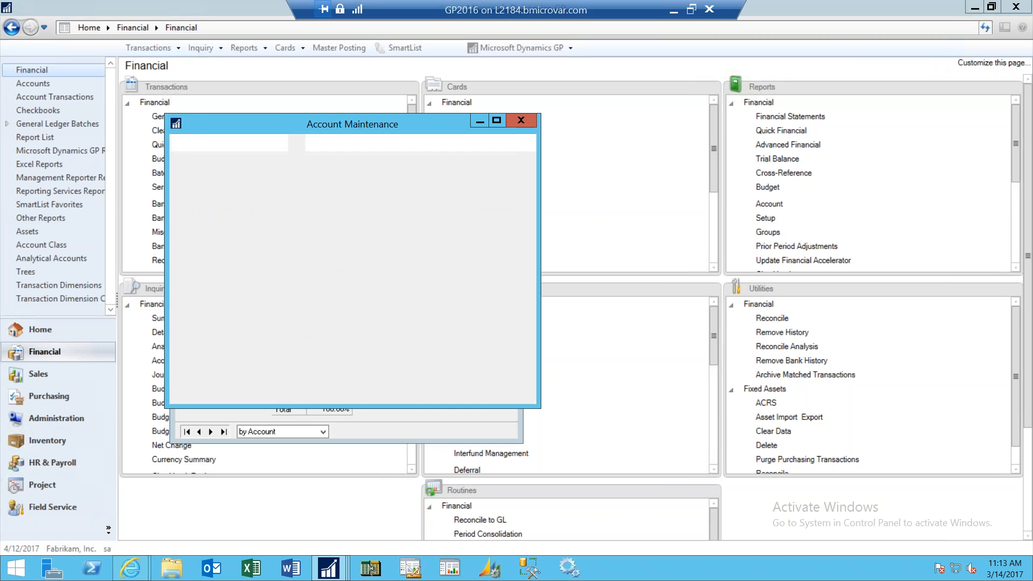
left_click(521, 120)
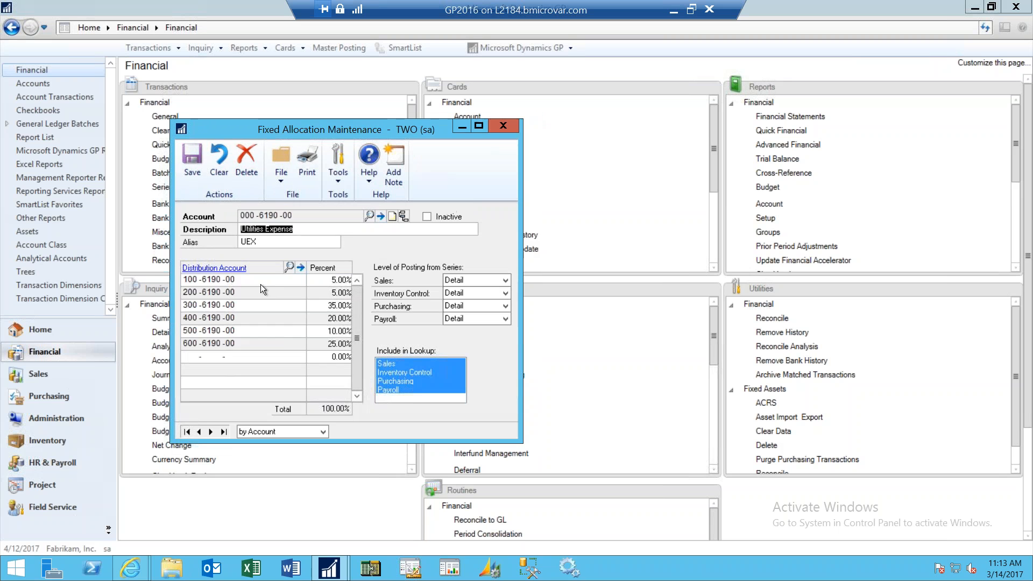
left_click(207, 281)
left_click(218, 268)
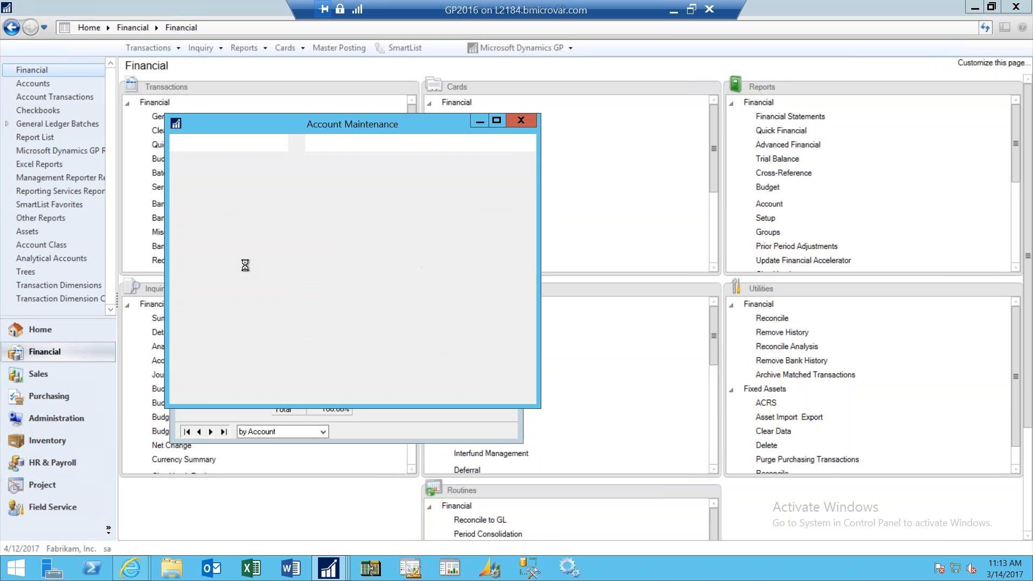
left_click(348, 225)
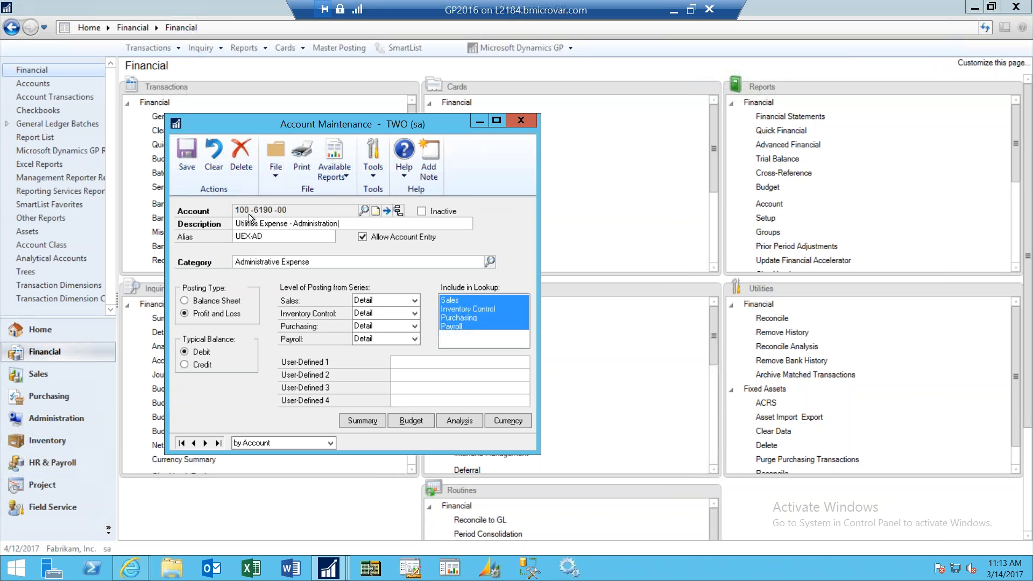
left_click(525, 120)
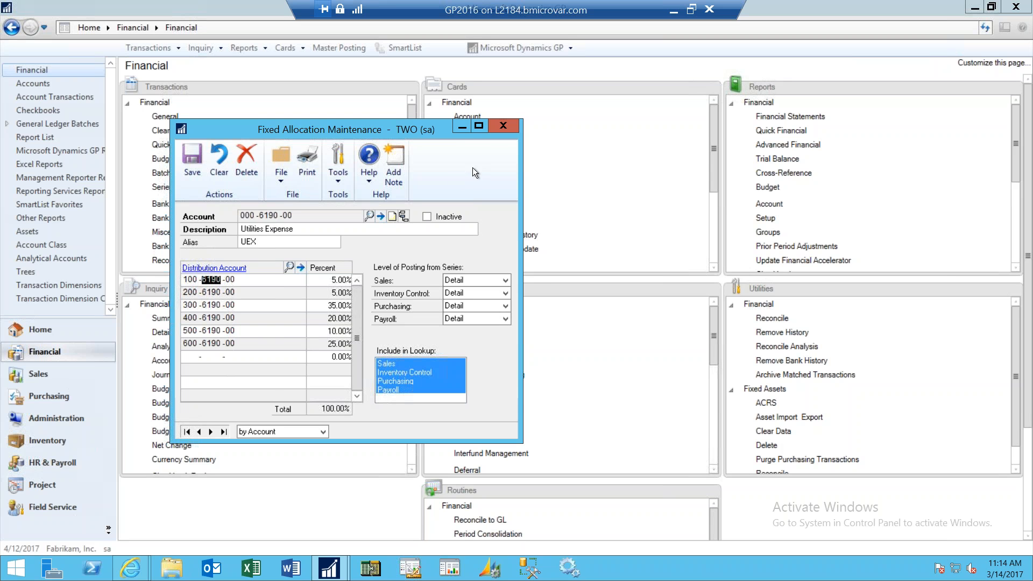
left_click(501, 128)
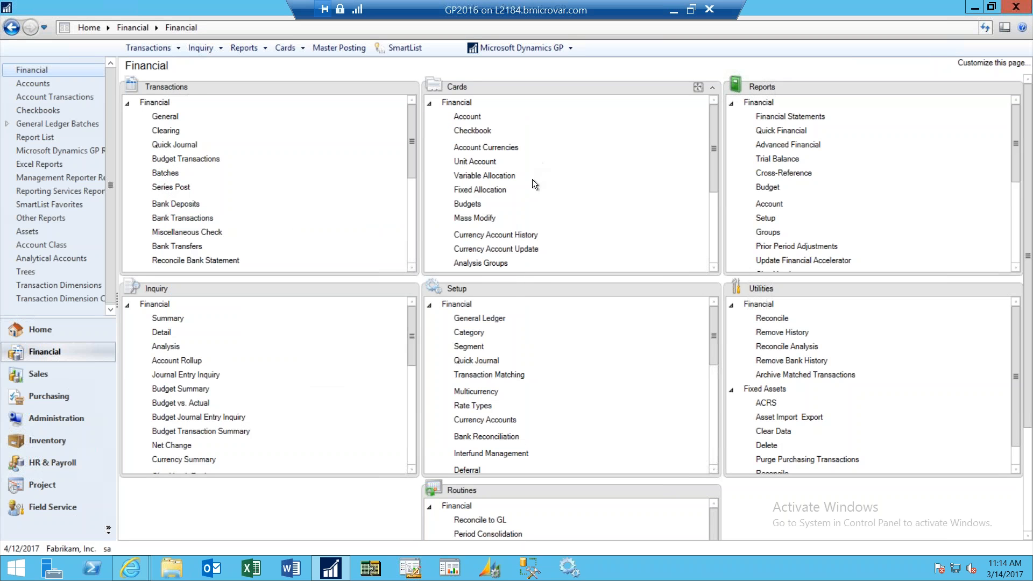
- Open Variable Allocation Maintenance from the Financial cards and load the Rent Expense account
left_click(473, 176)
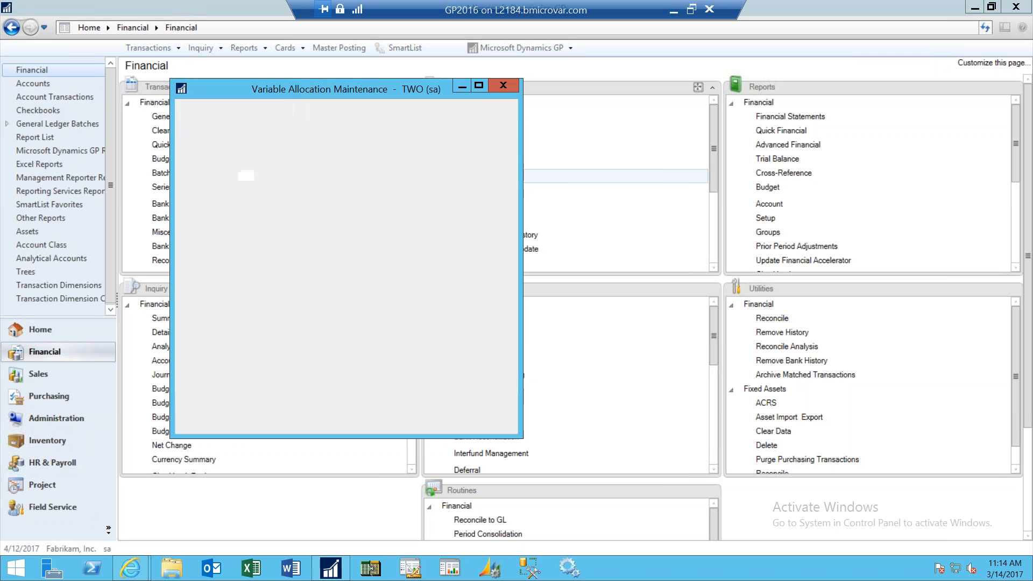
left_click(370, 176)
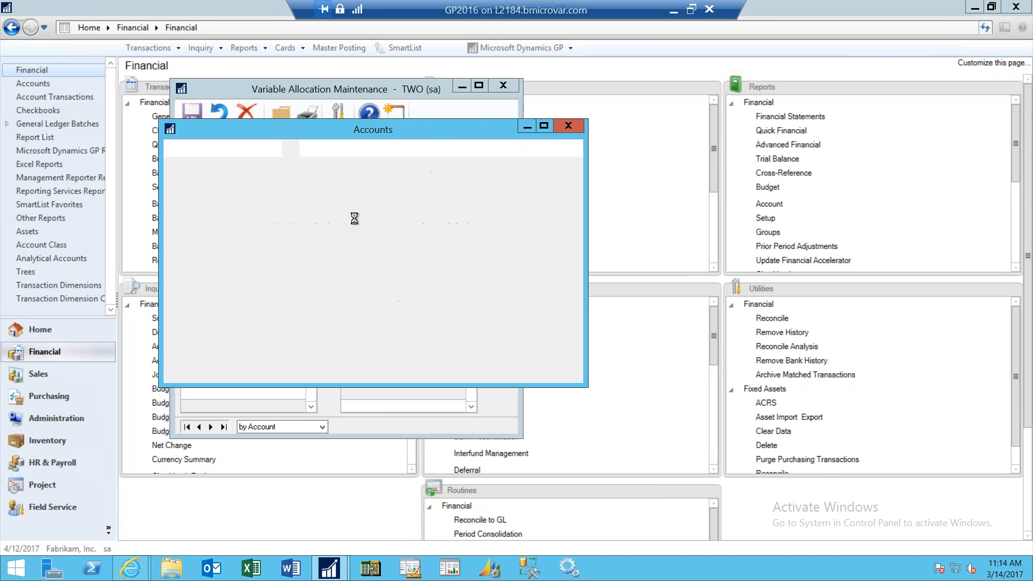
left_click(228, 263)
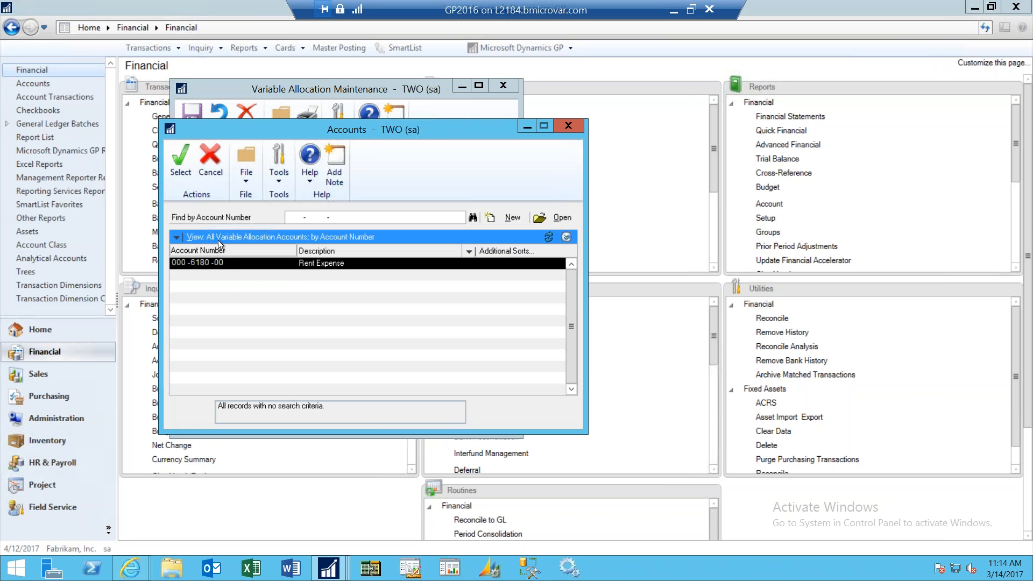
left_click(179, 161)
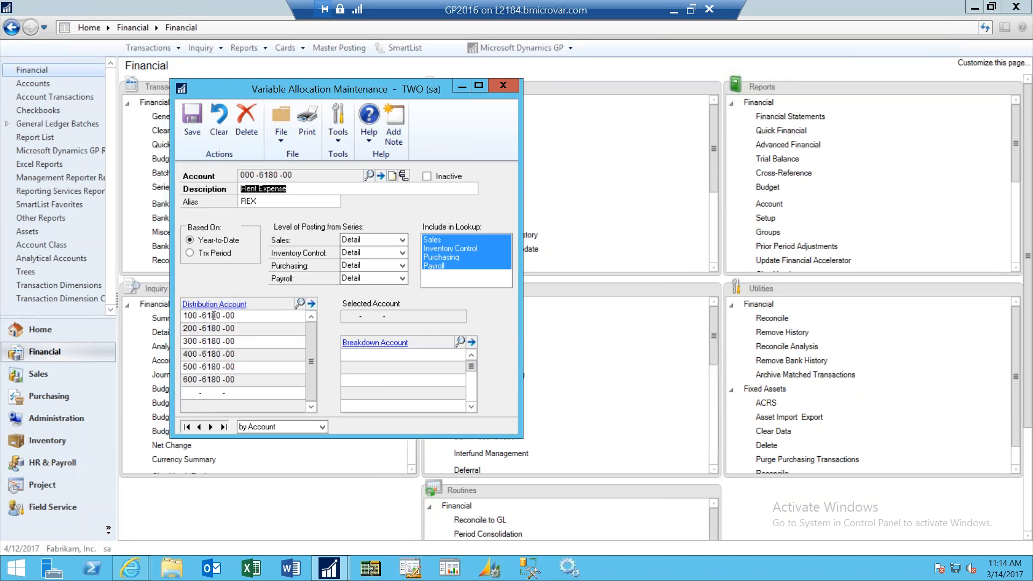
- View the Square Footage-Administration unit account behind the first Rent Expense distribution account's breakdown, and close Unit Account Maintenance
left_click(215, 316)
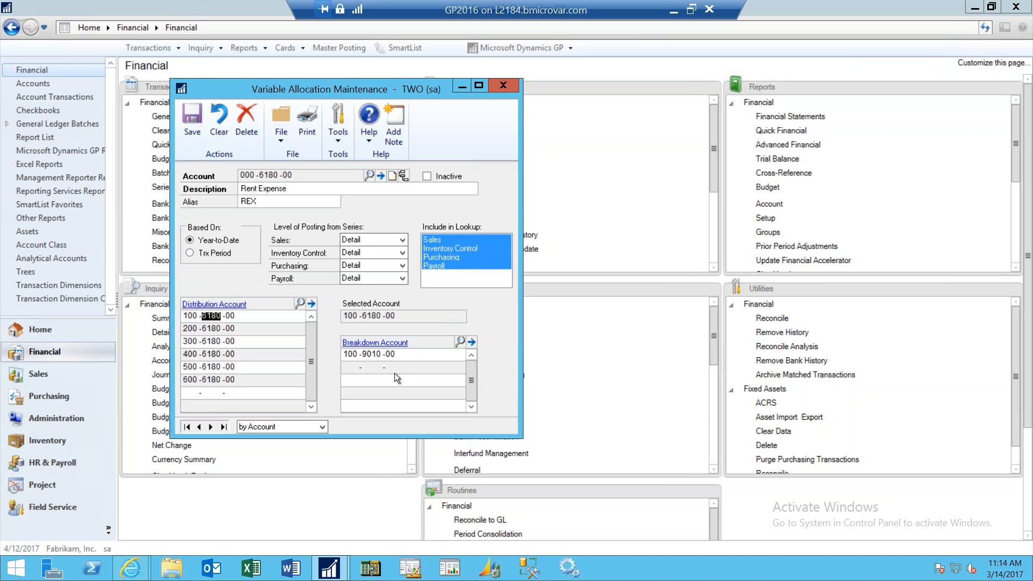
left_click(377, 354)
left_click(376, 343)
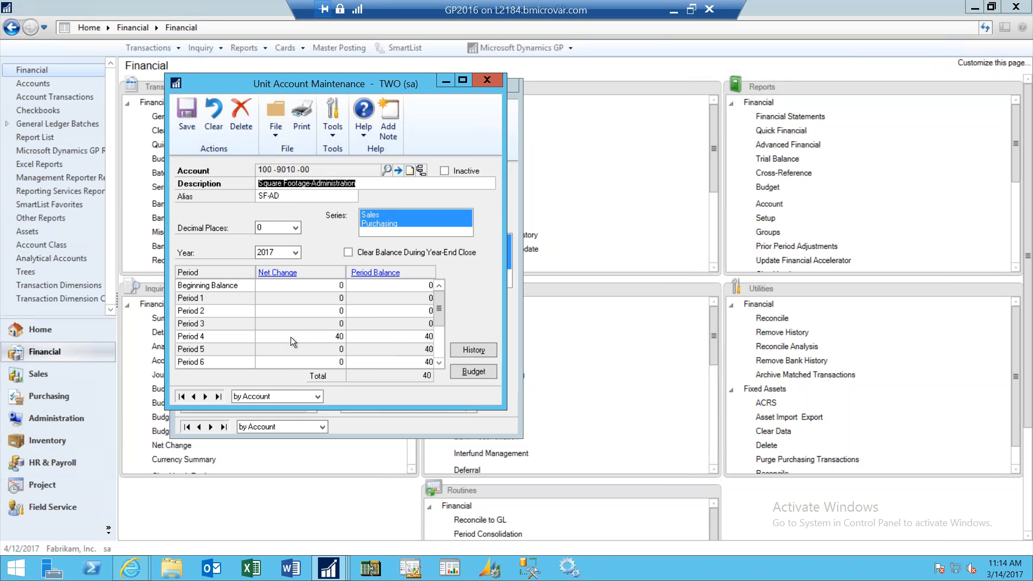
left_click(354, 188)
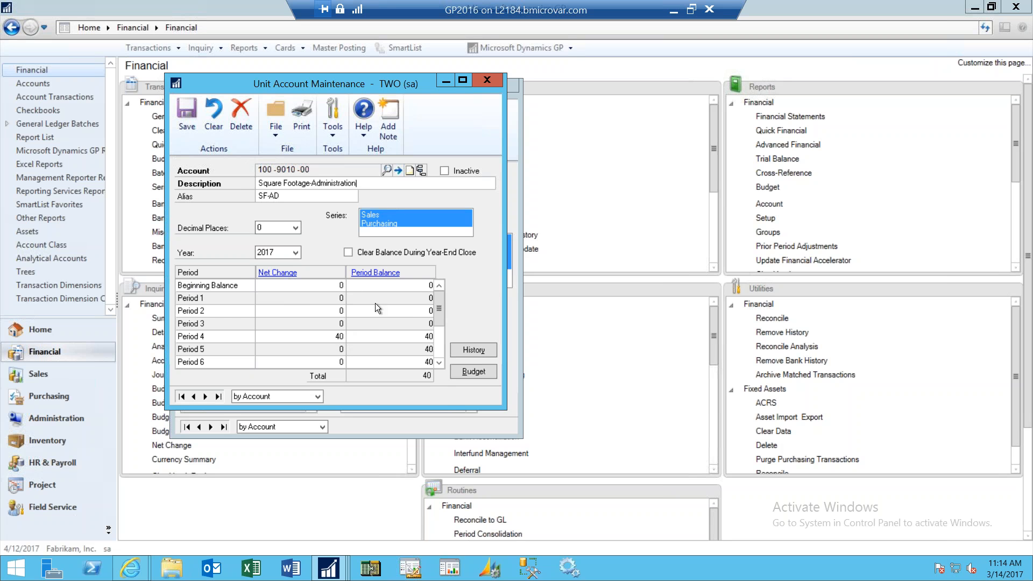
left_click(488, 81)
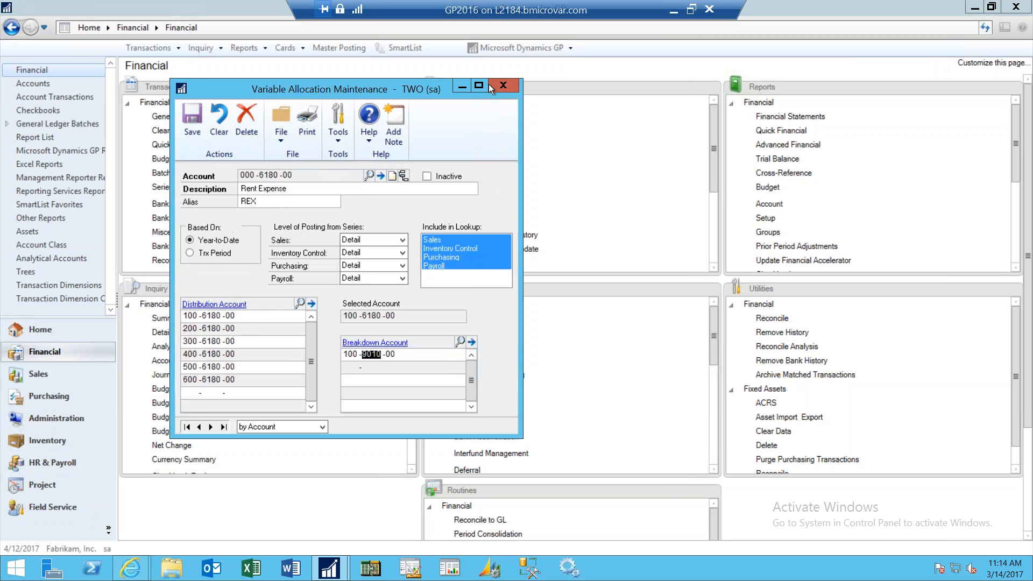
- View the Square Footage-Accounting unit account behind the second Rent Expense distribution account's breakdown, and close Unit Account Maintenance
left_click(211, 329)
left_click(374, 343)
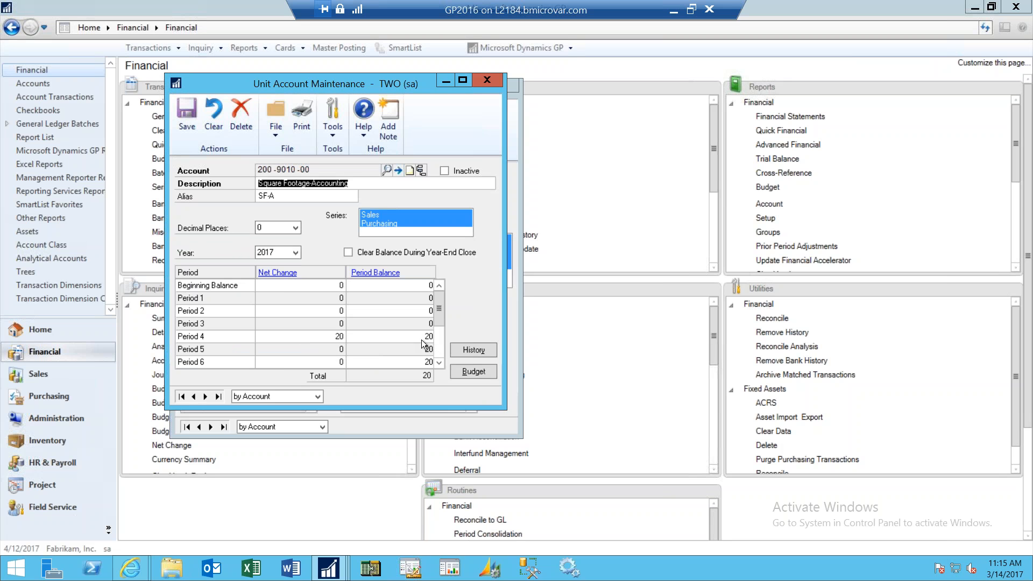
left_click(490, 79)
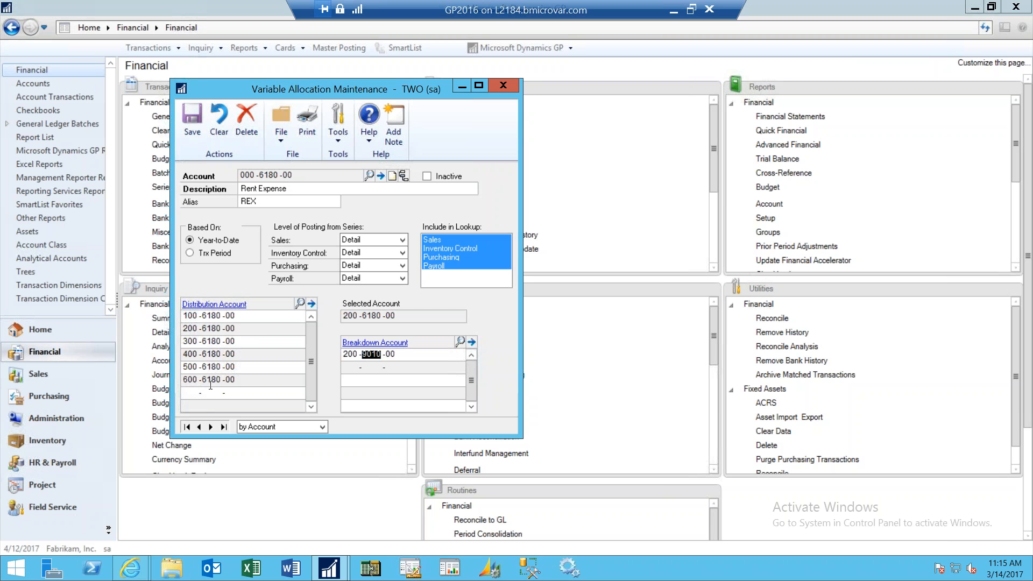
- Open a general Transaction Entry from the Financial transactions and enter Alloc Rent as the journal entry's reference
left_click(545, 60)
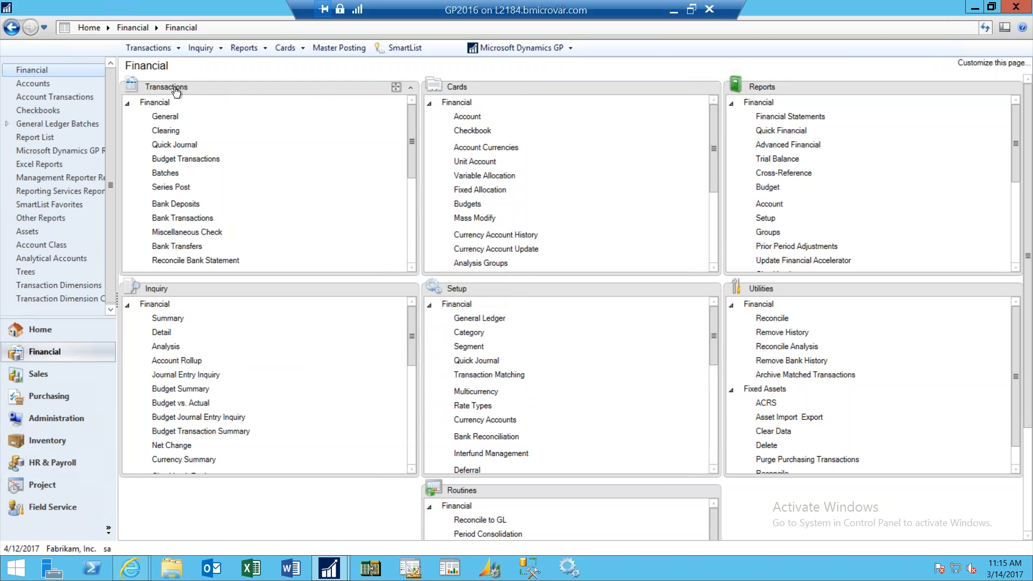
left_click(168, 118)
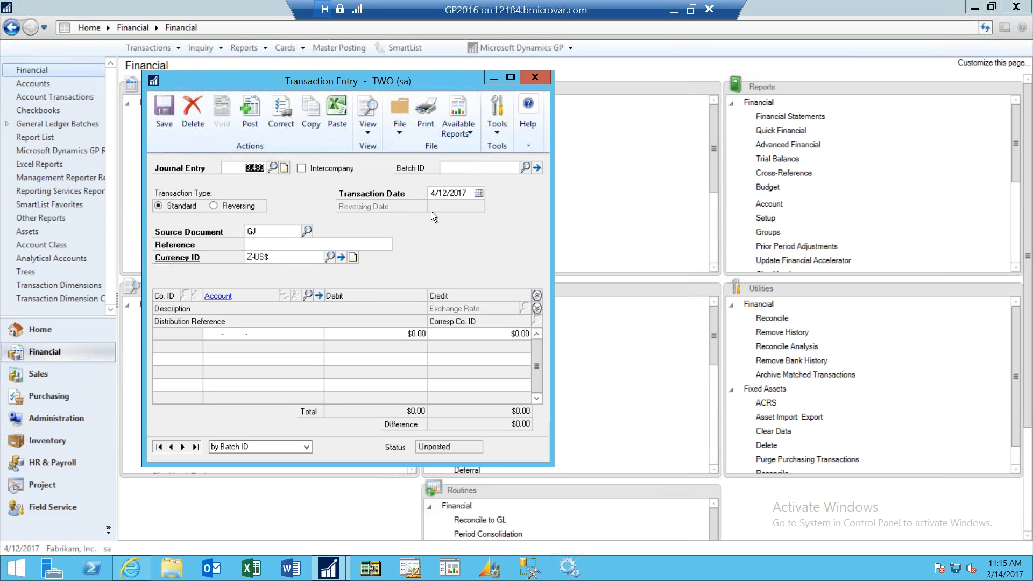
left_click(355, 245)
type("Alloc Rent")
key("Tab")
key("Tab")
- Bring Variable Allocation Maintenance back into view and arrange the Transaction Entry window beside it
left_click_drag(460, 78, 707, 58)
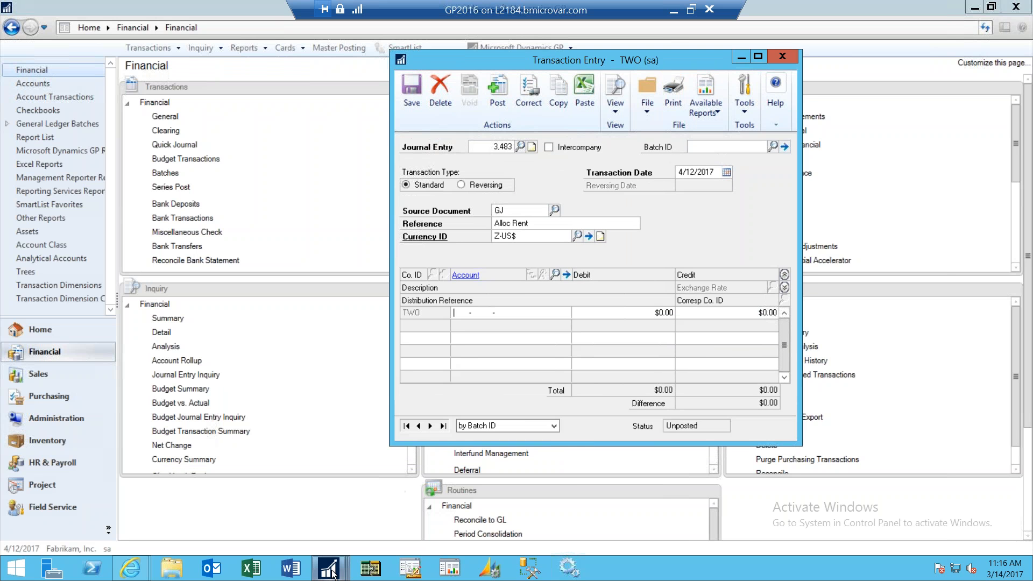
mouse_move(331, 573)
left_click(341, 526)
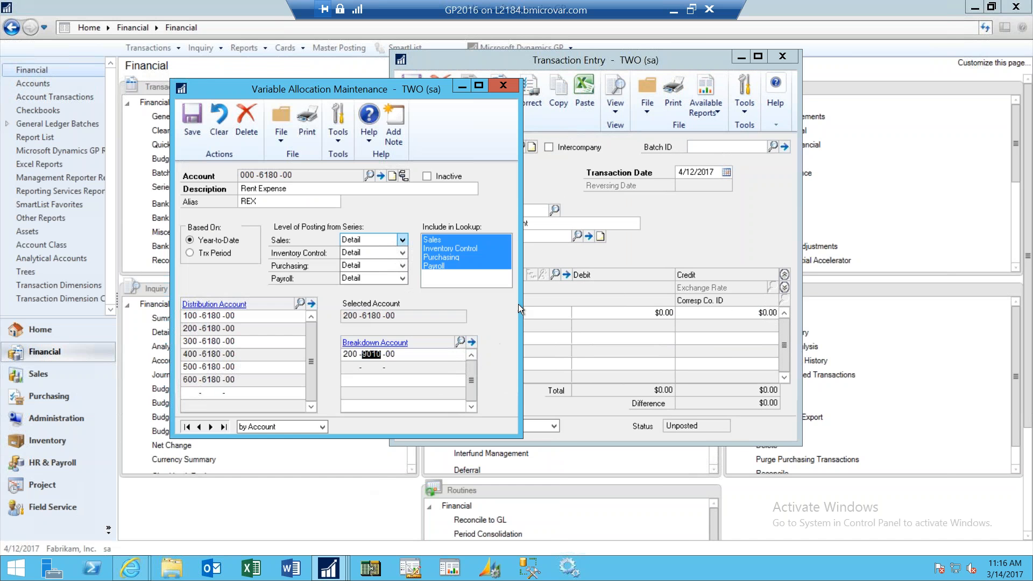
left_click(657, 246)
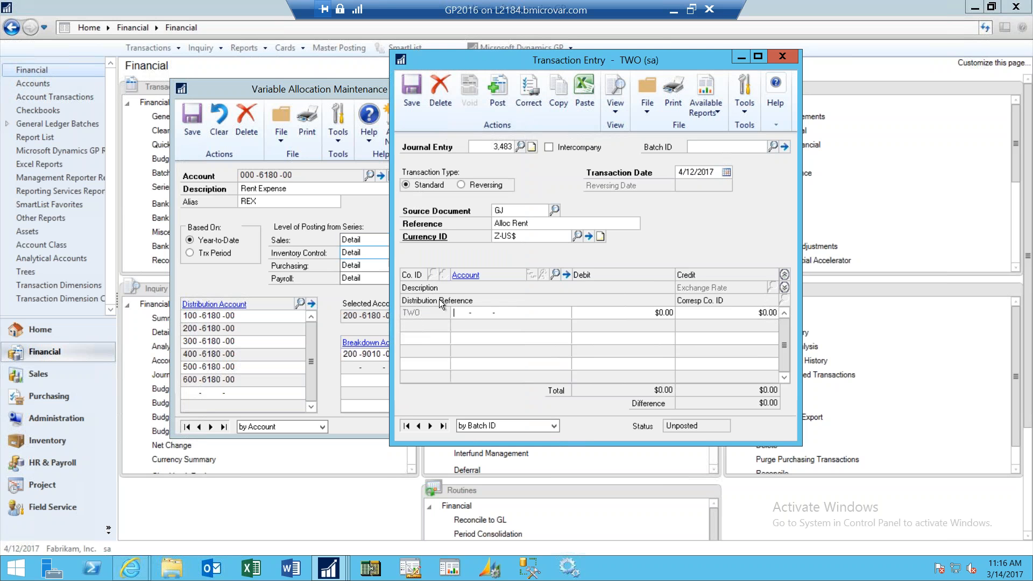
left_click_drag(509, 60, 615, 64)
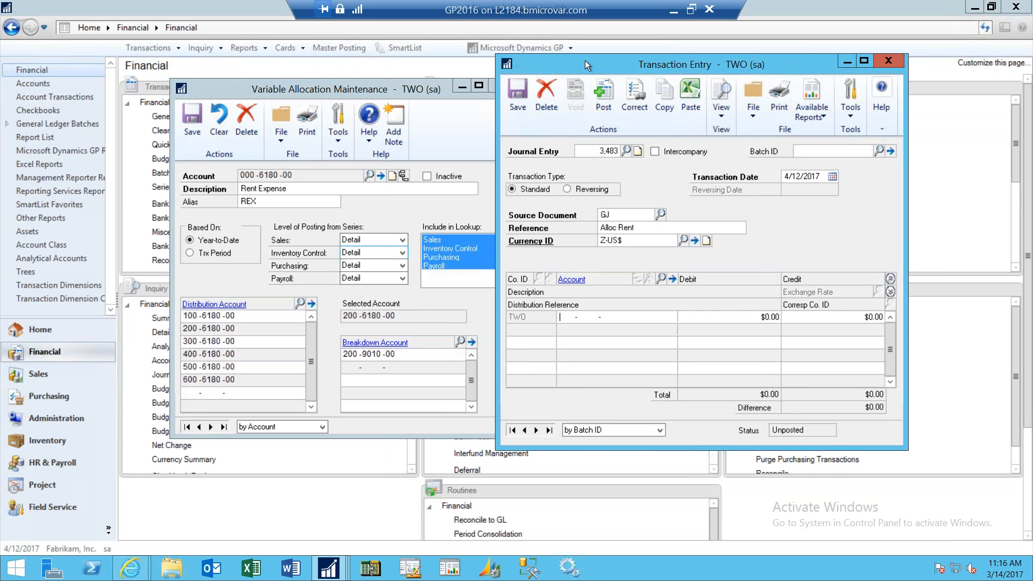
- Enter the first distribution line with the Rent Expense allocation account and a $400.00 debit
type("000 -6180 -00")
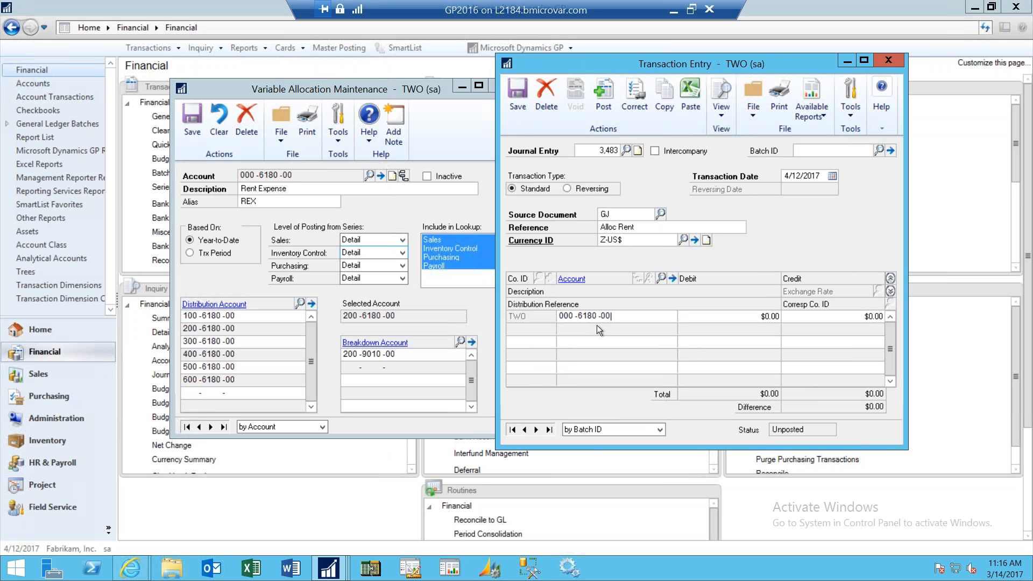
key("Tab")
type("4")
type("00")
key("Tab")
key("Tab")
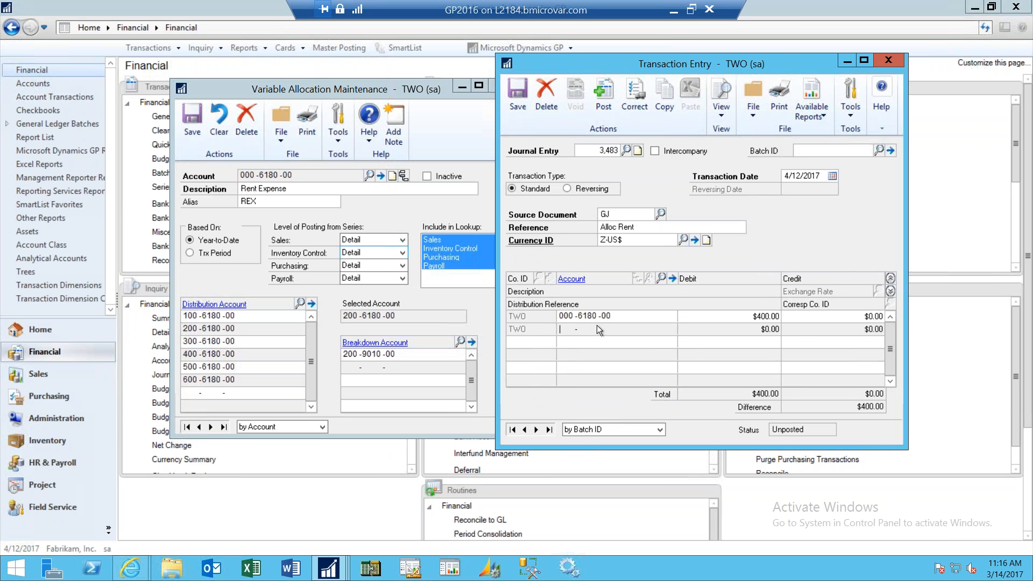
- Look up the Petty Cash account for the second distribution line and give it a $400.00 credit
left_click(662, 277)
left_click(343, 377)
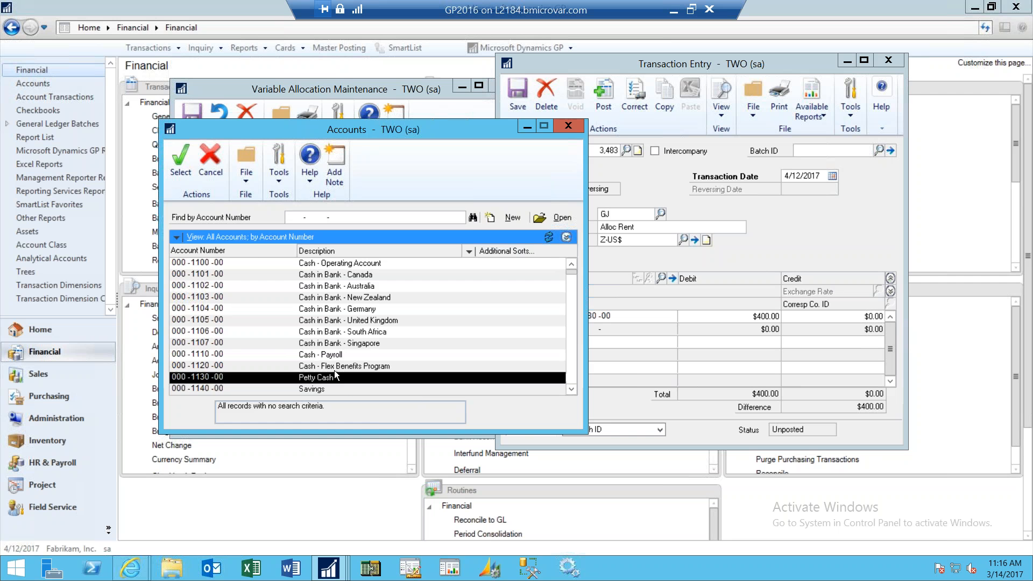
left_click(189, 175)
key("Tab")
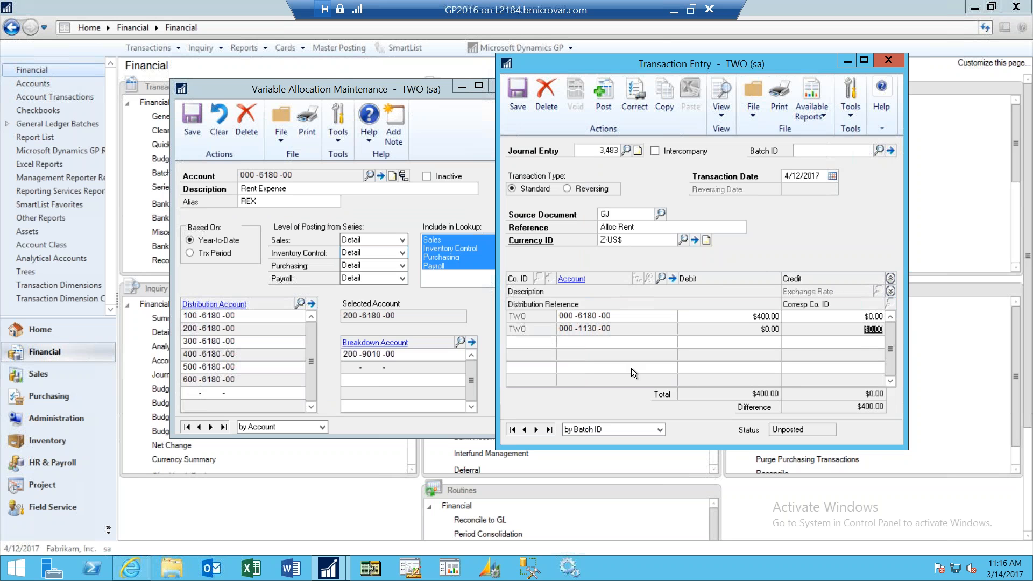
type("400")
key("Tab")
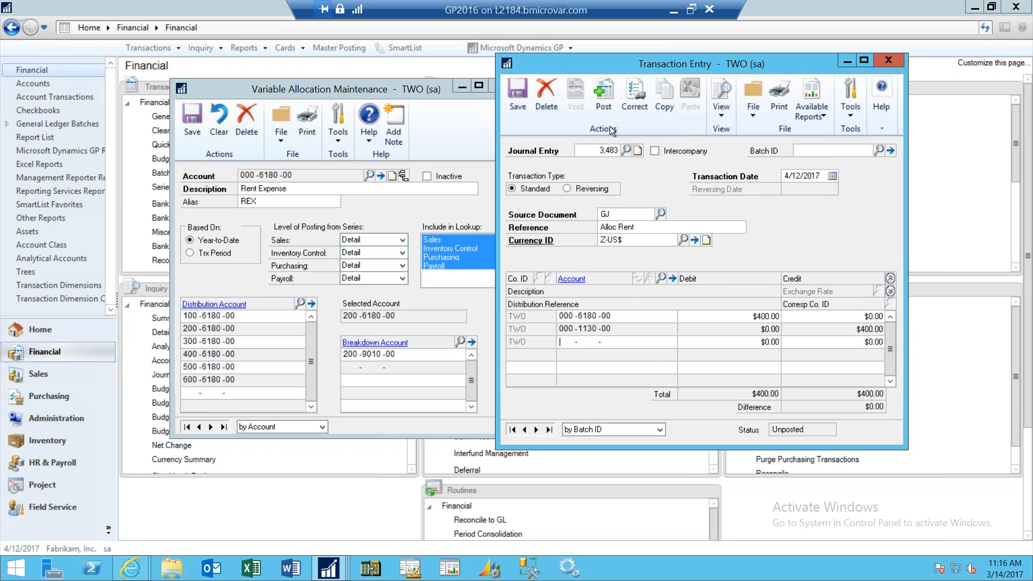
- Post the journal entry and close Transaction Entry, sending the General Posting Journal to the screen for review before closing it
left_click(609, 105)
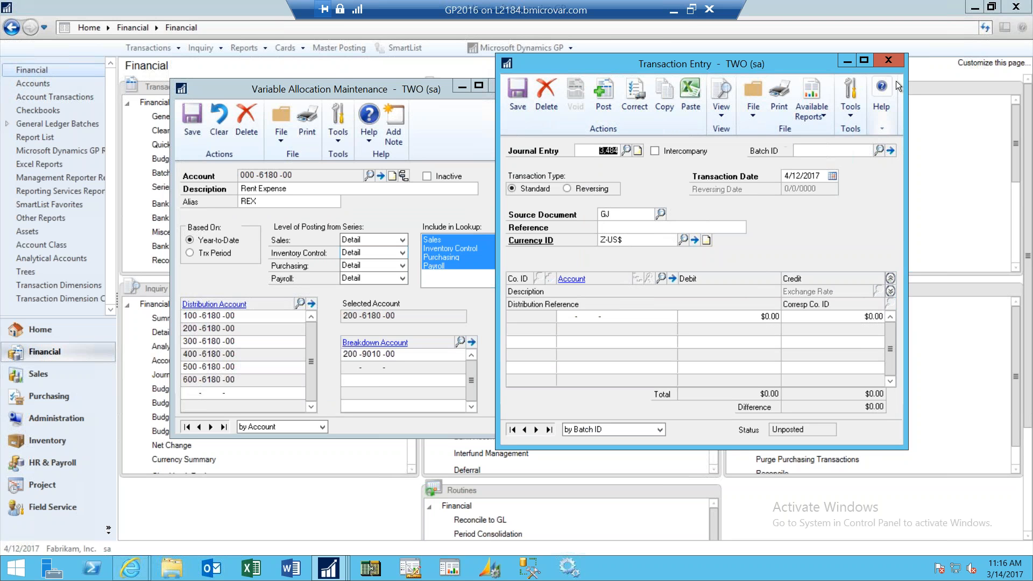
left_click(895, 60)
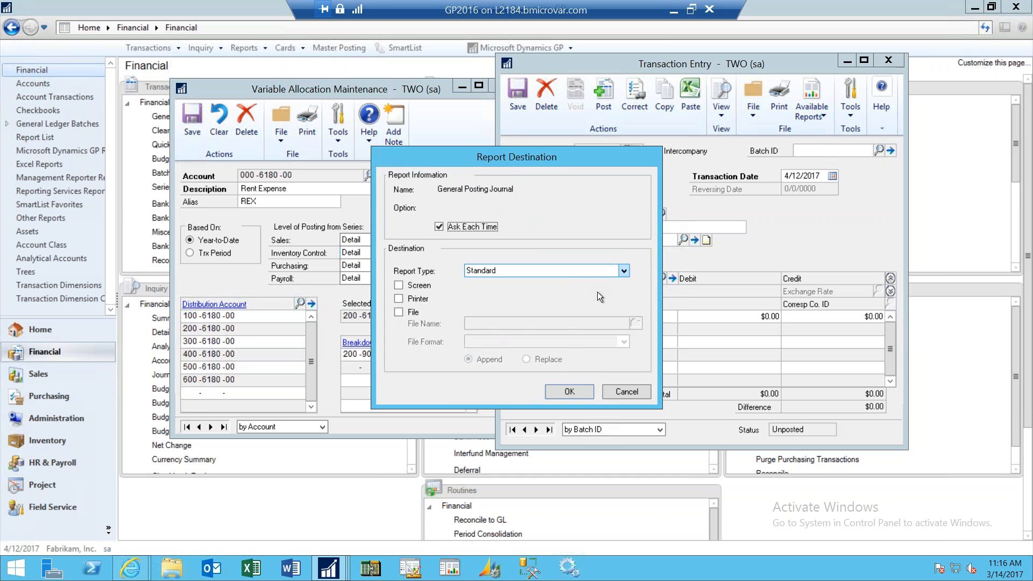
left_click(416, 286)
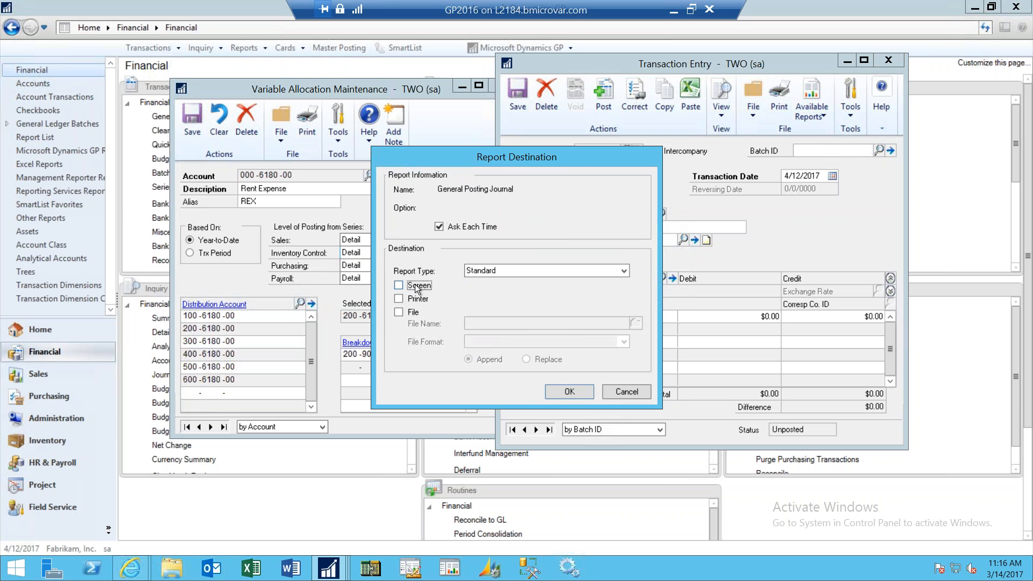
left_click(567, 395)
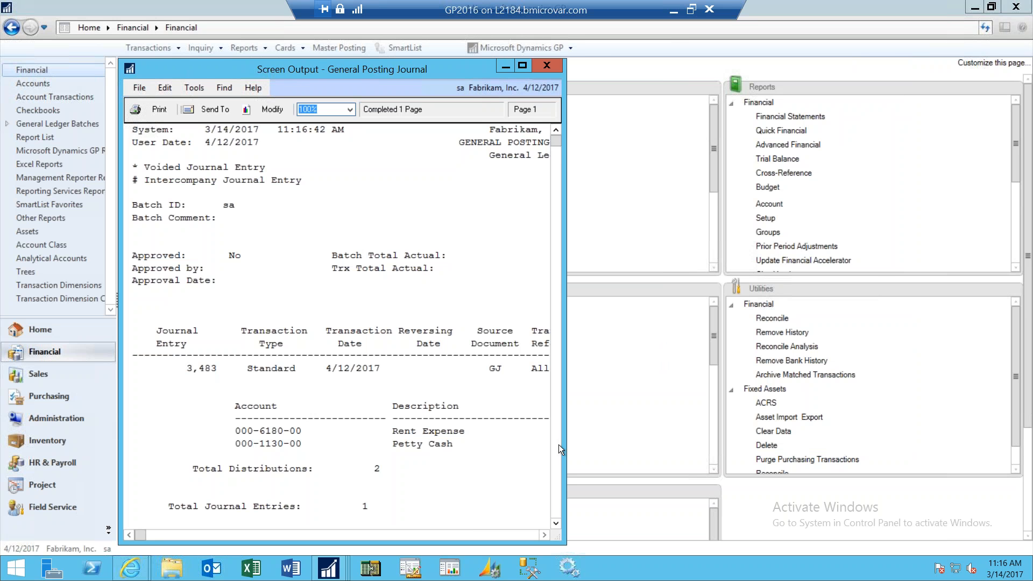
left_click_drag(563, 445, 899, 438)
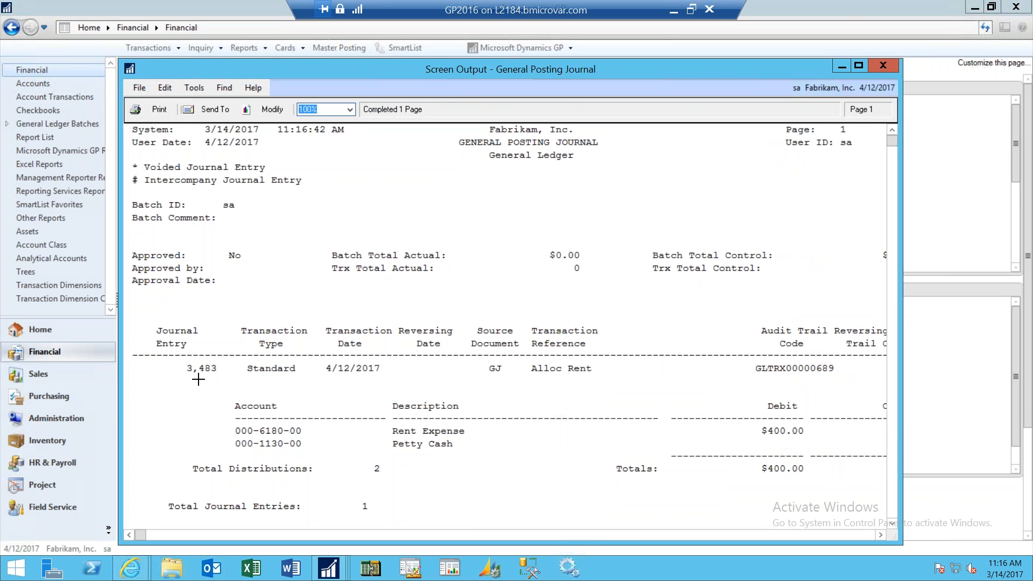
left_click(878, 71)
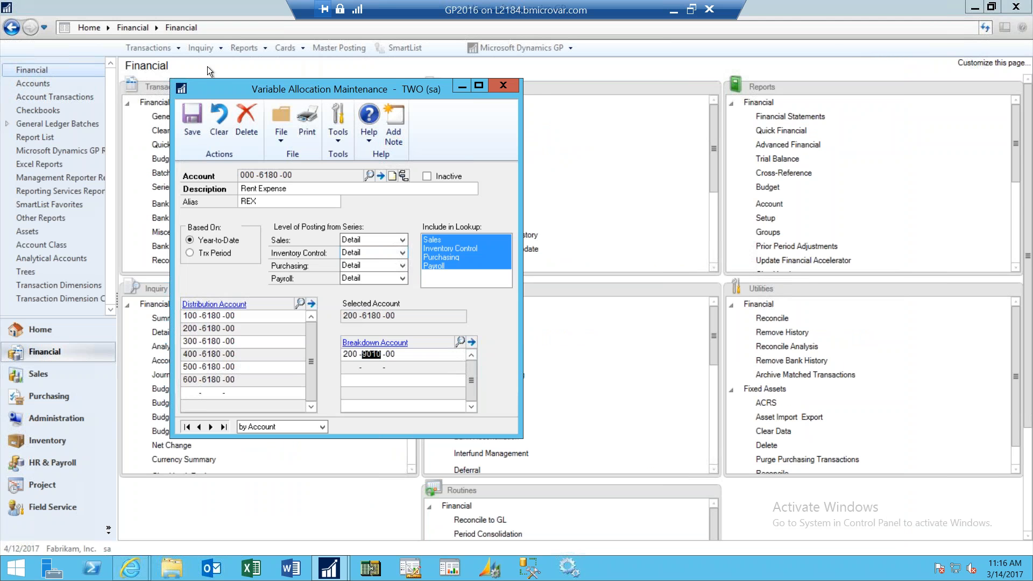
- Look up journal entry 3,483 in Journal Entry Inquiry to view its allocated rent distributions, and close the inquiry
left_click(207, 67)
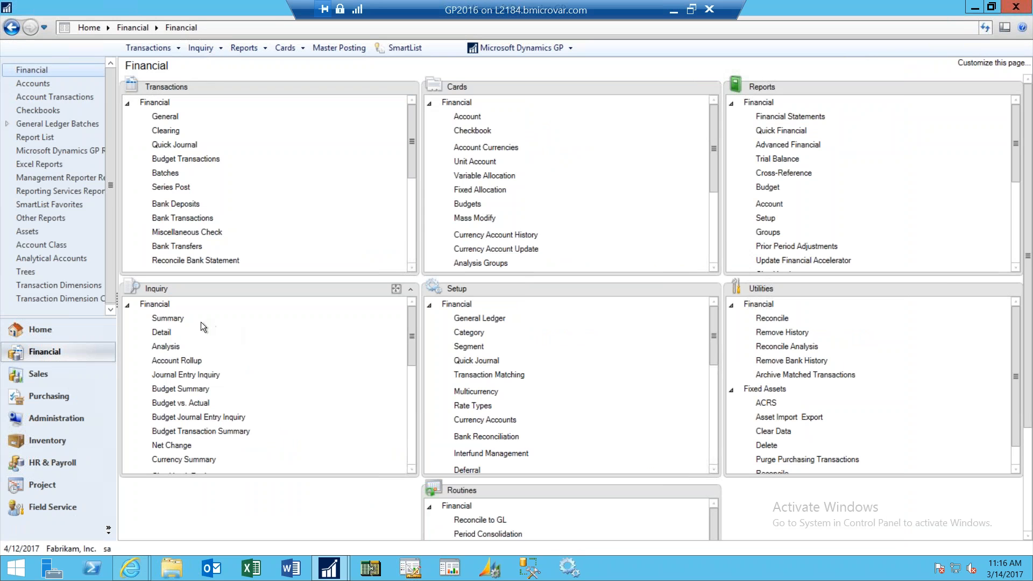
left_click(214, 374)
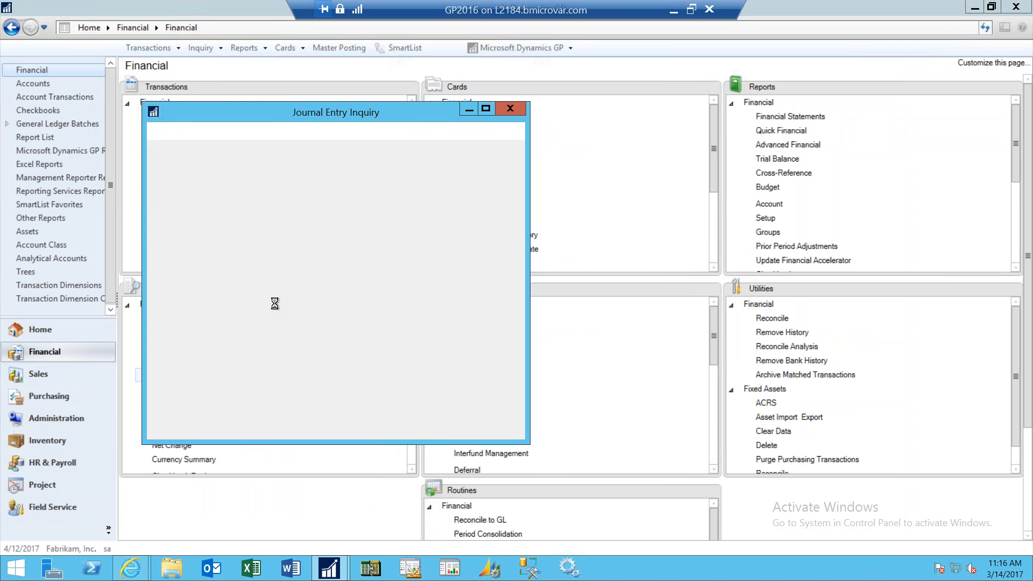
type("3,483")
key("Tab")
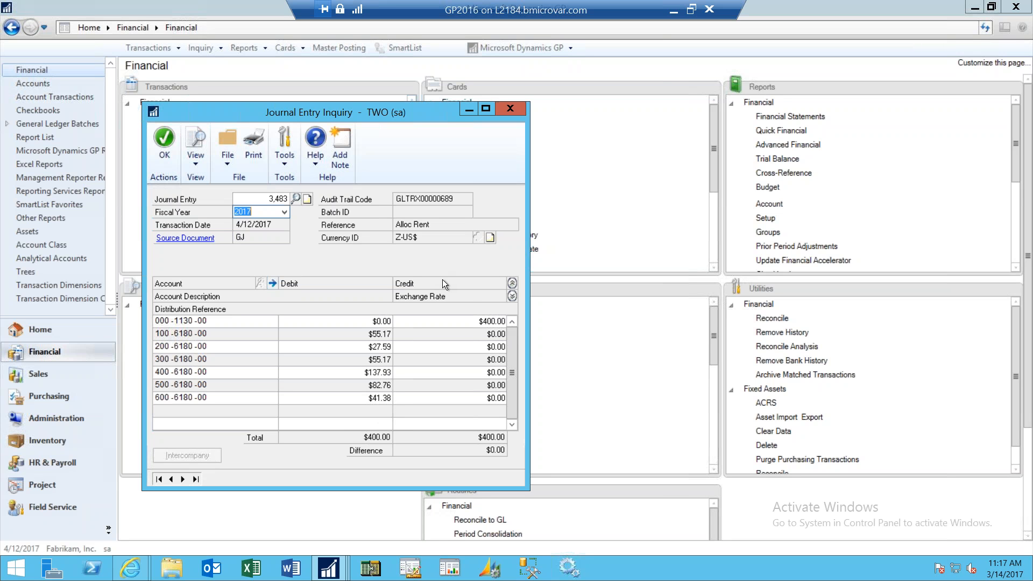
left_click(509, 109)
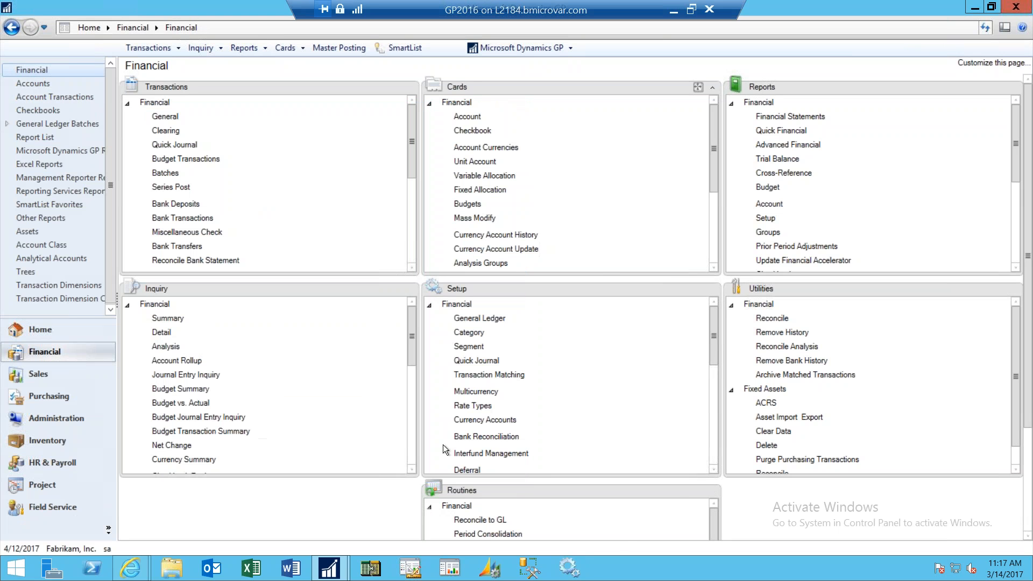
- Bring the Variable Allocation Maintenance window back to the front and close it
mouse_move(336, 572)
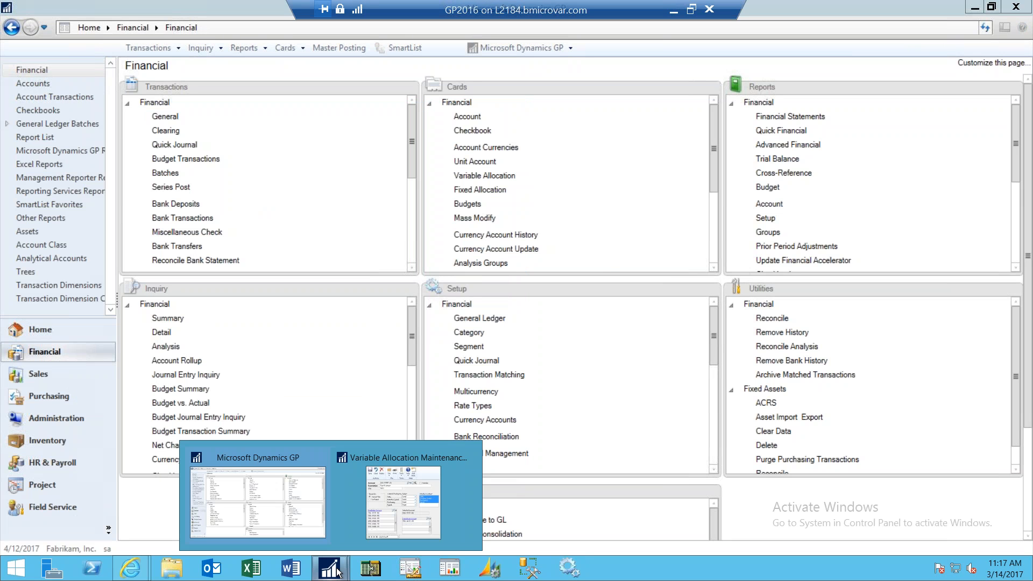
left_click(396, 503)
left_click(509, 86)
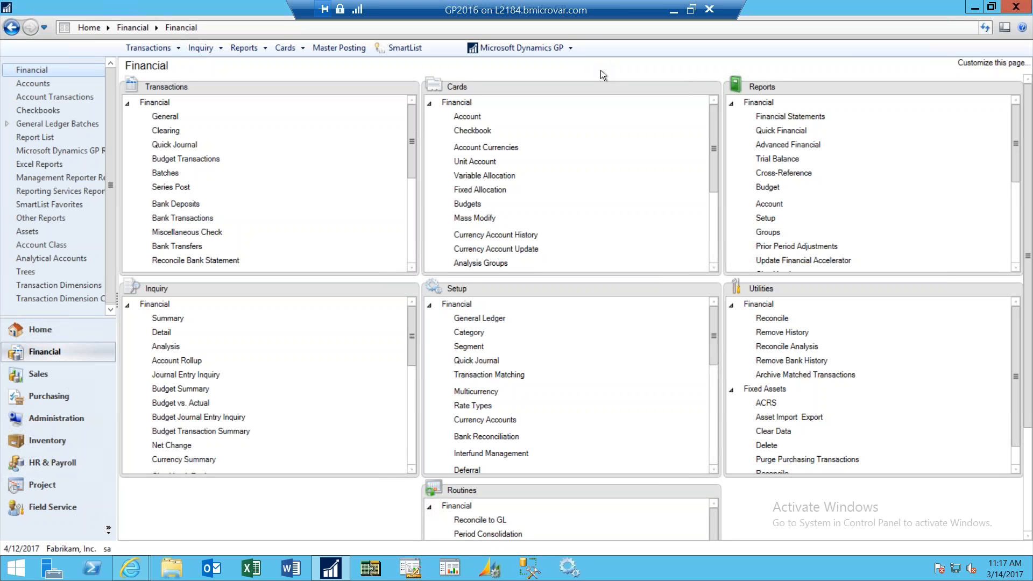
- Open Purchase Requisition Entry from the Purchasing transactions and display the last requisition, described as Workflow testing
left_click(53, 397)
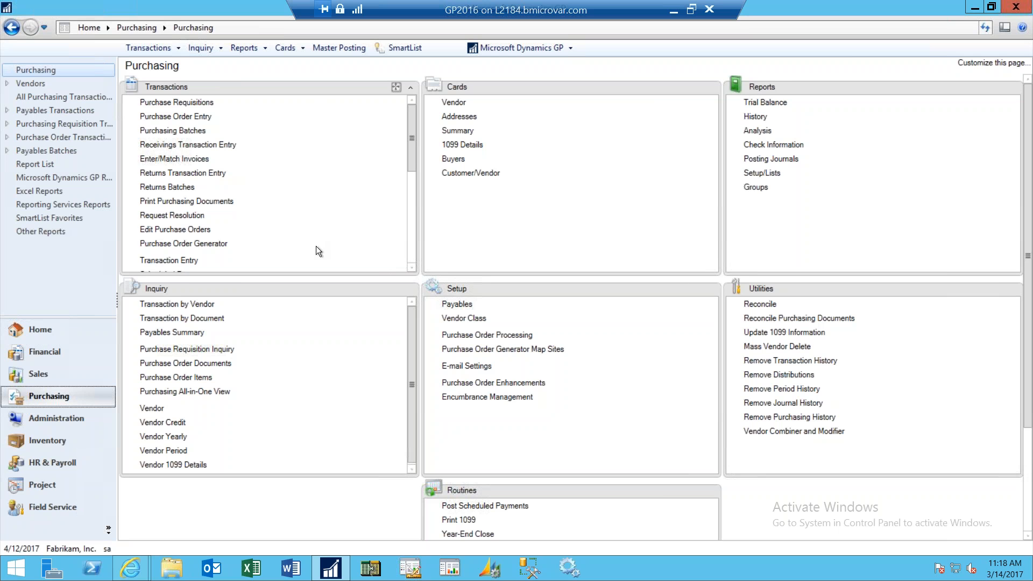
left_click(206, 103)
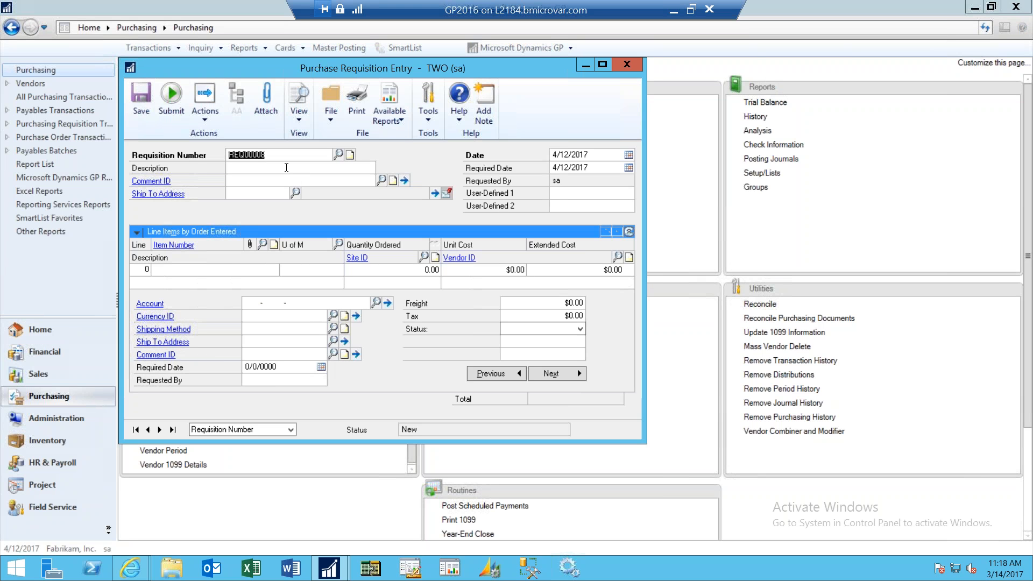
left_click(173, 429)
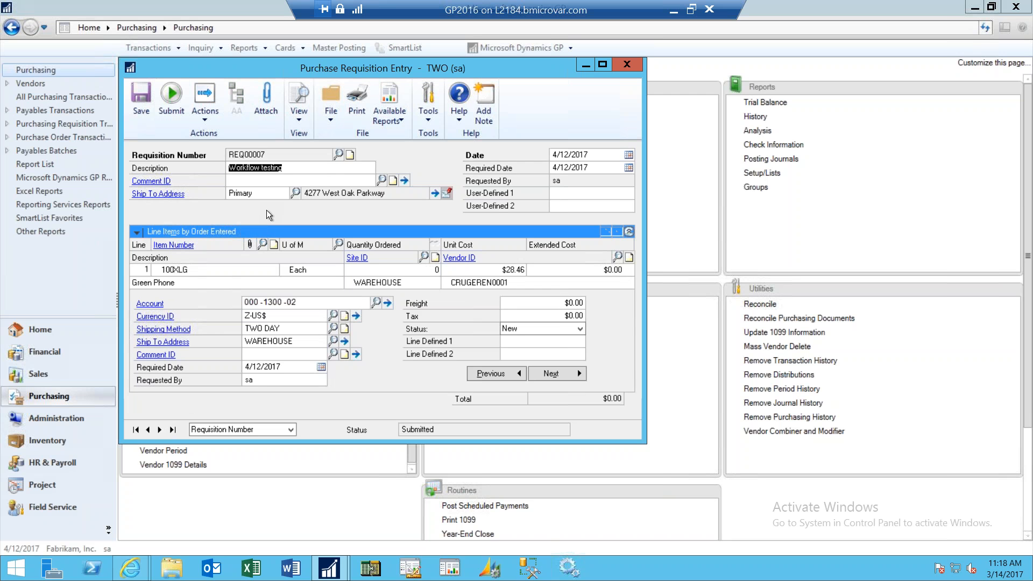
- Go to the previous requisition, submit it, and close Purchase Requisition Entry
left_click(148, 429)
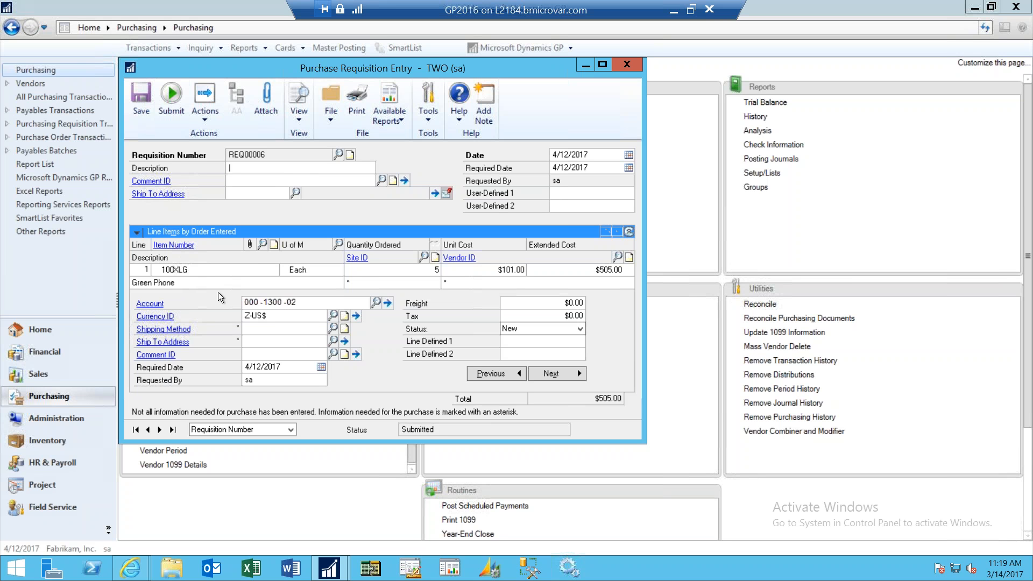
left_click(173, 112)
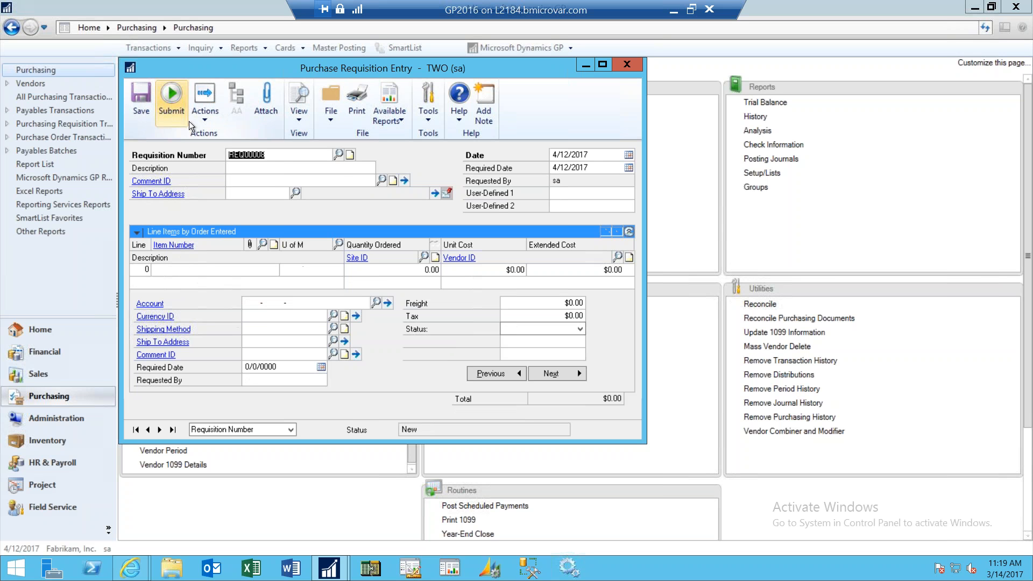
left_click(628, 64)
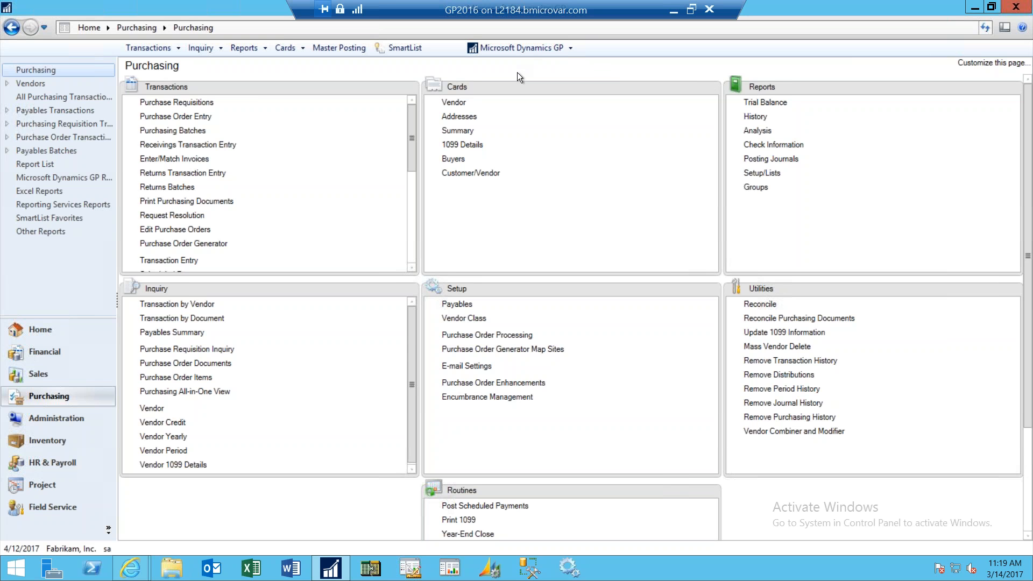
- Open the Administration area, collapse the System setup group, and expand Workflow under the Company setup
left_click(81, 420)
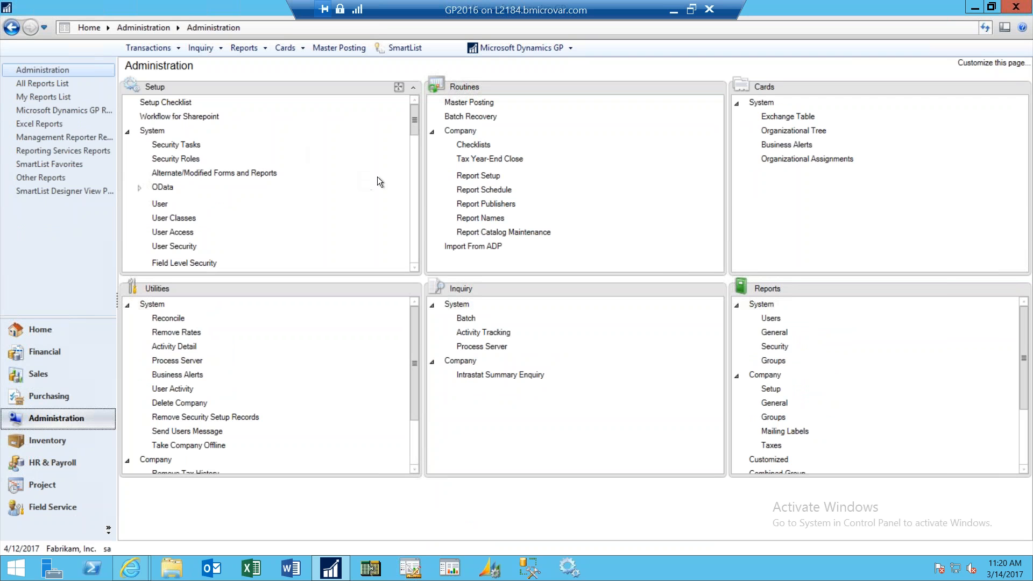
left_click(131, 133)
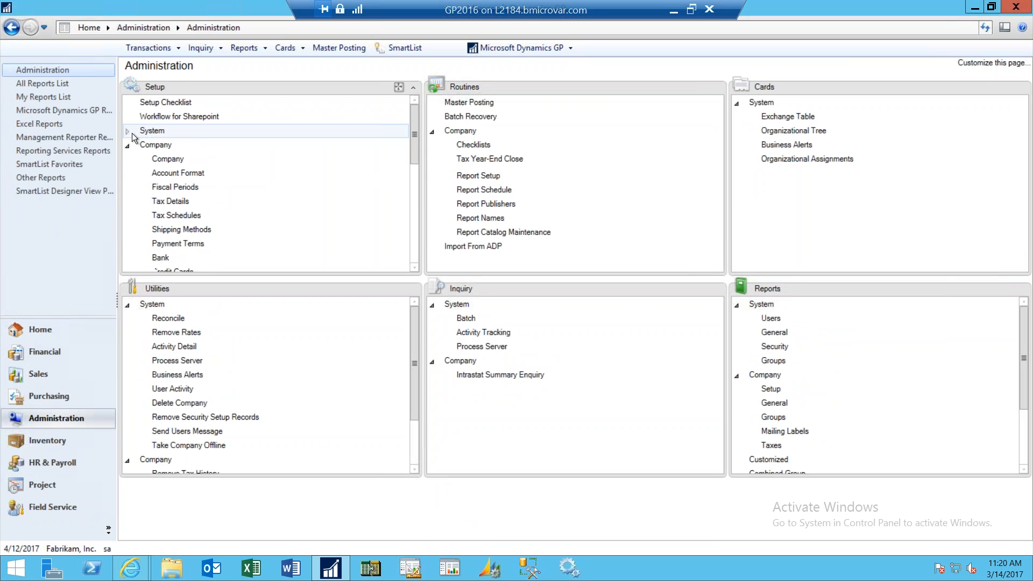
left_click(415, 258)
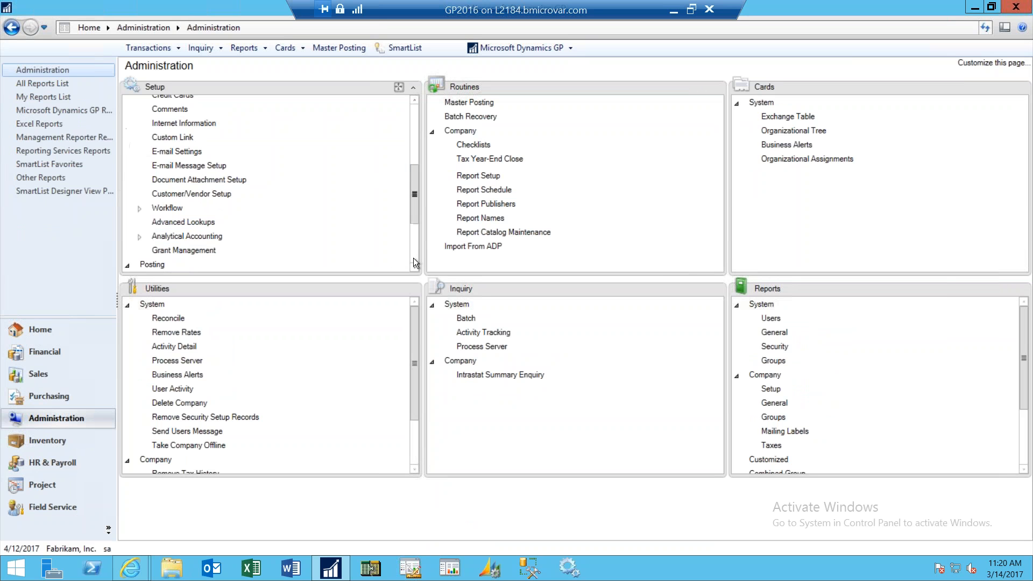
left_click(138, 208)
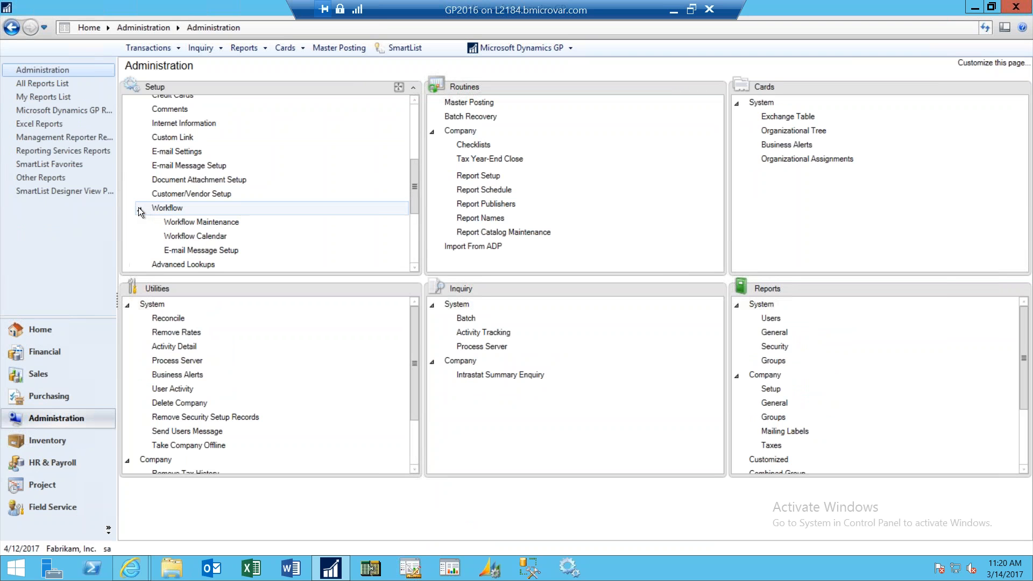
- Open Workflow Maintenance and browse the workflow types for the Financial, Sales and Purchasing series
left_click(192, 225)
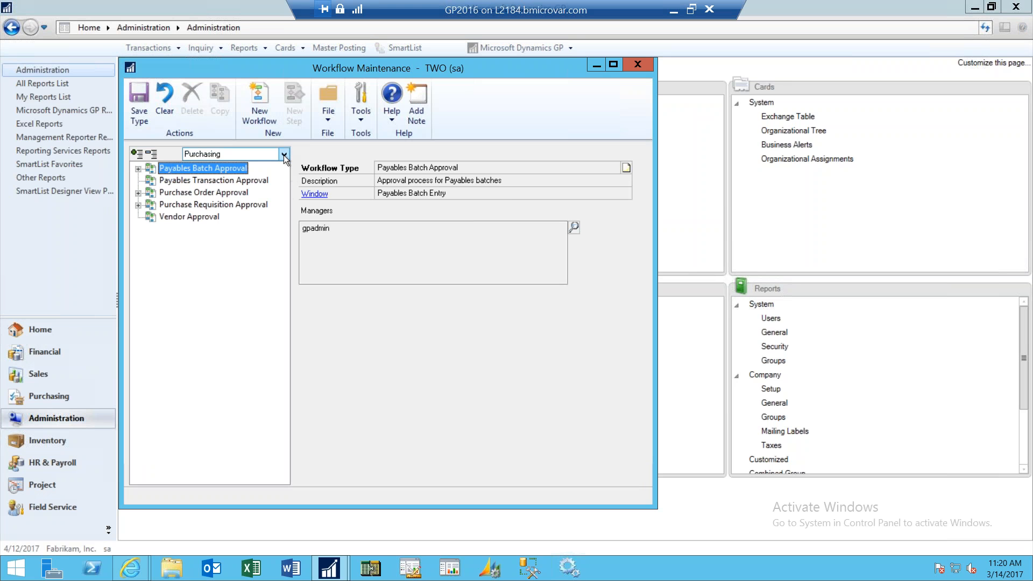
left_click(283, 155)
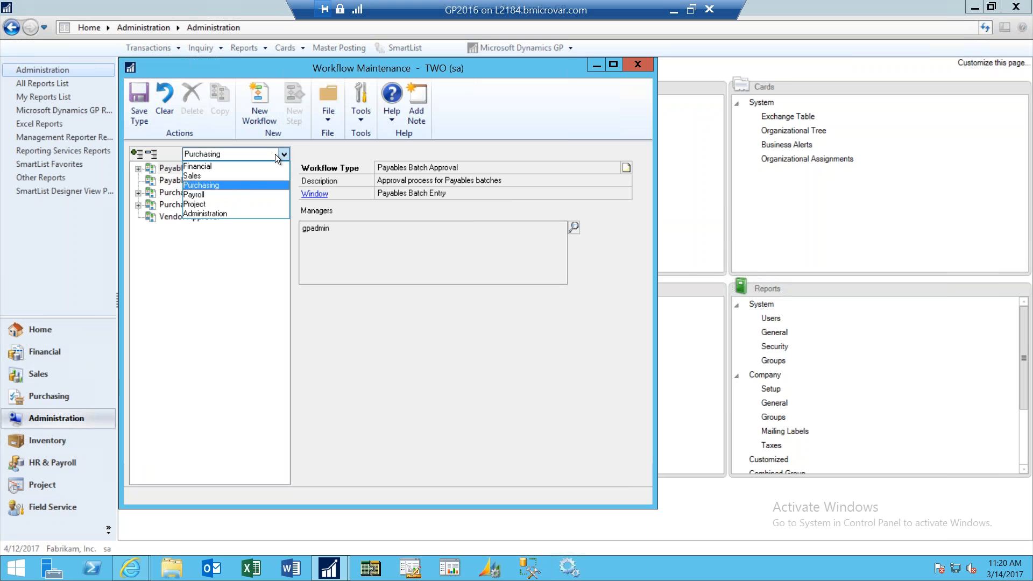
left_click(228, 167)
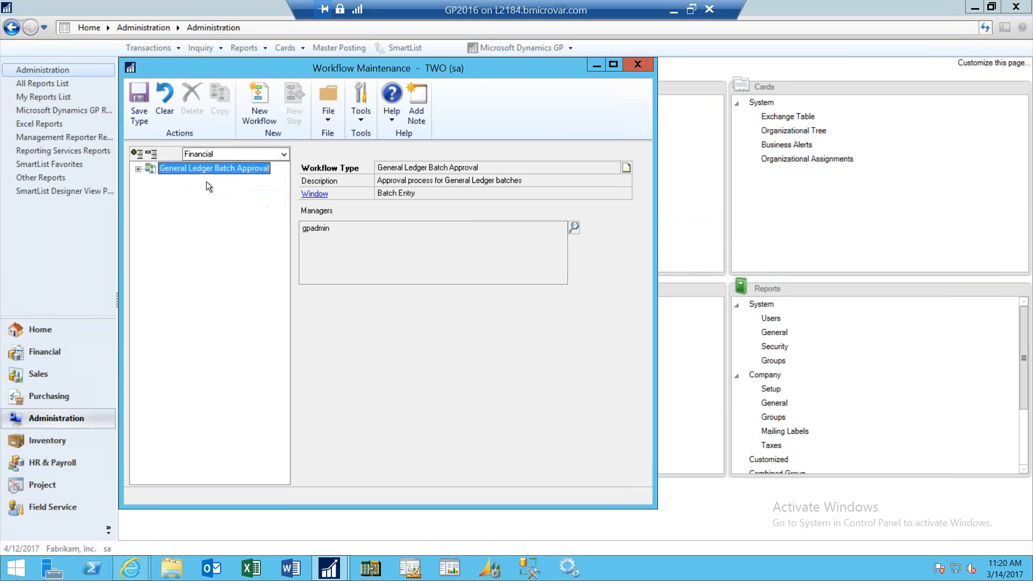
left_click(283, 155)
left_click(258, 175)
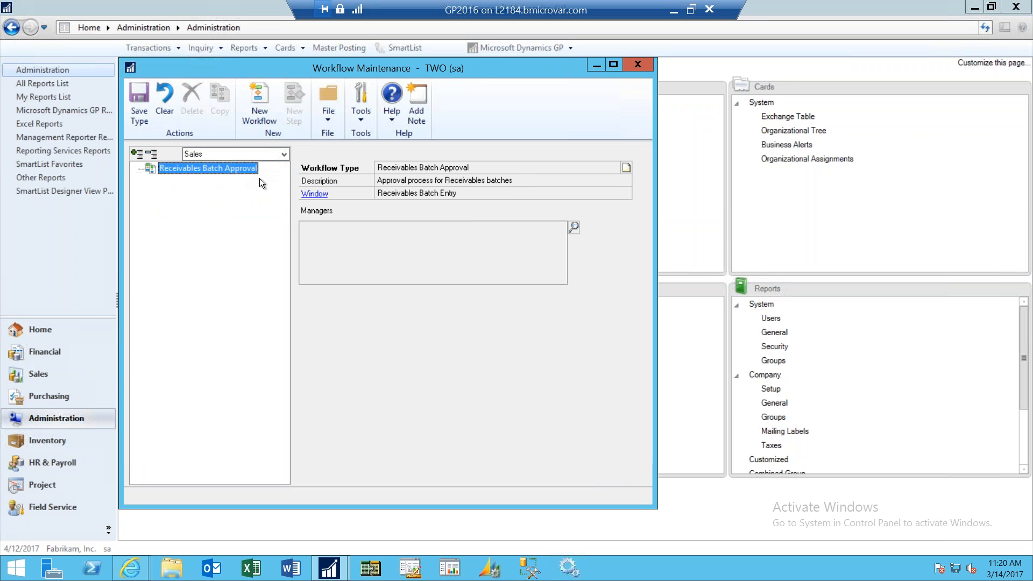
left_click(283, 154)
left_click(241, 185)
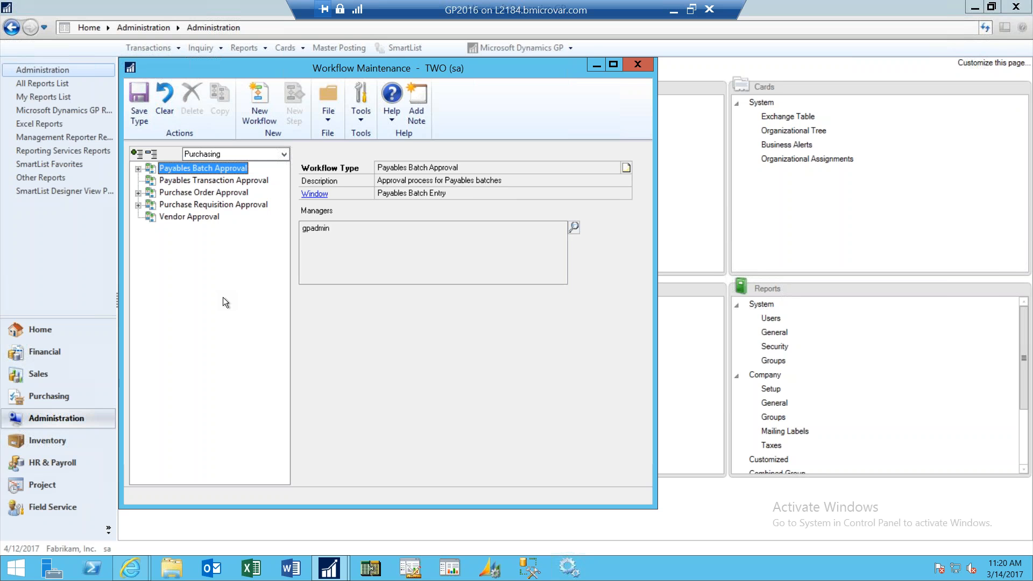
- Browse the workflow types for the Payroll, Project and Administration series
left_click(284, 154)
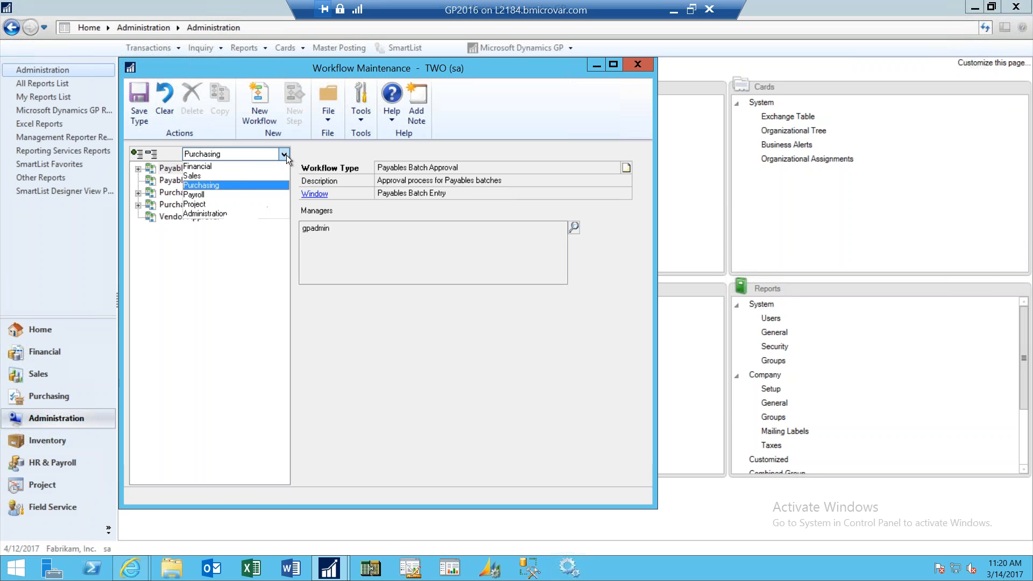
left_click(220, 195)
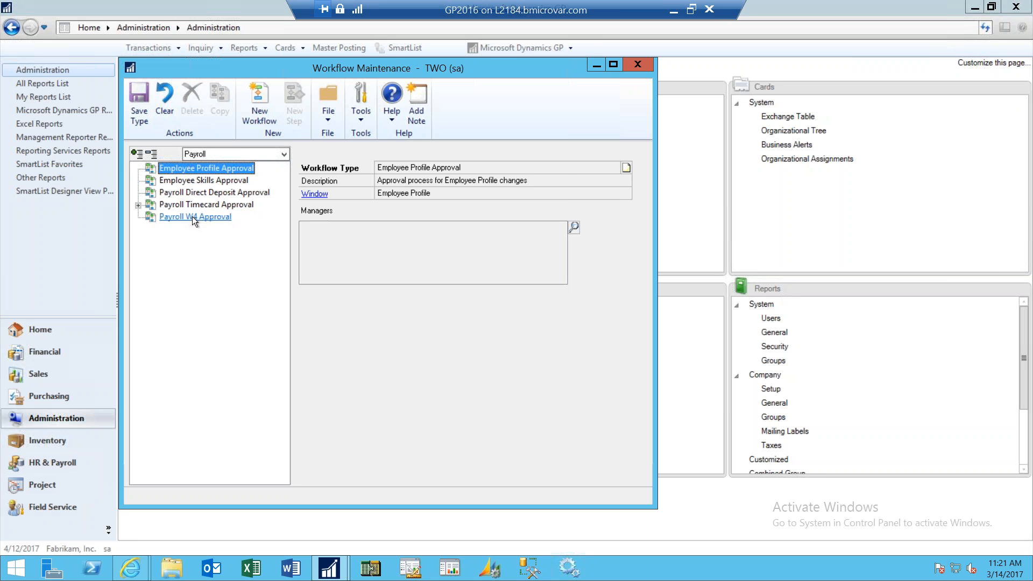
left_click(284, 153)
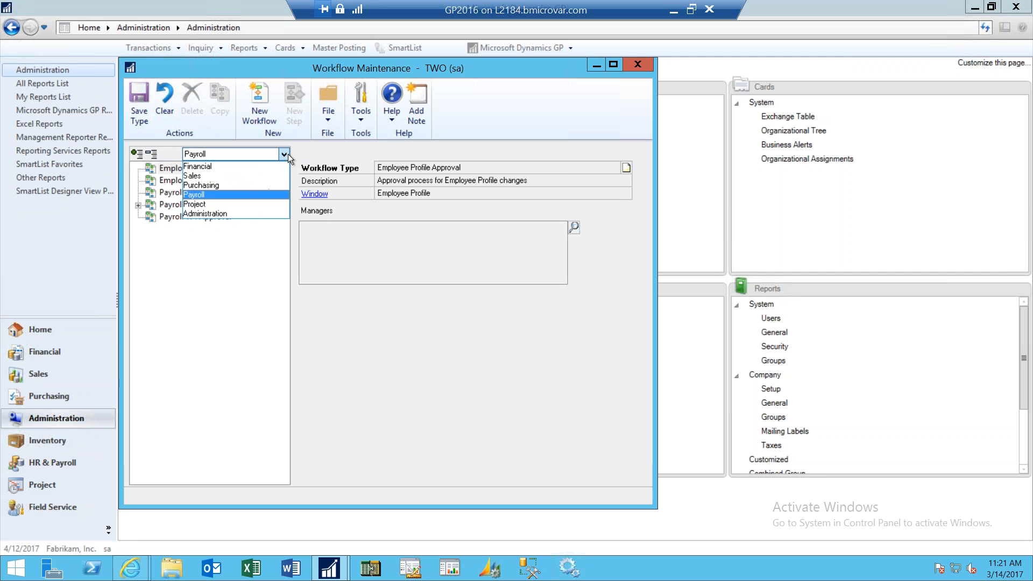
left_click(247, 204)
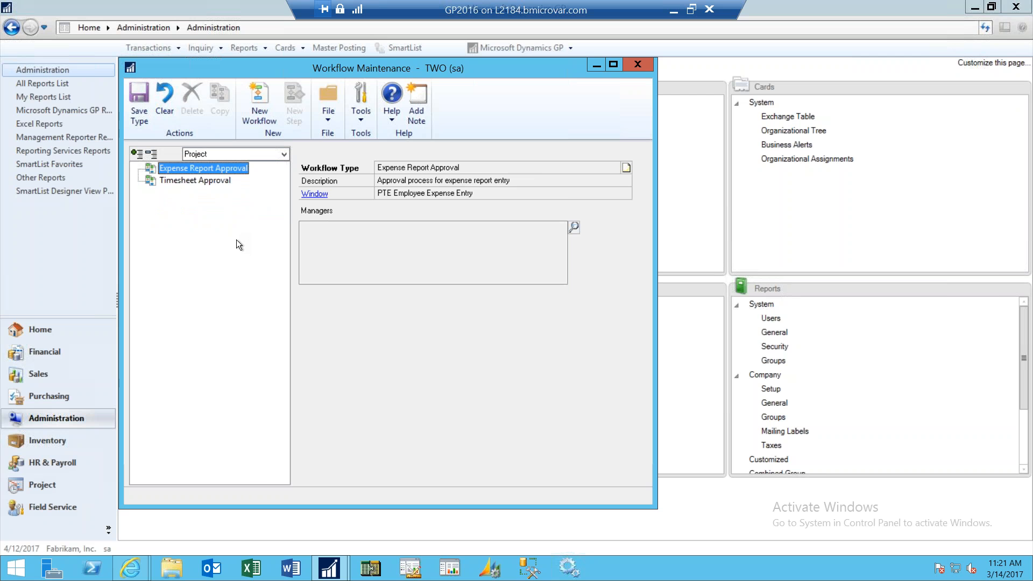
left_click(284, 153)
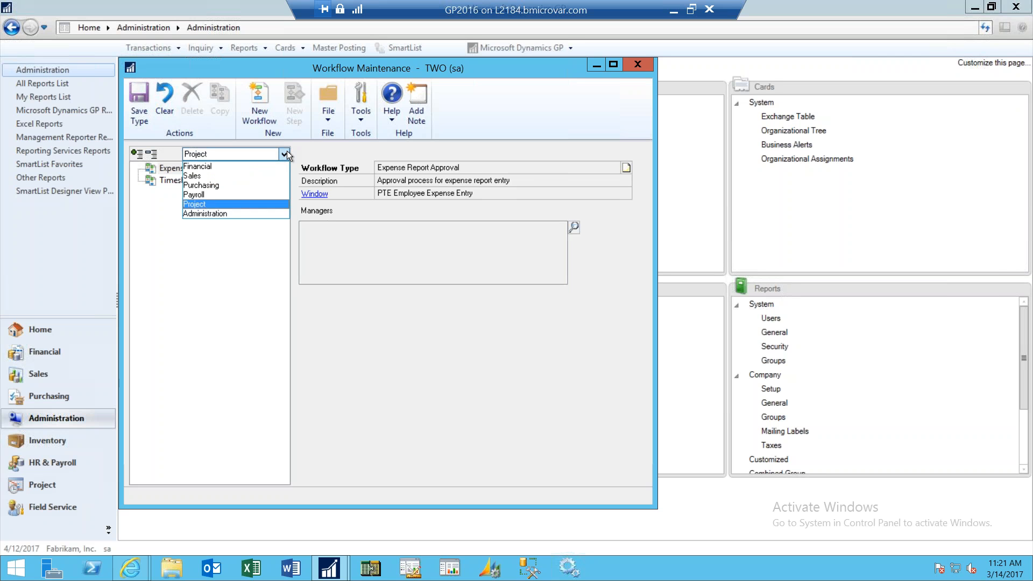
left_click(224, 214)
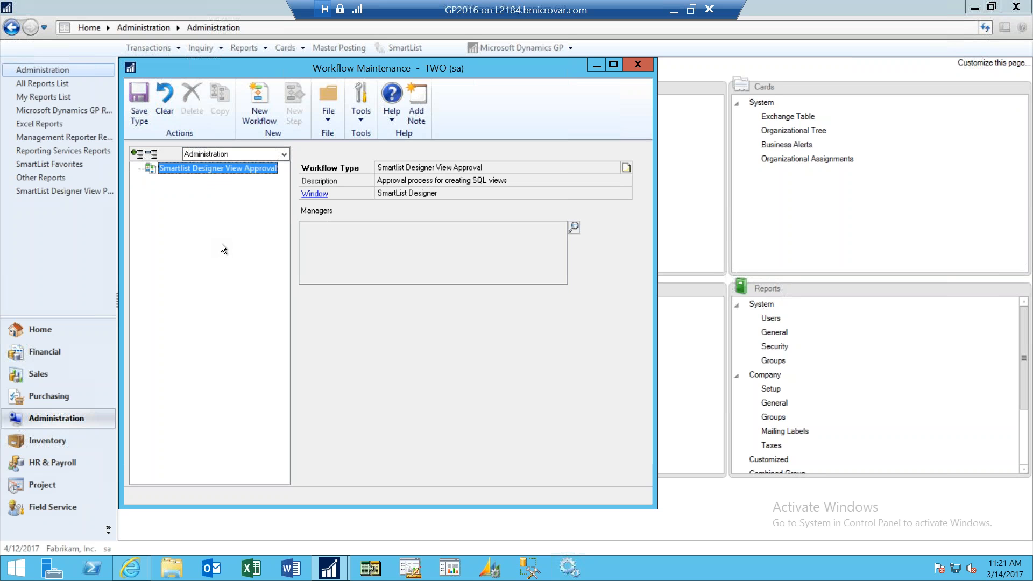
- Return to the Purchasing series and fully expand the Sequential and Sequential by step workflows under Purchase Order Approval
left_click(283, 152)
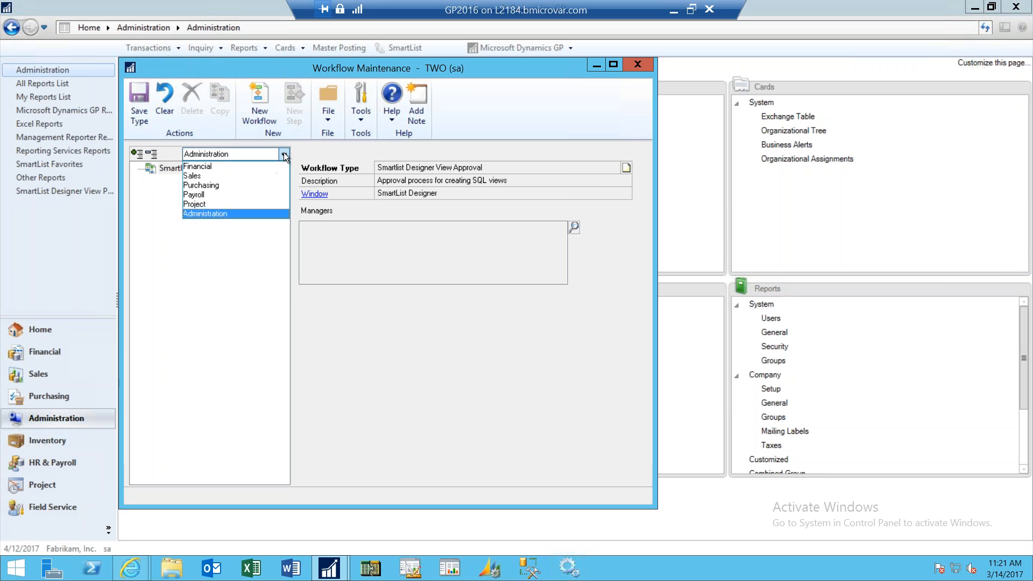
left_click(220, 186)
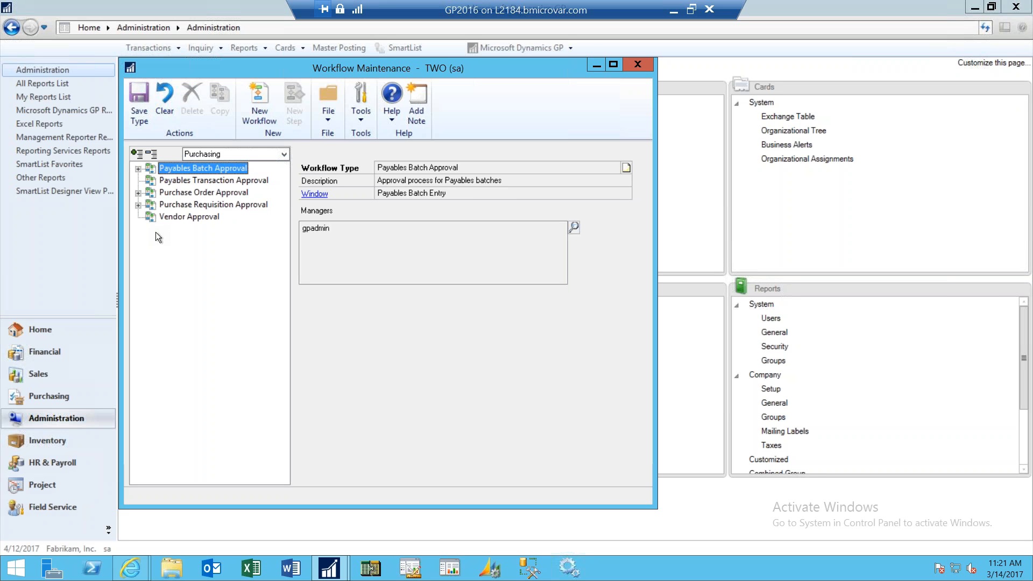
left_click(138, 193)
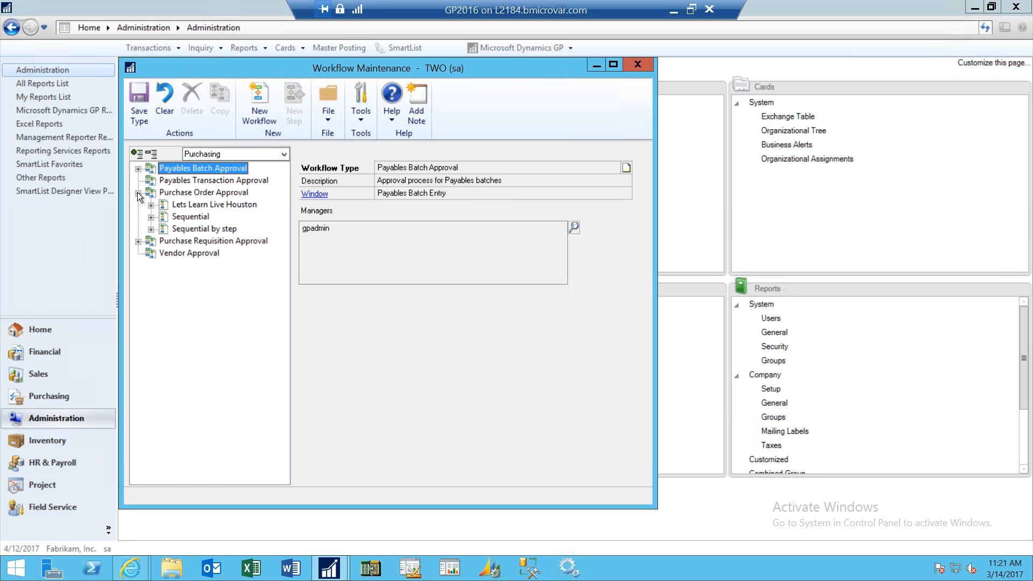
left_click(150, 217)
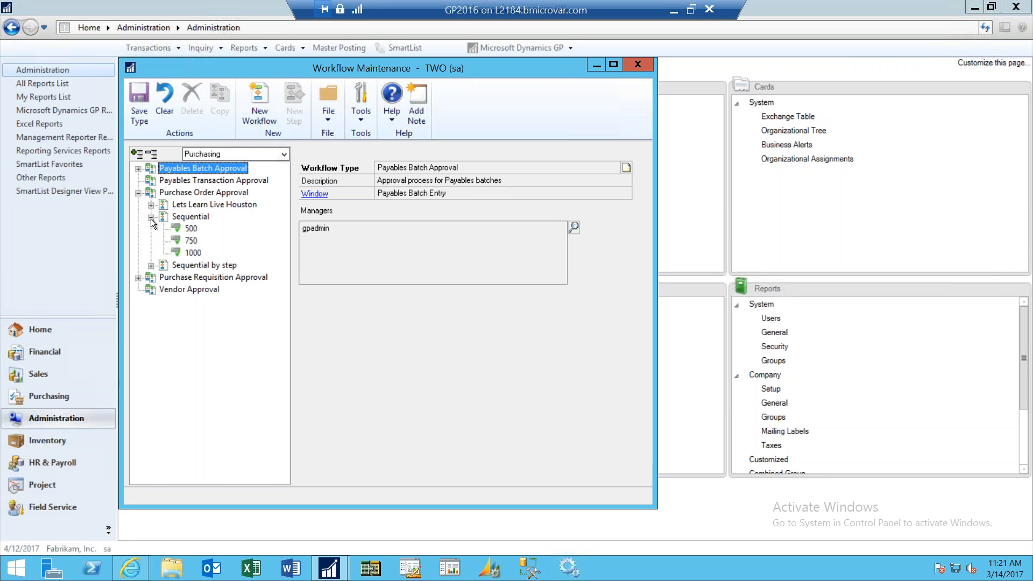
left_click(152, 265)
left_click(164, 277)
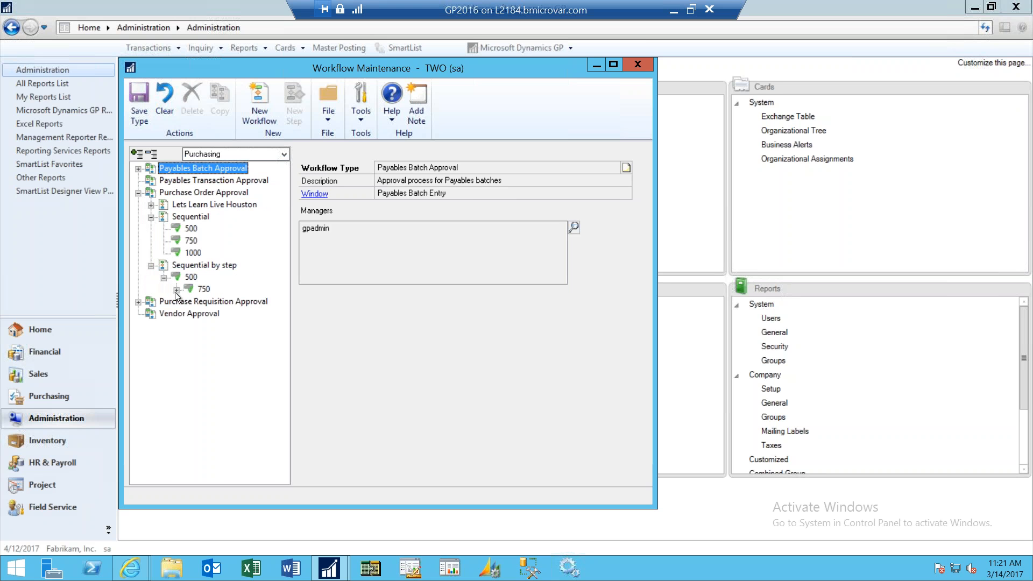
left_click(177, 290)
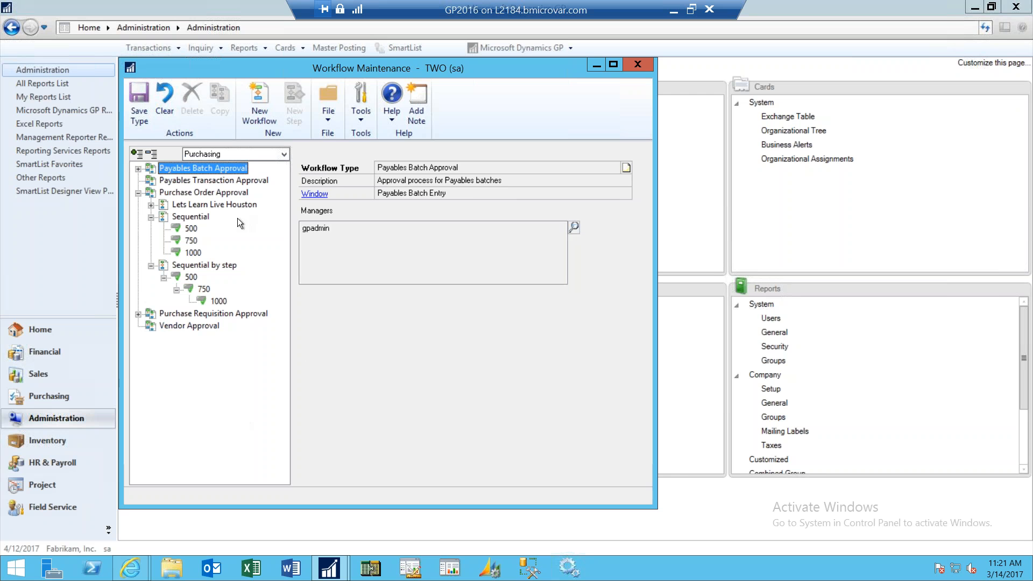
- Review the Sequential workflow and the 500, 750 and 1000 steps of Sequential by step, and close Workflow Maintenance
left_click(203, 220)
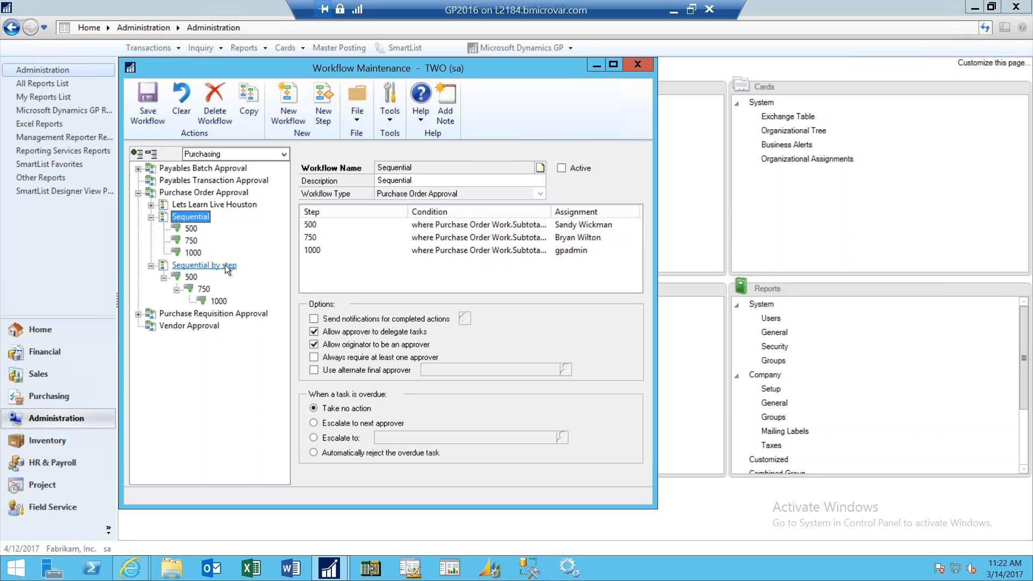
left_click(192, 278)
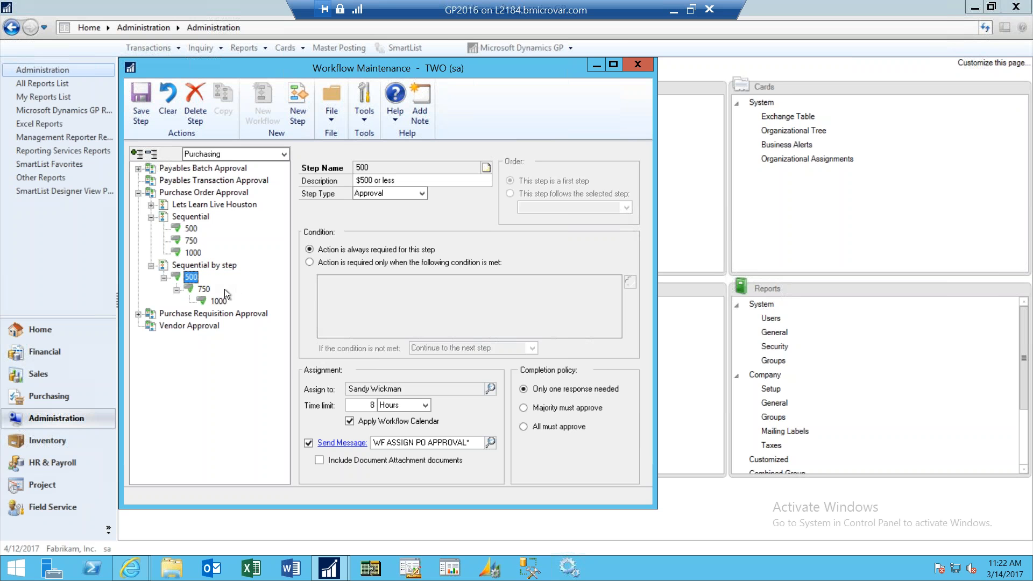
left_click(204, 289)
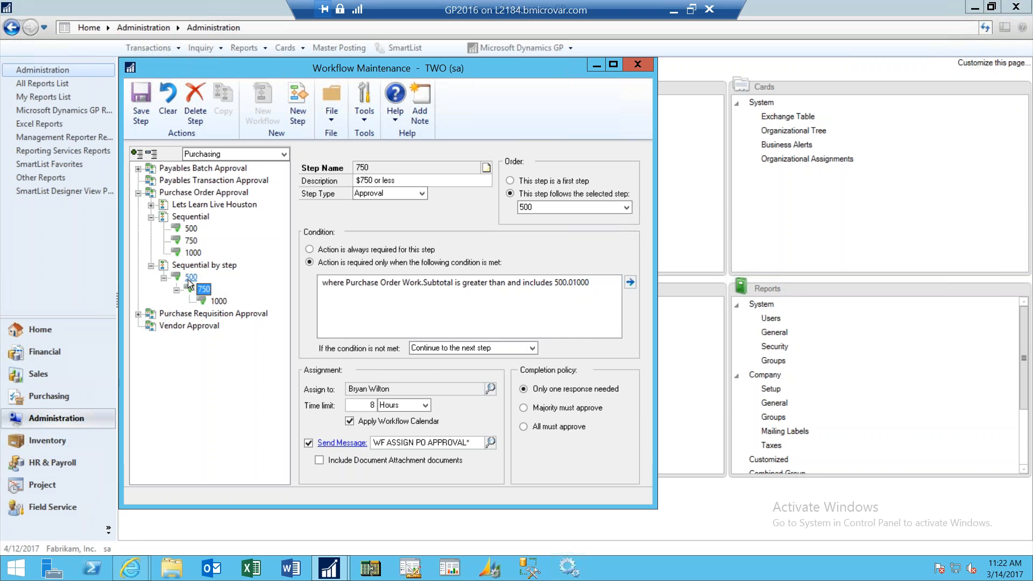
left_click(218, 300)
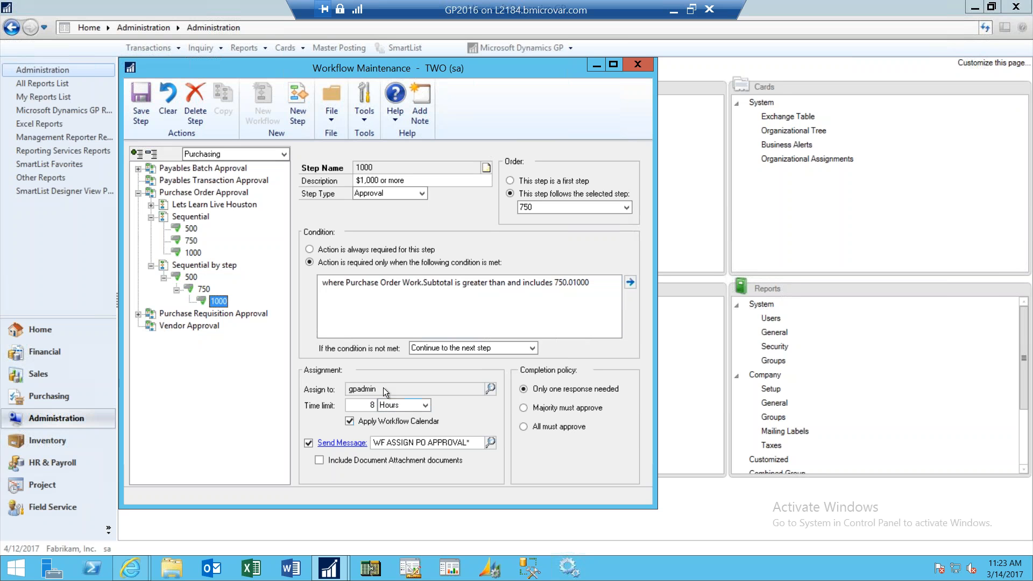
left_click(204, 289)
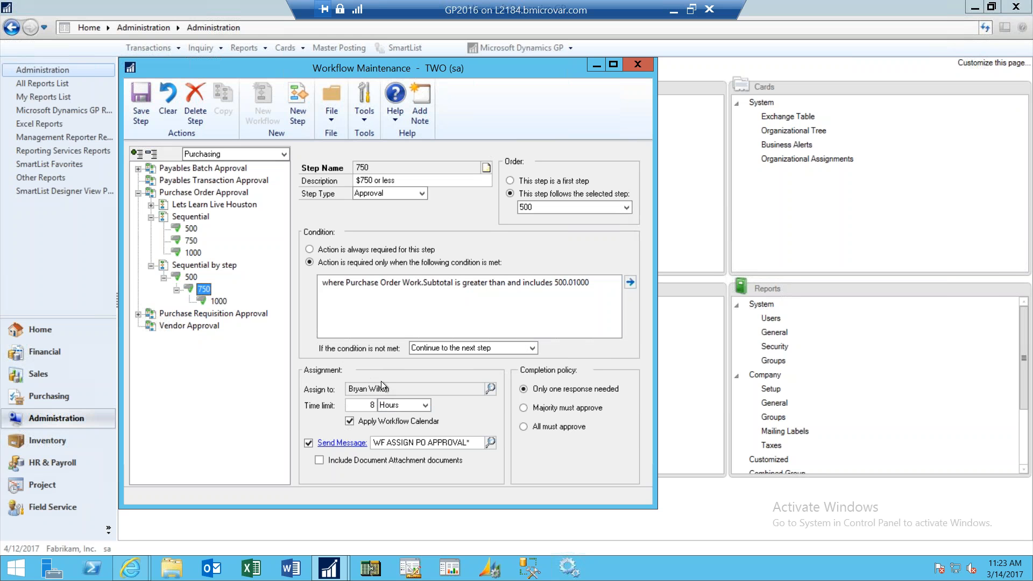
left_click(191, 278)
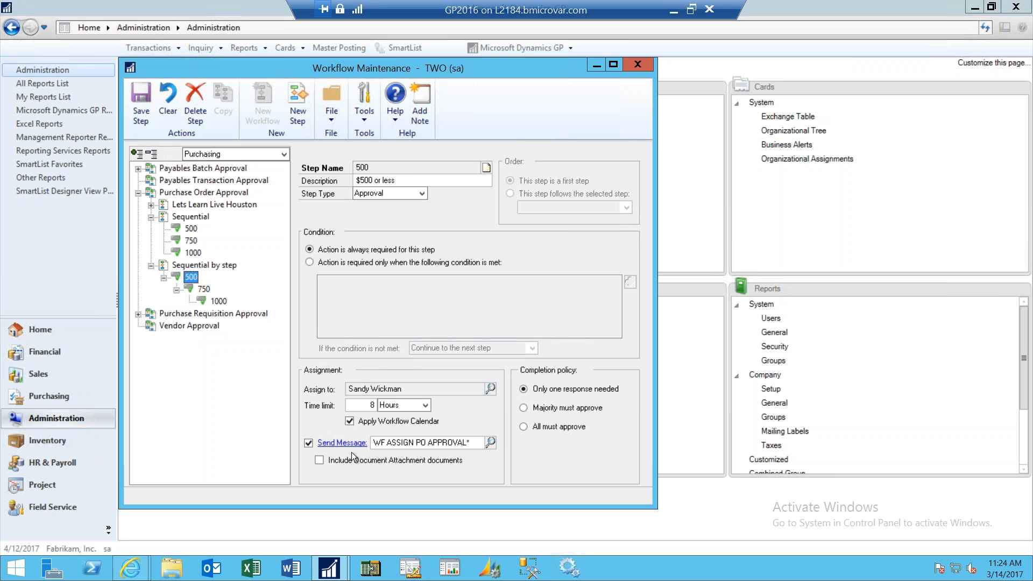
left_click(636, 65)
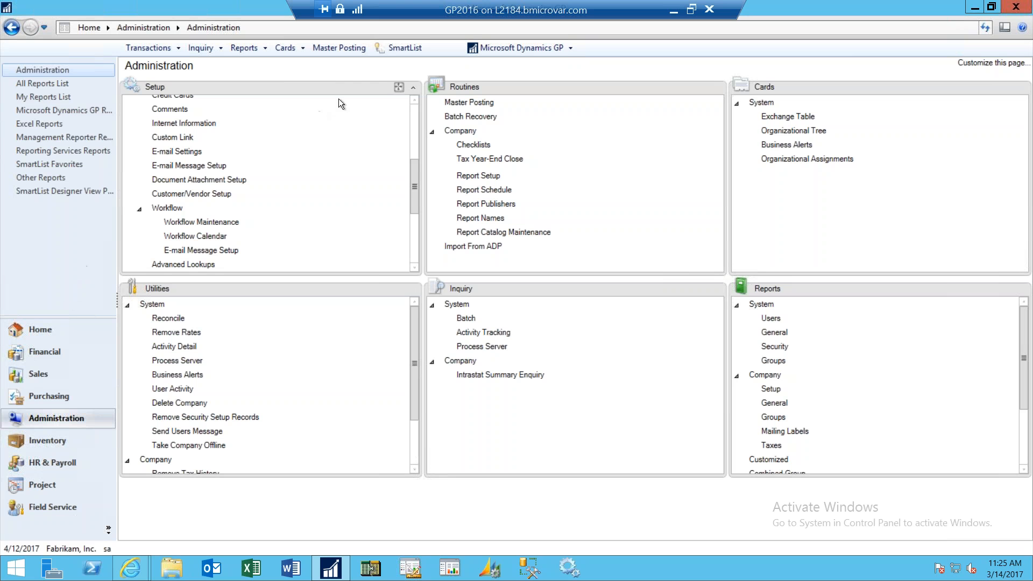
- Open SmartList, move its window slightly lower, and display the New favorite under Financial Accounts
left_click(407, 49)
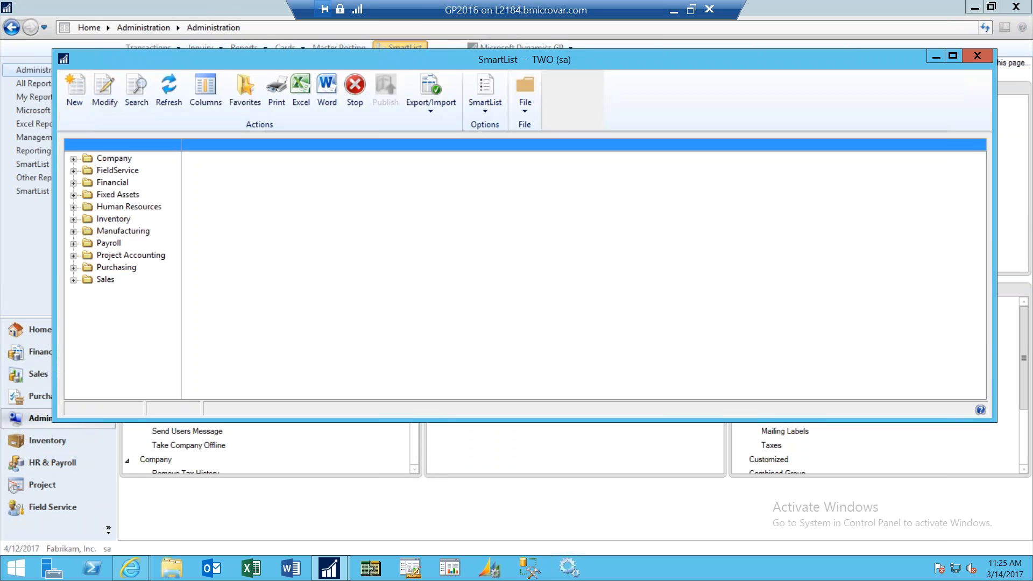
left_click_drag(405, 59, 401, 88)
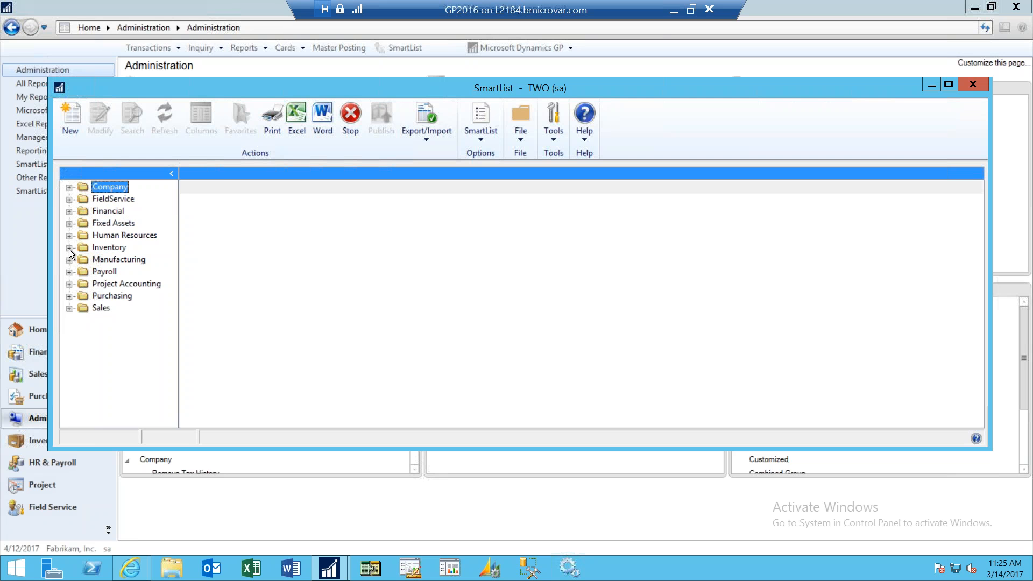
left_click(69, 212)
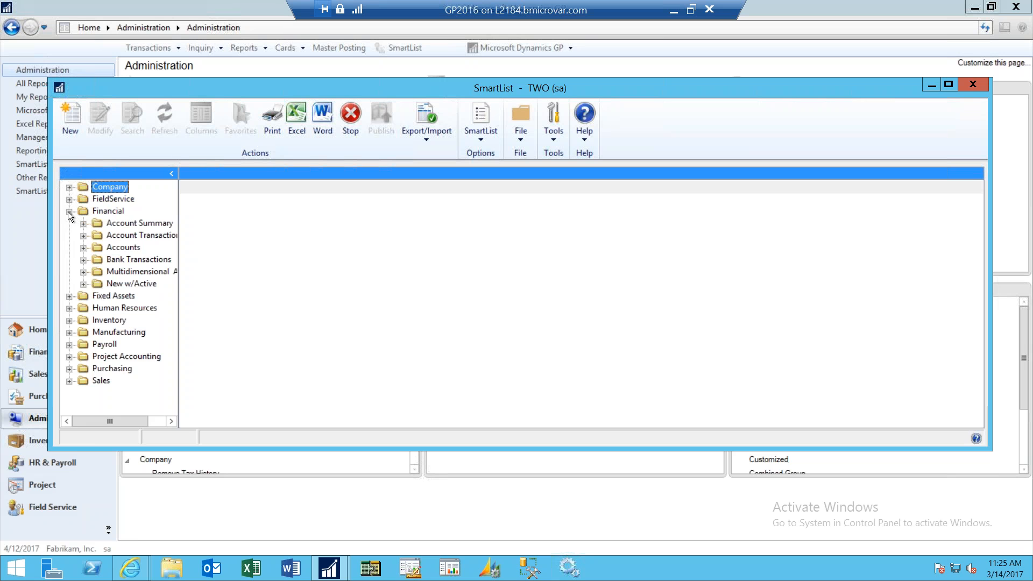
left_click(82, 249)
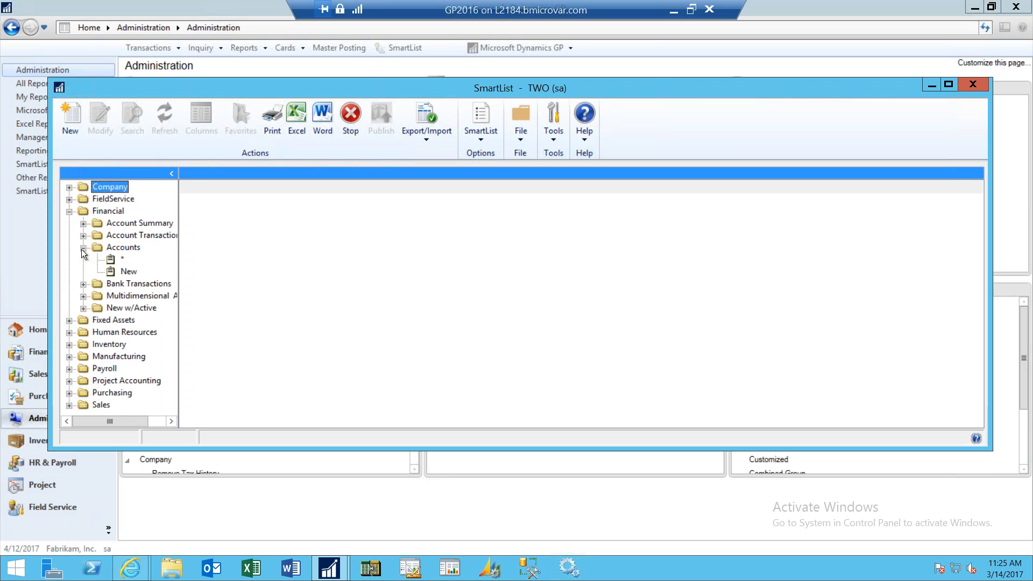
left_click(129, 271)
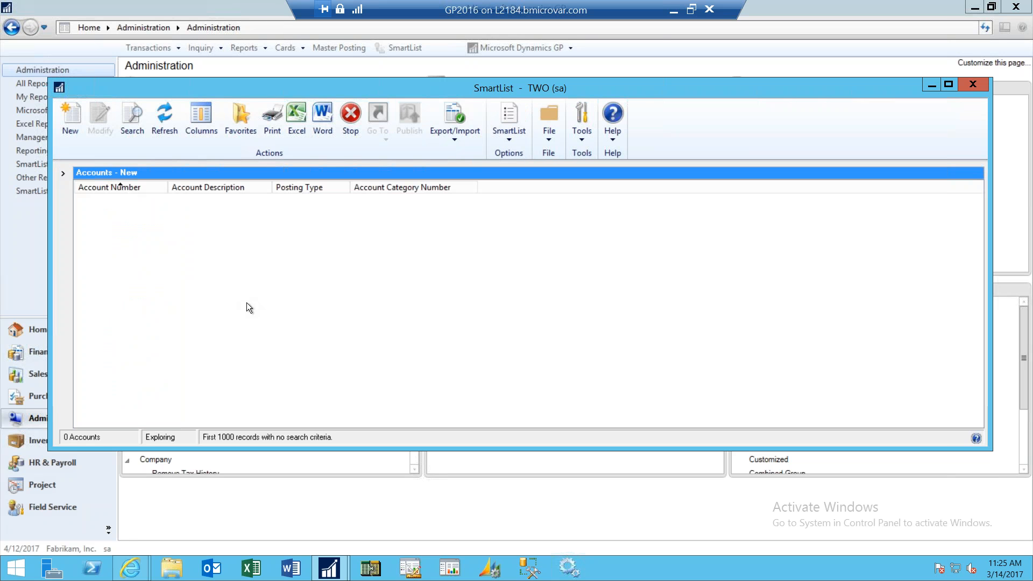
- Export the Accounts - New list to Excel, dismiss the Office activation wizard, and close the exported workbook
left_click(297, 127)
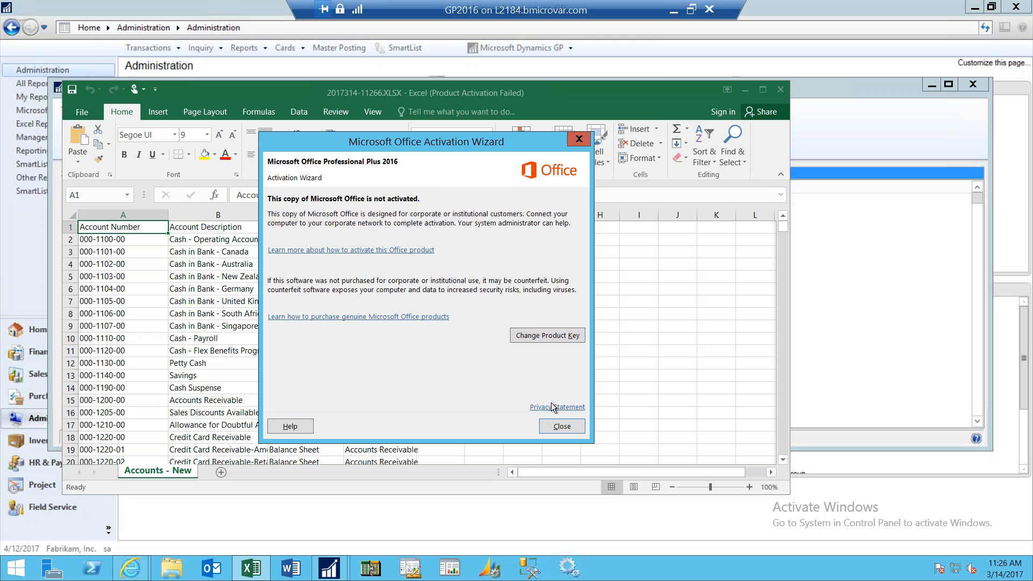
left_click(562, 426)
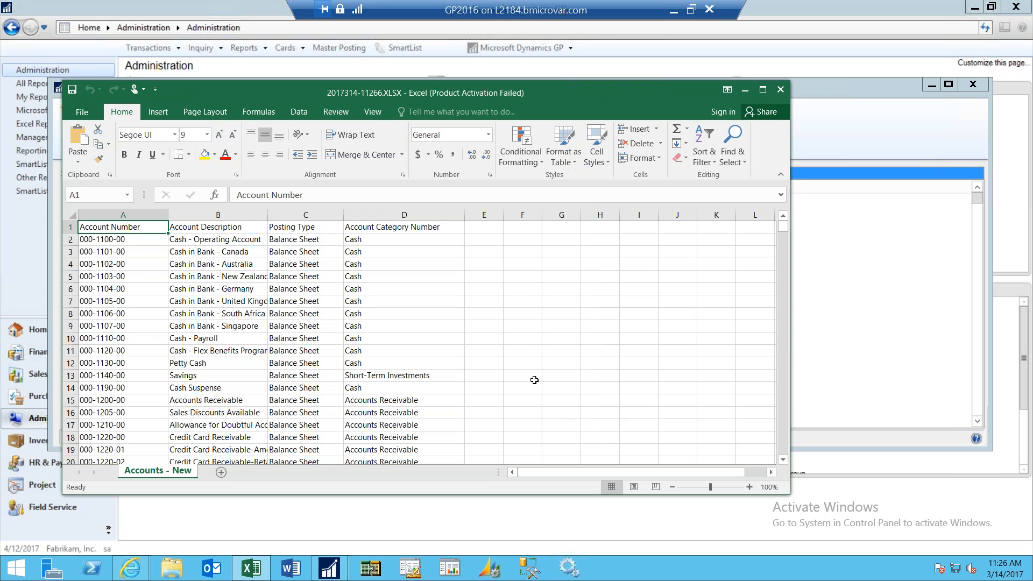
left_click(781, 89)
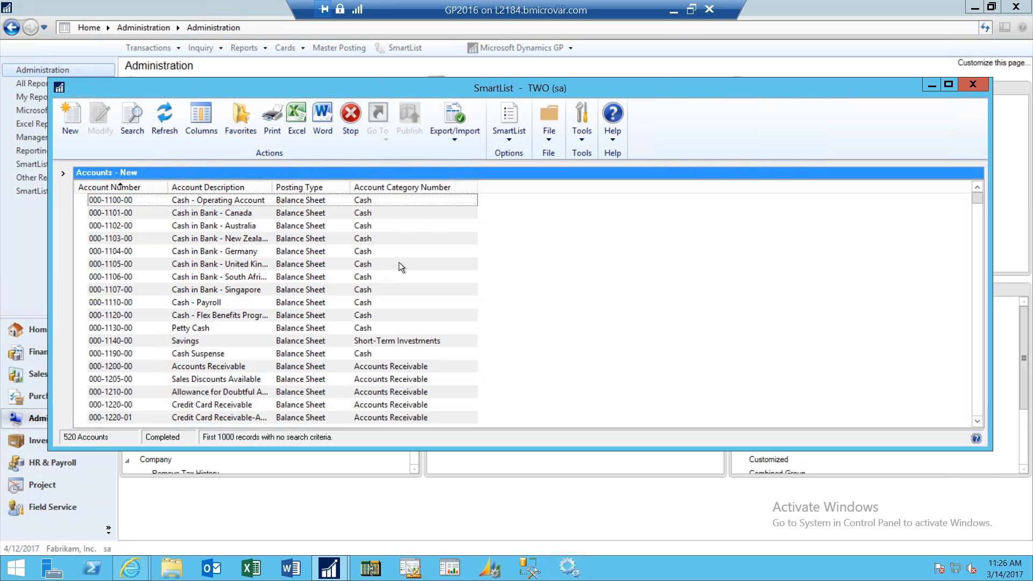
- Show the list's Export and Import options, dismiss them, and select the Cash - Operating Account record
left_click(457, 136)
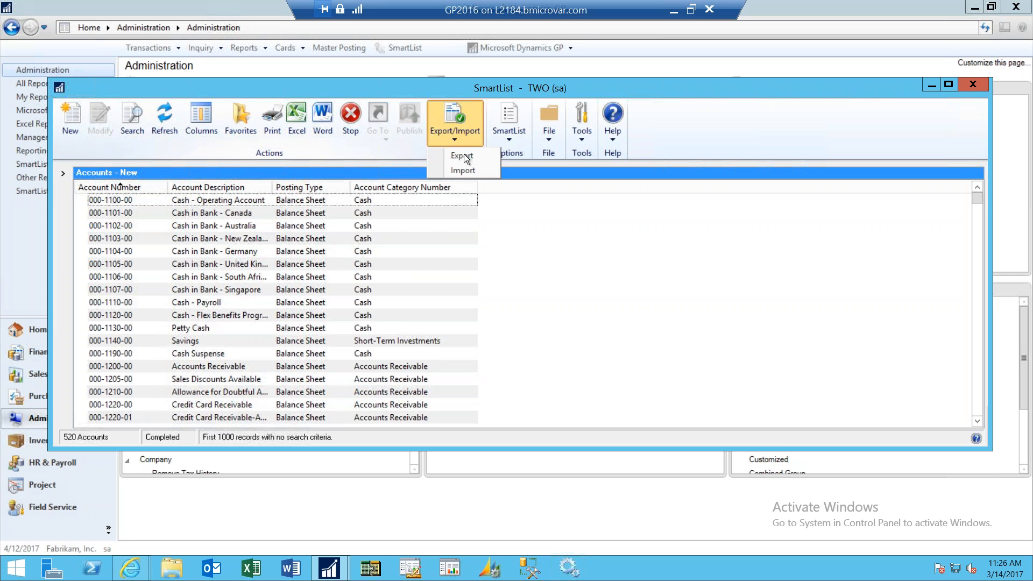
left_click(604, 280)
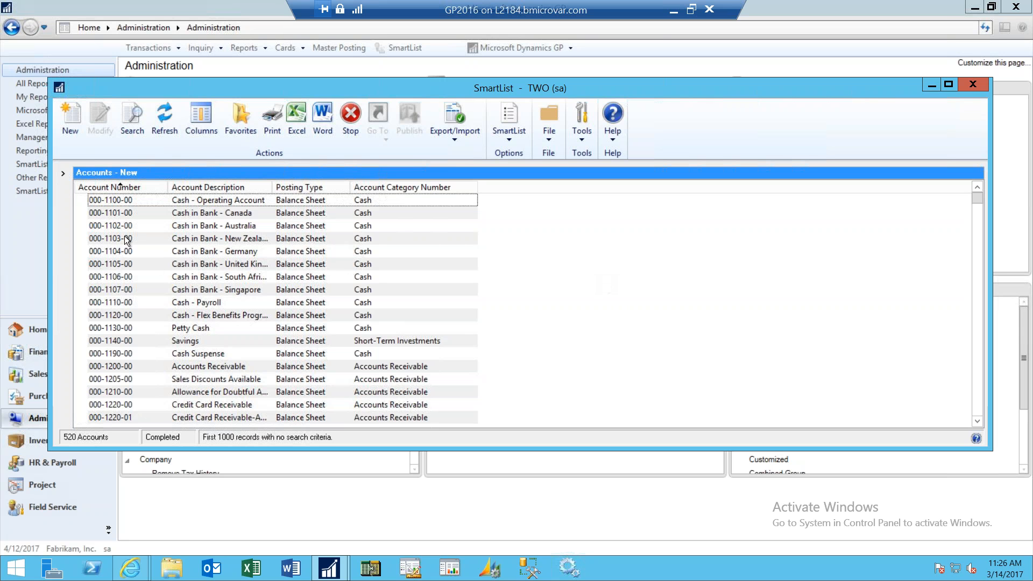
left_click(136, 201)
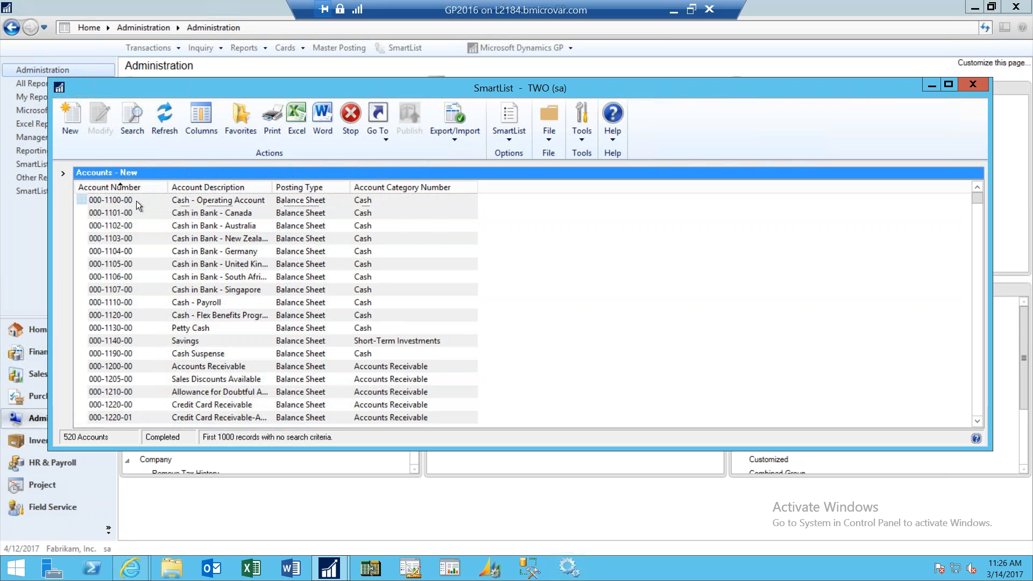
- Show the SmartList category tree and start a new list based on the Financial Accounts list in SmartList Designer
left_click(63, 173)
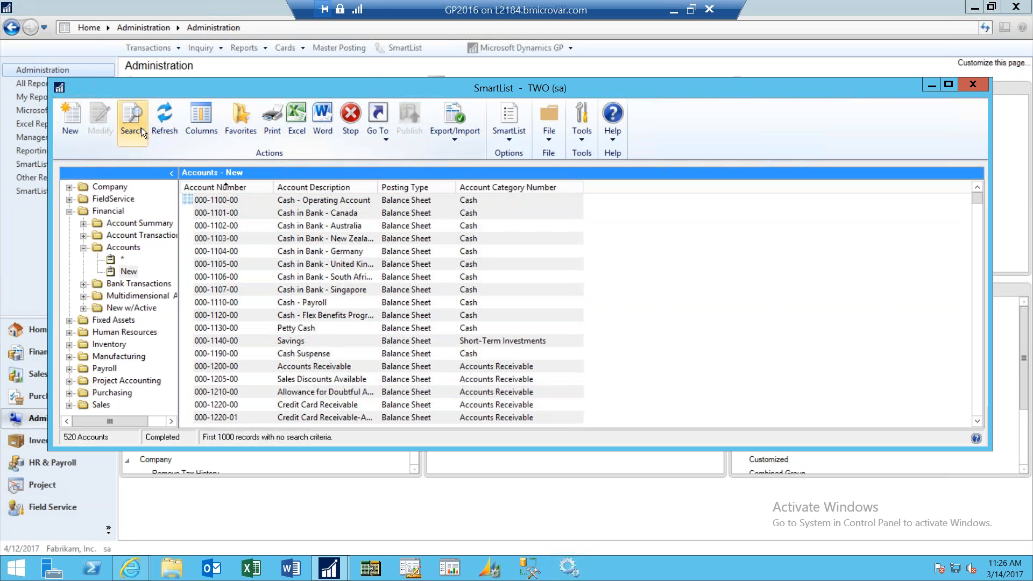
left_click(122, 247)
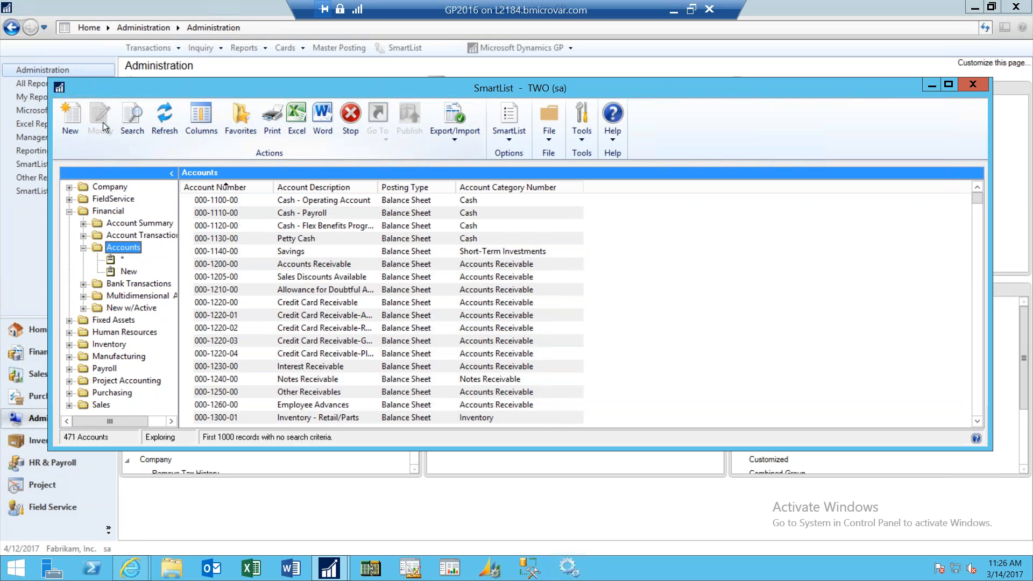
left_click(113, 210)
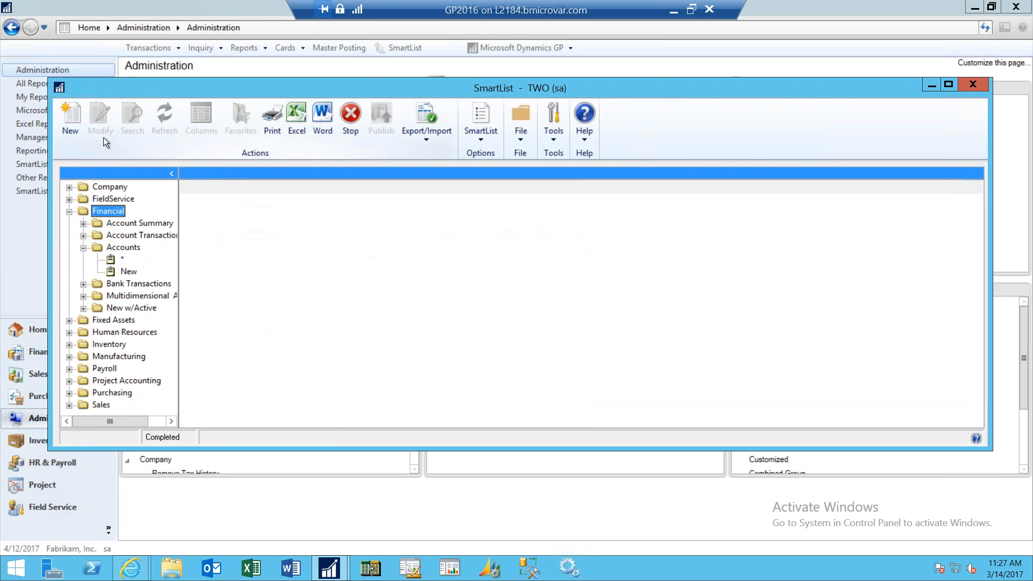
left_click(121, 245)
left_click(72, 125)
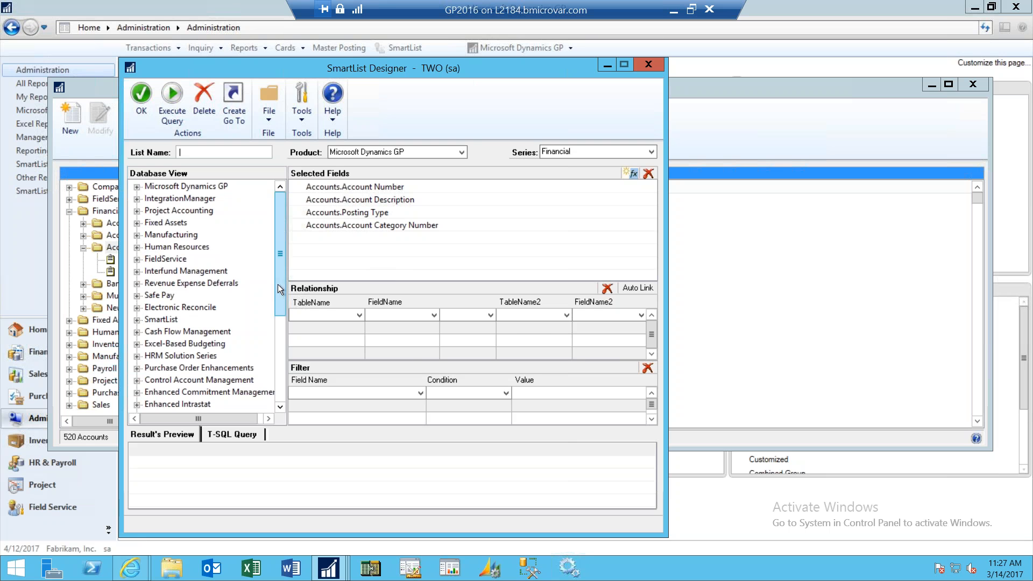
- Browse the Company views under Views in the Database View, and close SmartList Designer and SmartList
left_click_drag(278, 296, 274, 251)
left_click_drag(280, 246, 273, 337)
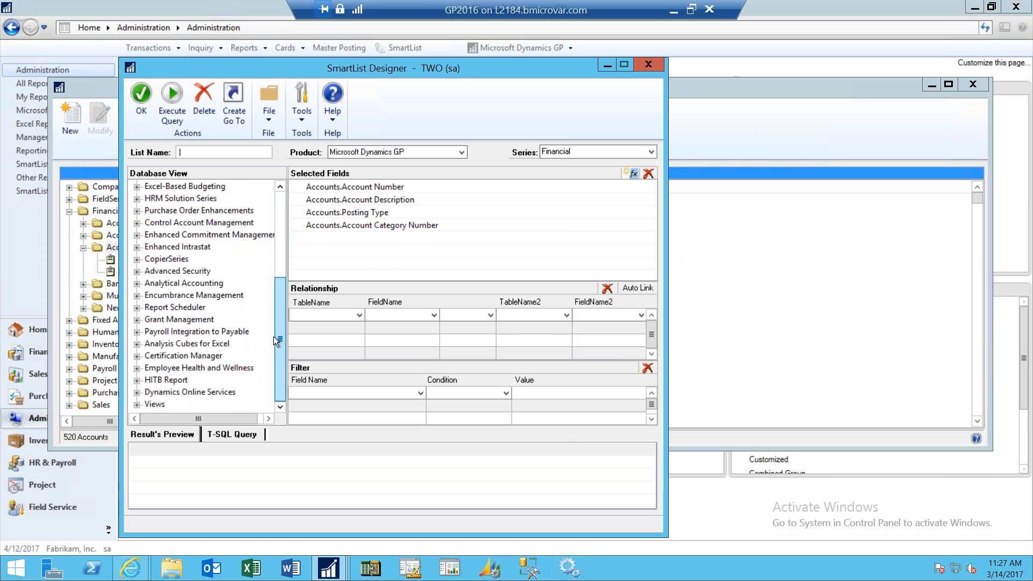
left_click(135, 405)
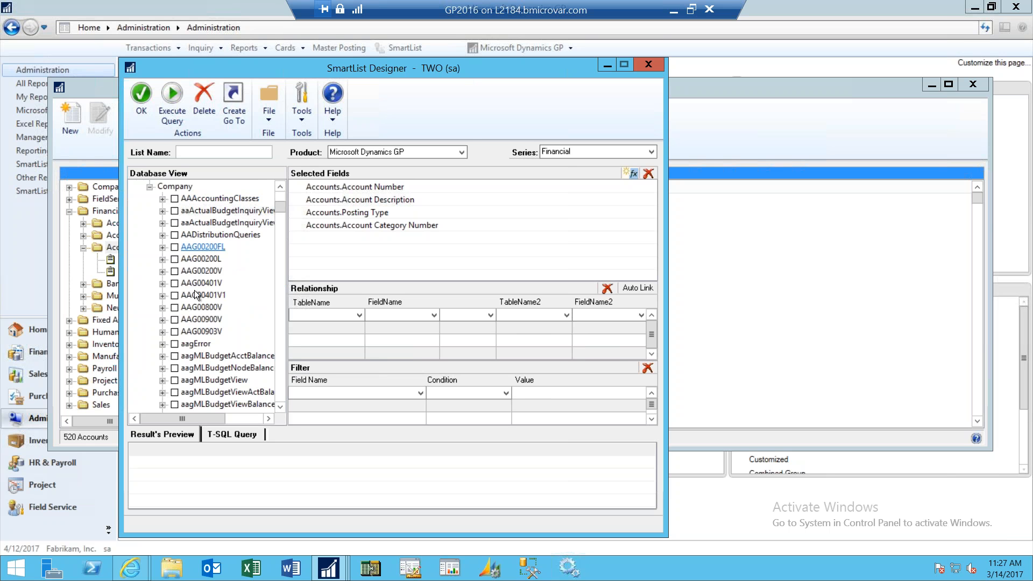
left_click(280, 387)
left_click(282, 388)
left_click(282, 389)
left_click(283, 388)
left_click(283, 387)
left_click(283, 386)
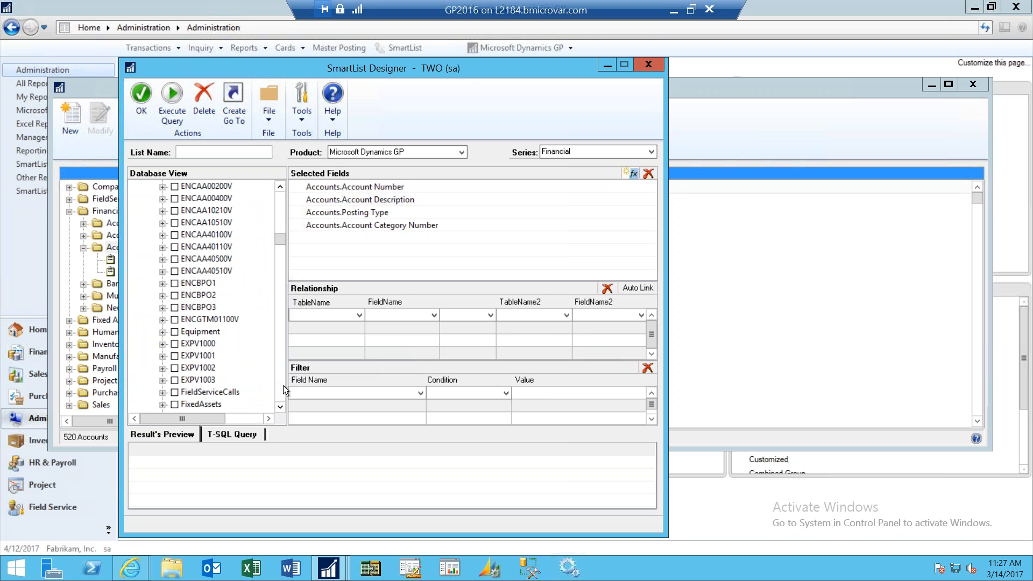
left_click(283, 385)
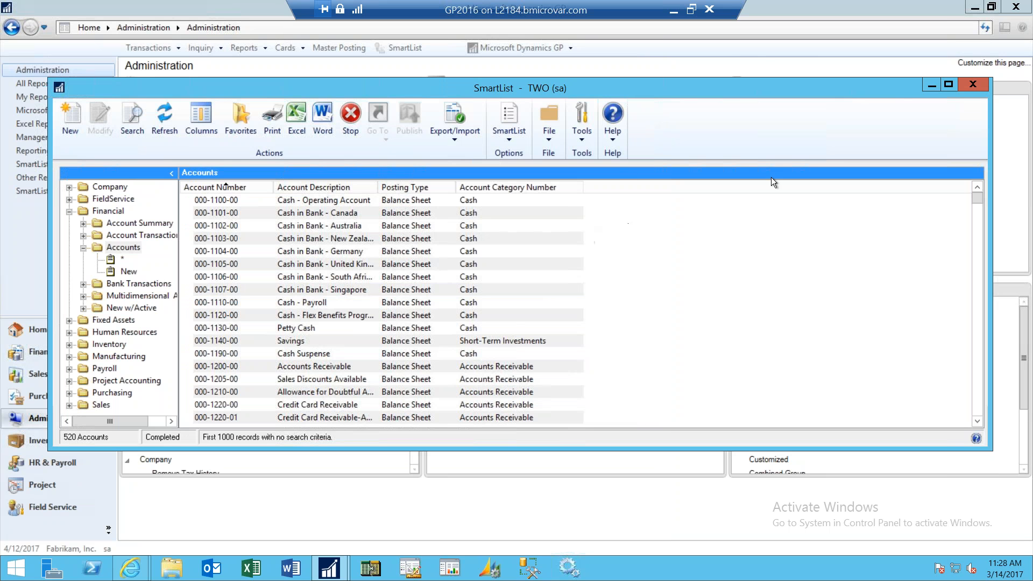
left_click(967, 83)
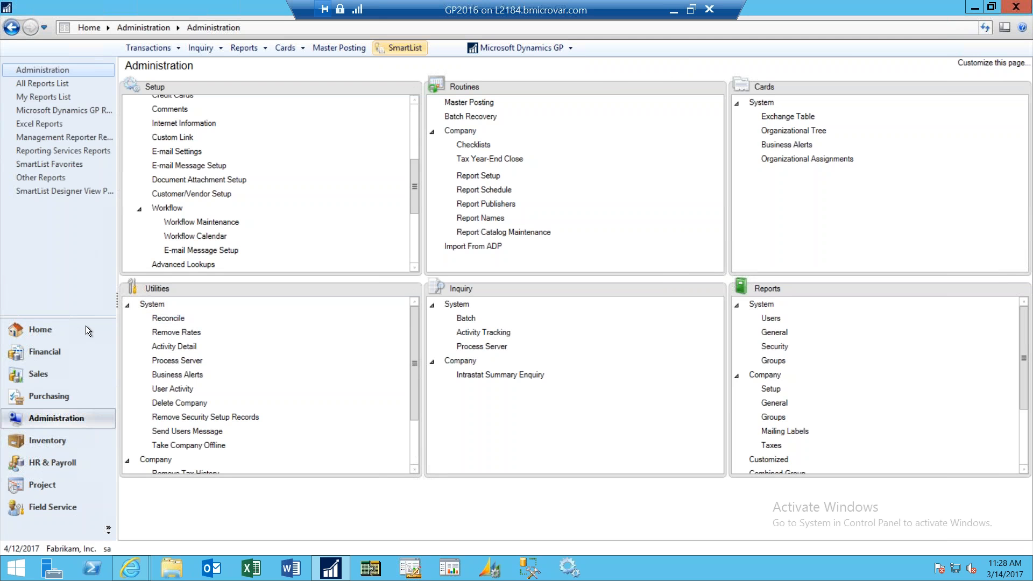
- Open the Fixed Assets General card from Financial, display the first asset, and review its available purchases without choosing one
left_click(59, 353)
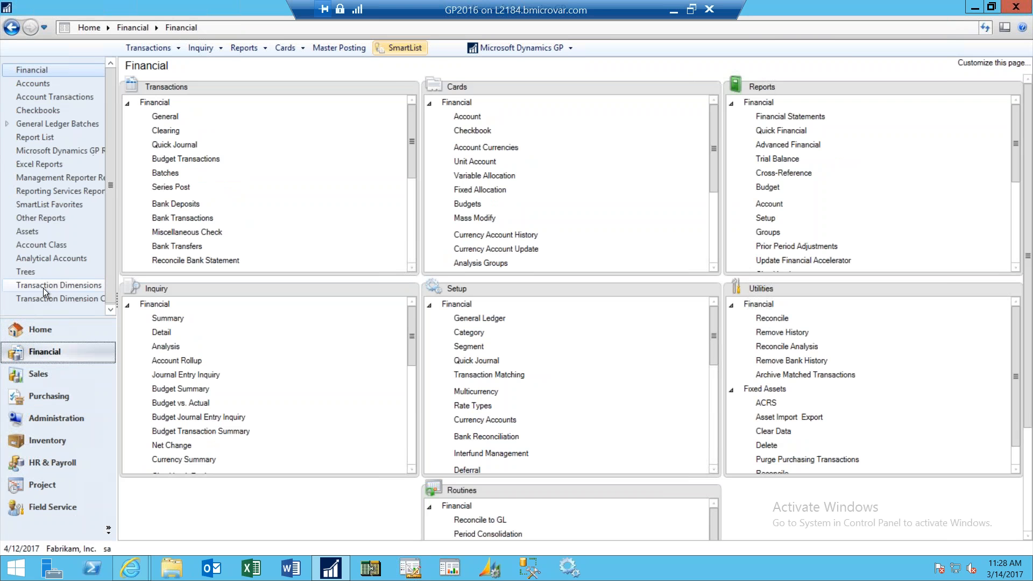
left_click(429, 103)
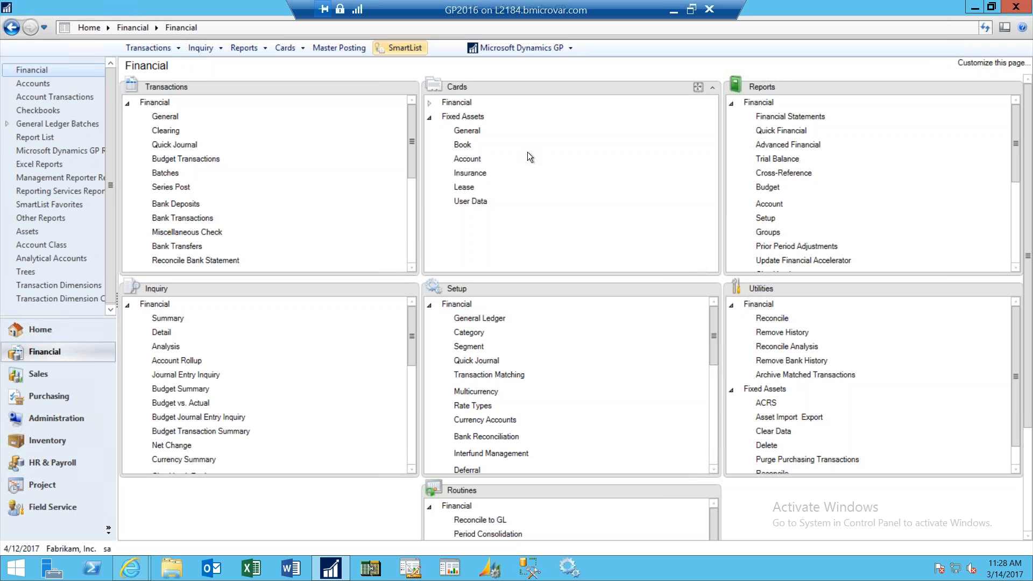
left_click(479, 131)
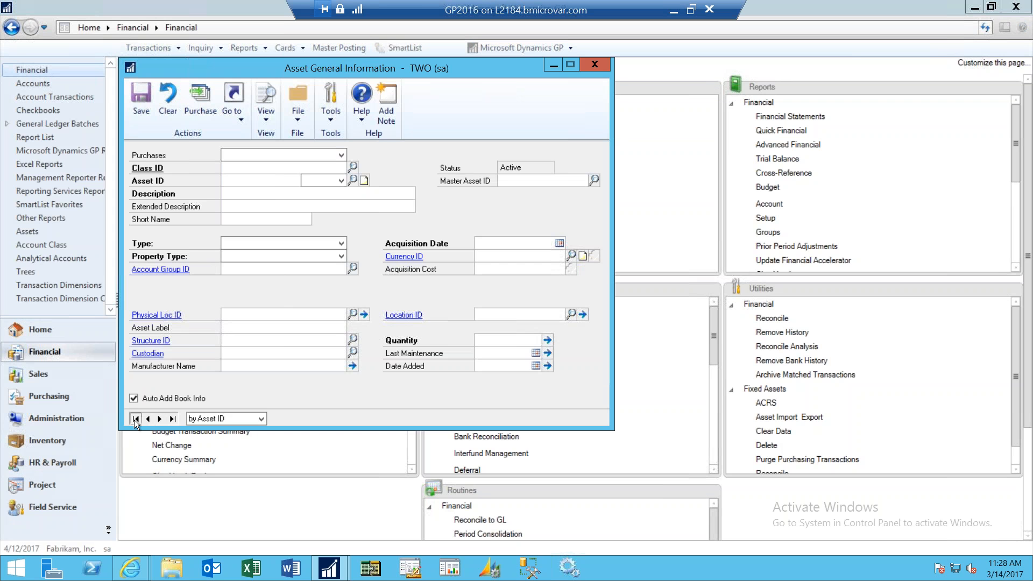
left_click(136, 419)
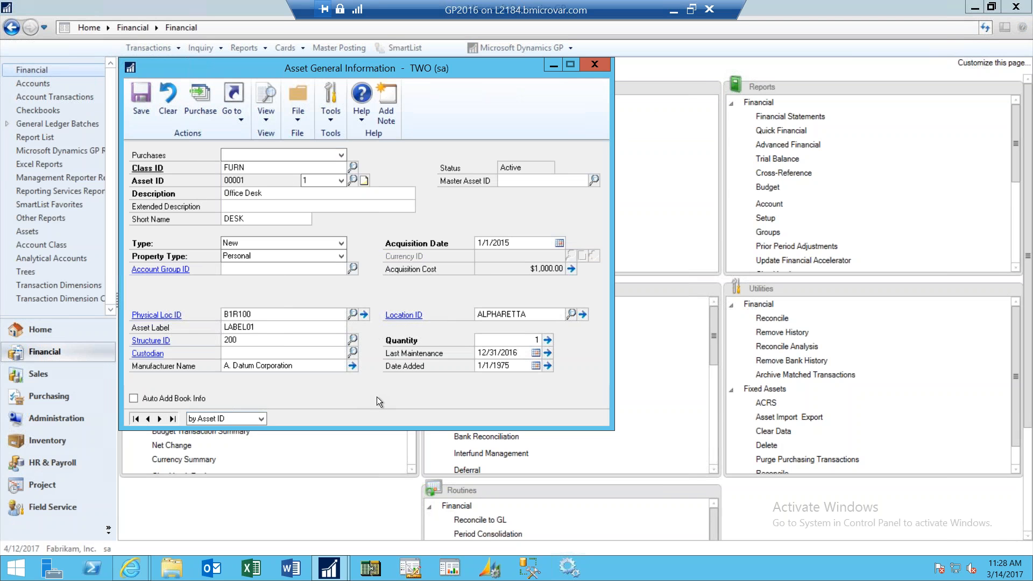
left_click(340, 154)
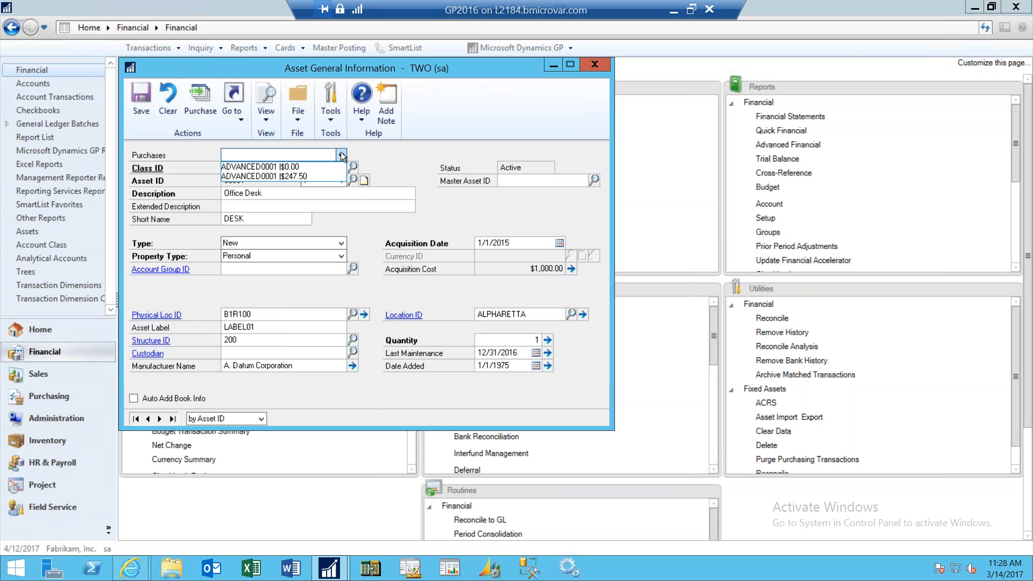
left_click(369, 151)
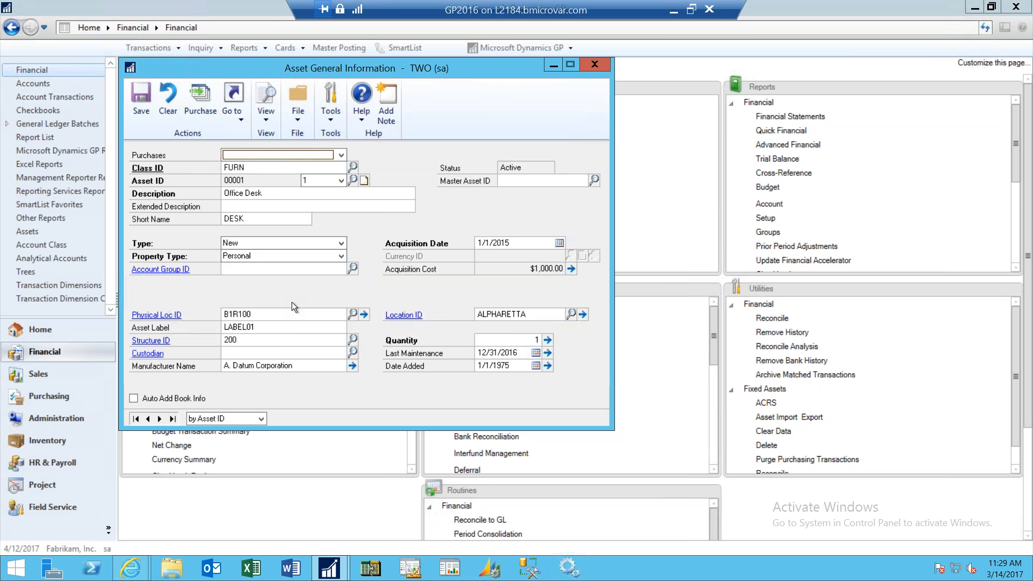
- Go to the Office Desk asset's Asset Book and display its INTERNAL book
left_click(238, 111)
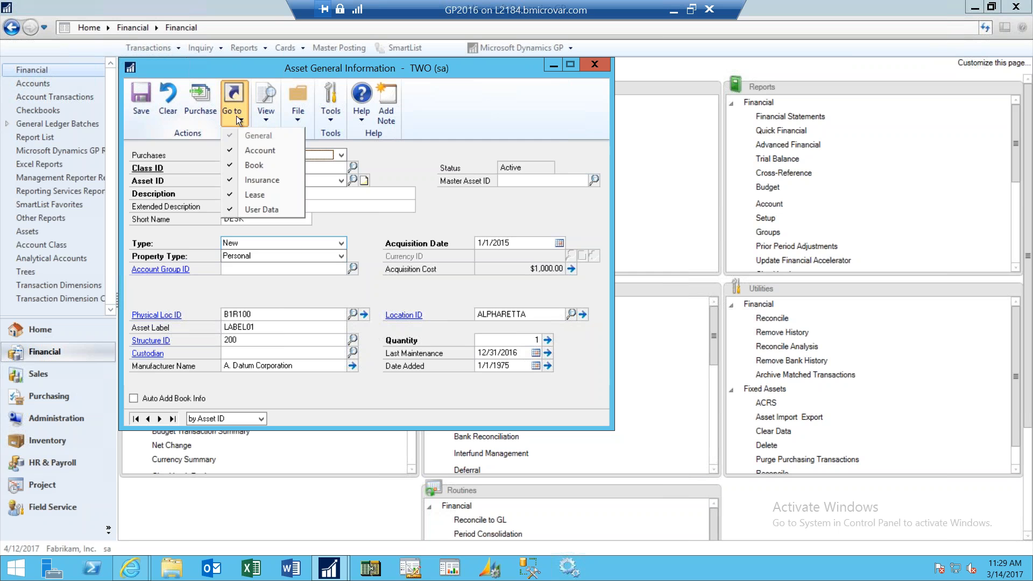
left_click(244, 170)
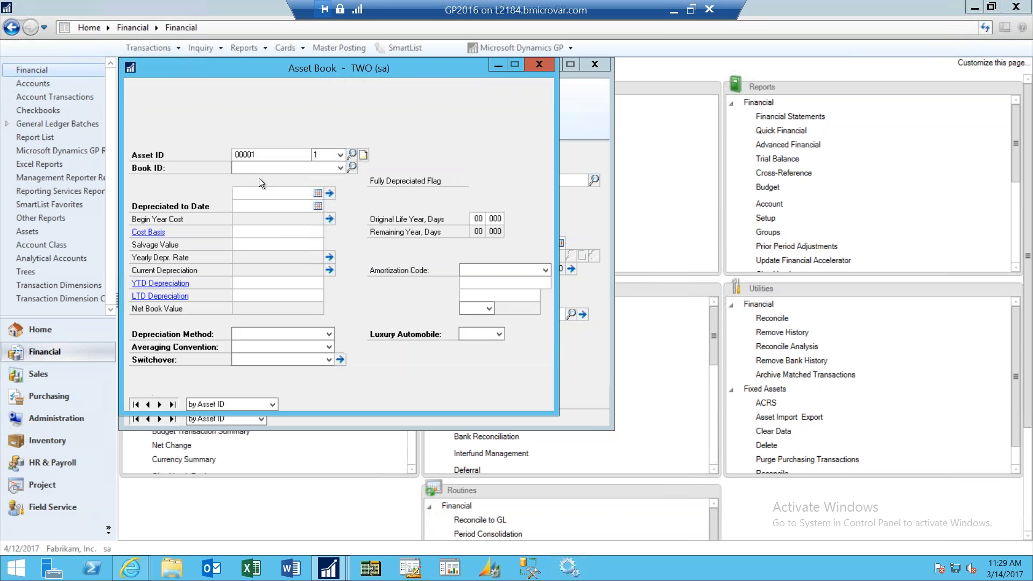
left_click(342, 167)
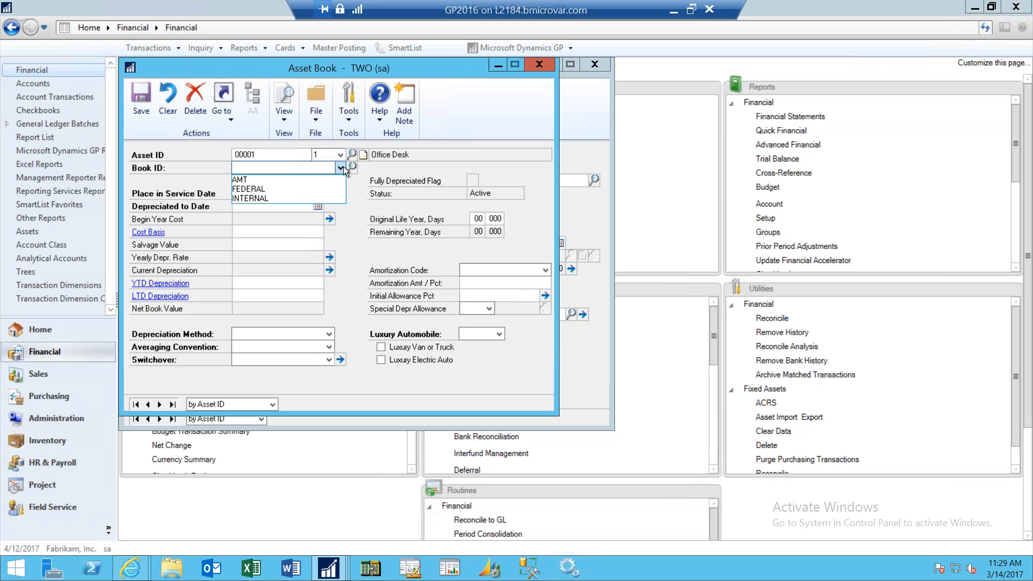
left_click(279, 198)
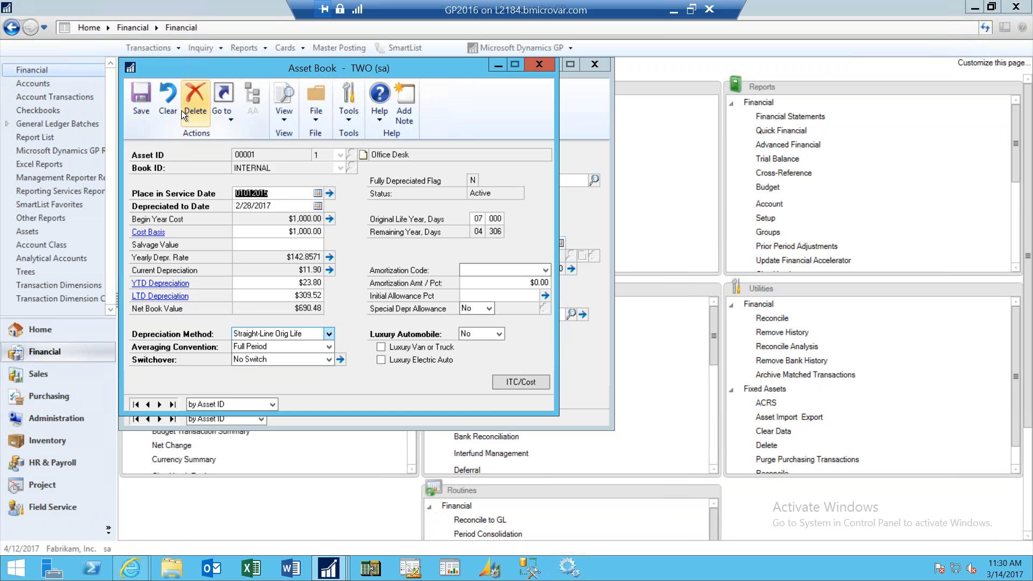
- Clear the Asset Book window and display the Office Desk's AMT book
left_click(168, 112)
left_click(341, 167)
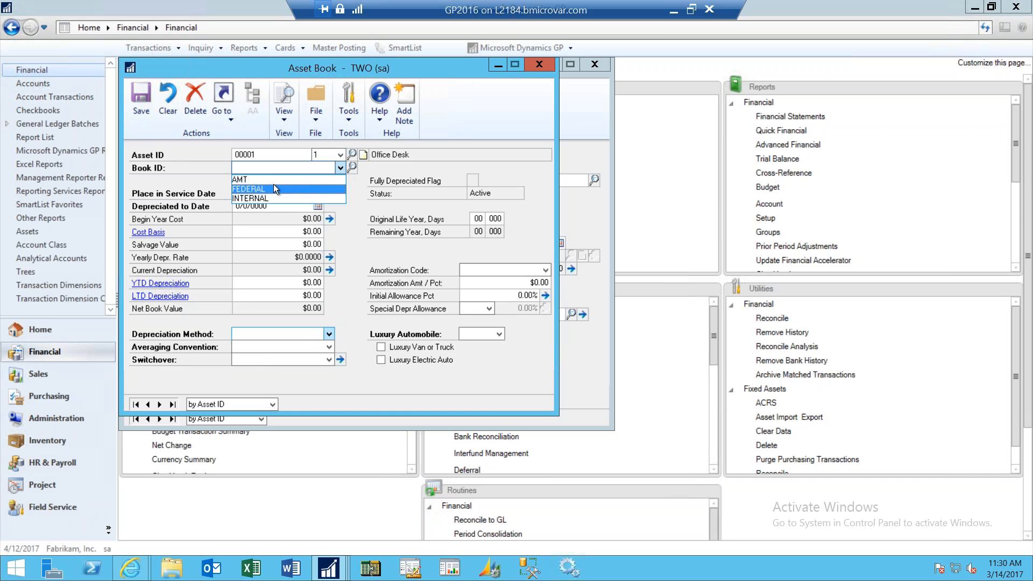
left_click(267, 179)
key("Tab")
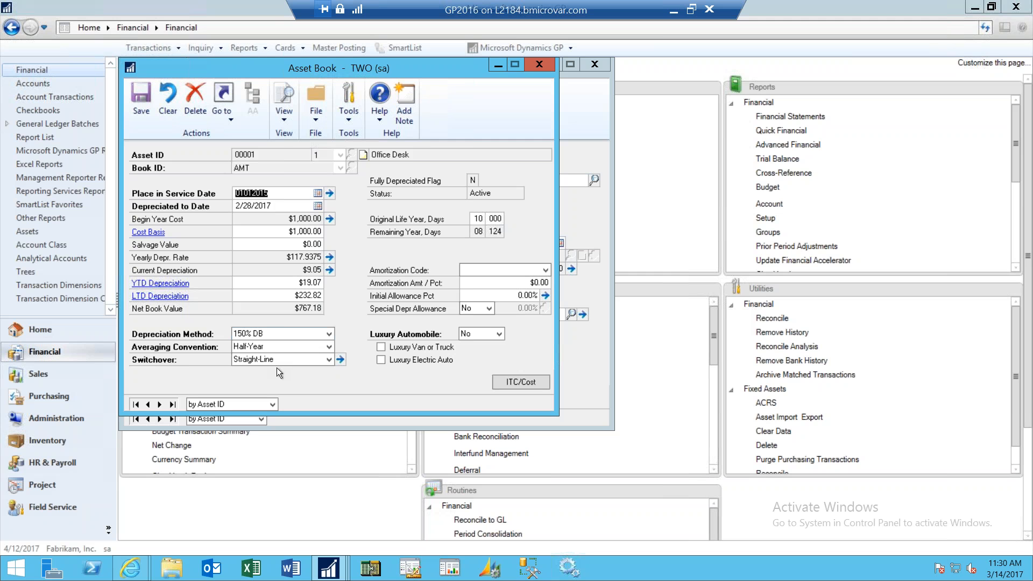
- Clear the AMT record, display the Office Desk's FEDERAL book, and close the Asset Book and Asset General Information windows
left_click(166, 105)
left_click(340, 168)
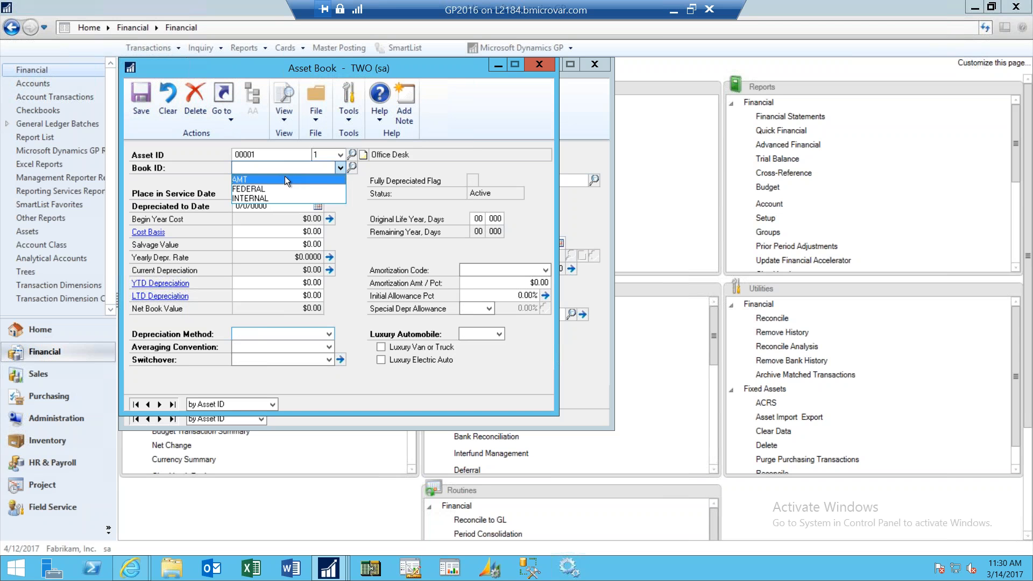
left_click(270, 189)
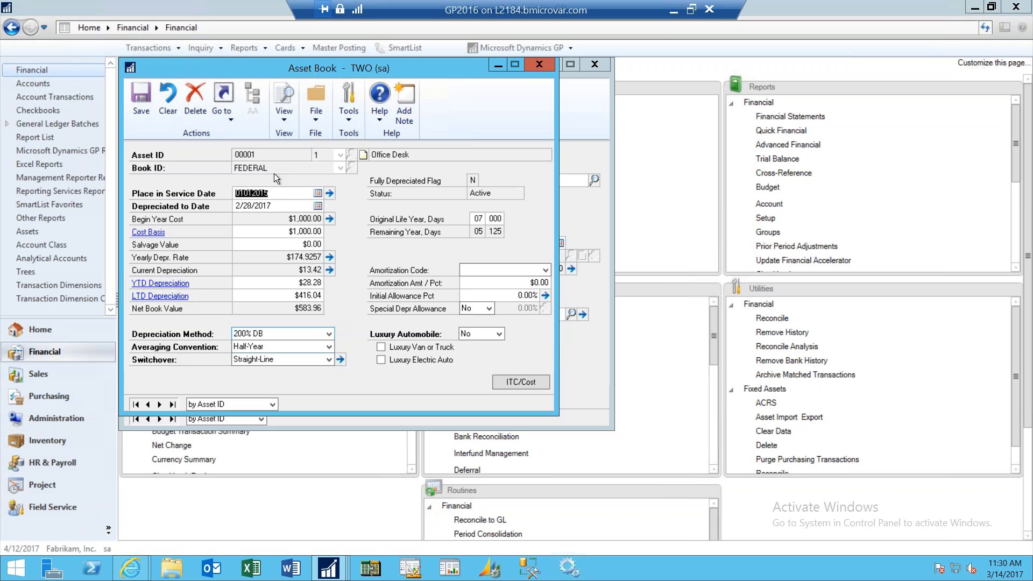
left_click(534, 68)
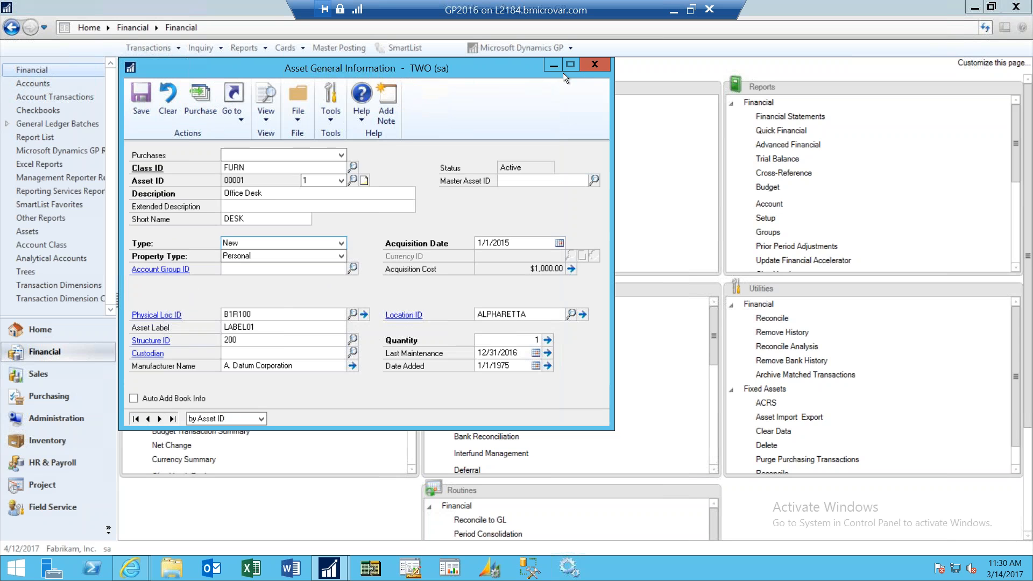
left_click(589, 65)
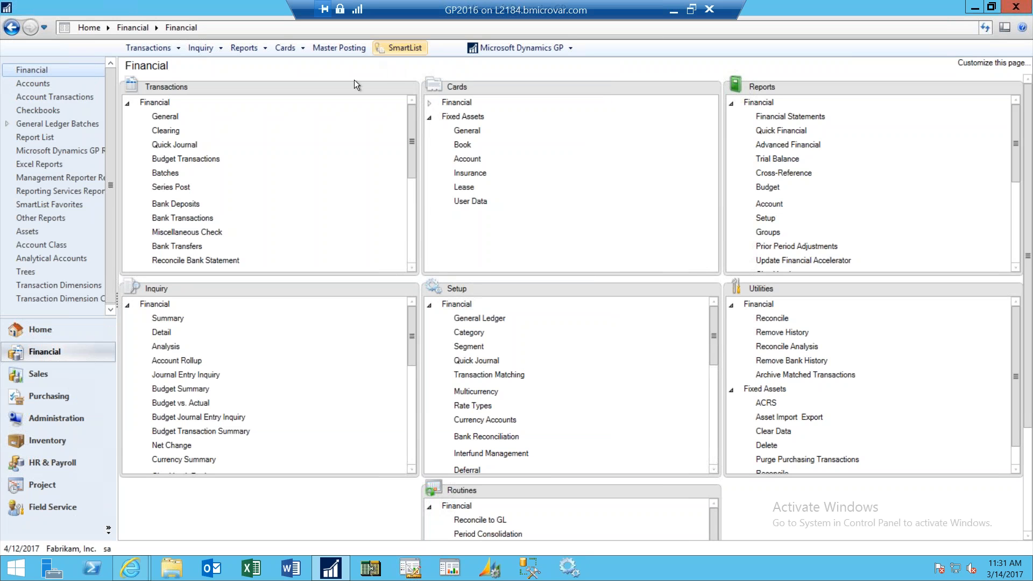
- Open Purchase Order Entry from Purchasing, look up the CIRCUITD0001 vendor's purchase order, and advance to the next order
left_click(75, 396)
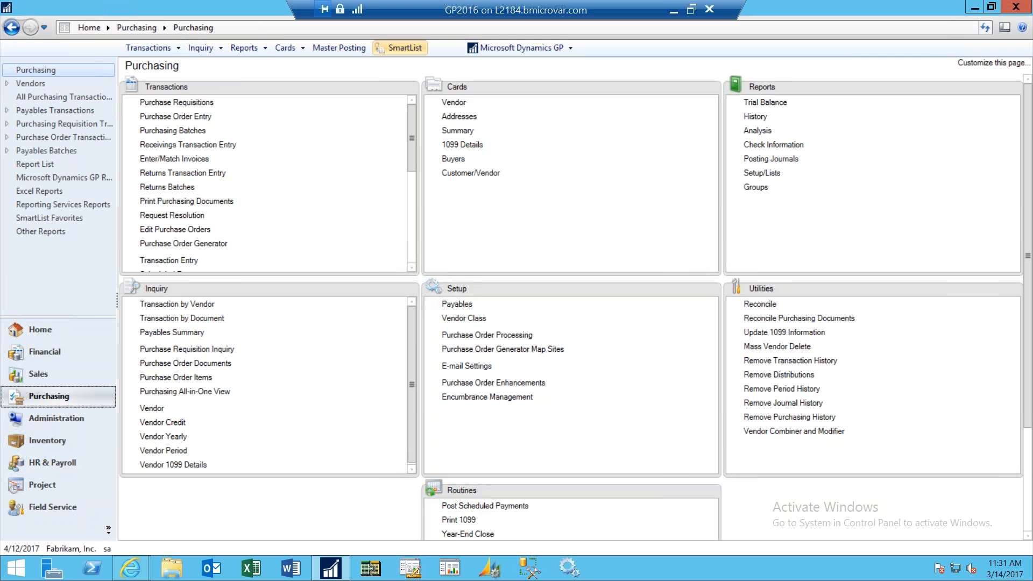
left_click(203, 118)
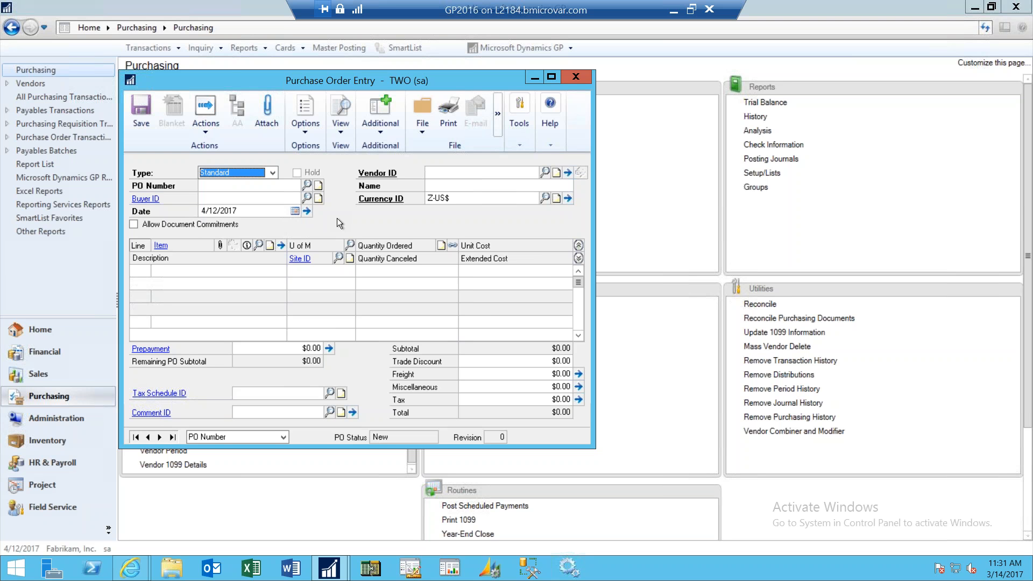
left_click(306, 184)
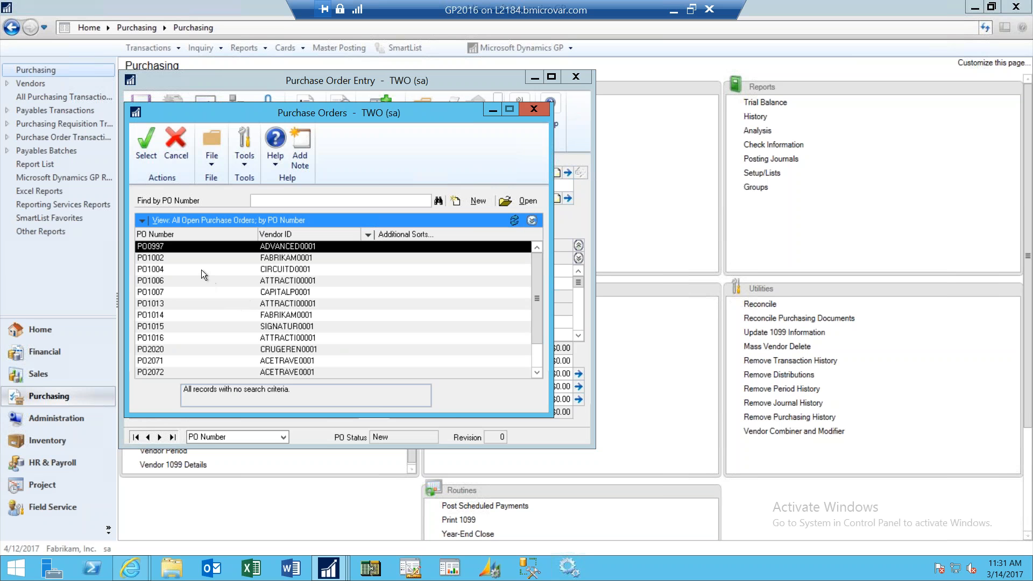
left_click(203, 270)
left_click(146, 159)
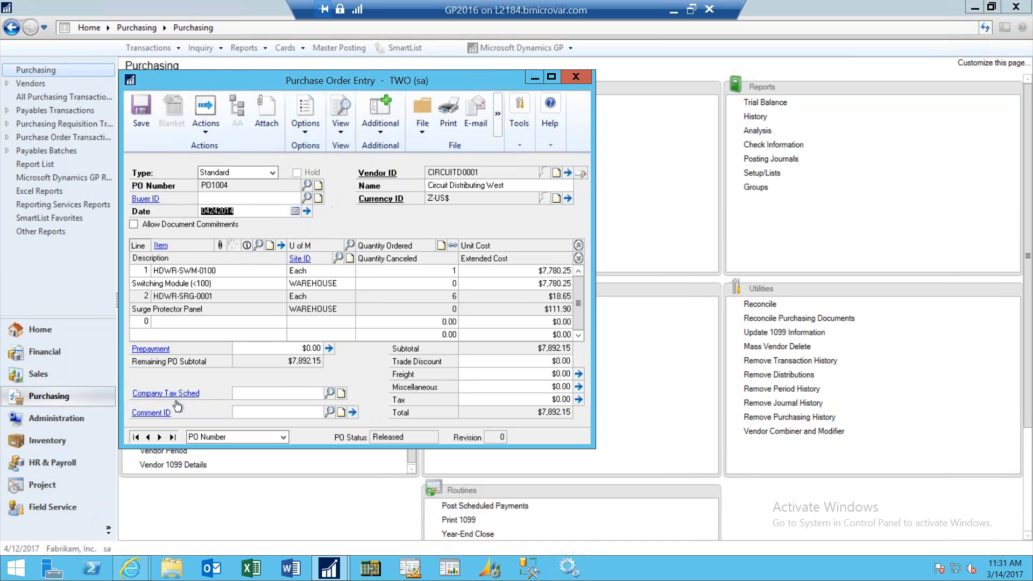
left_click(159, 437)
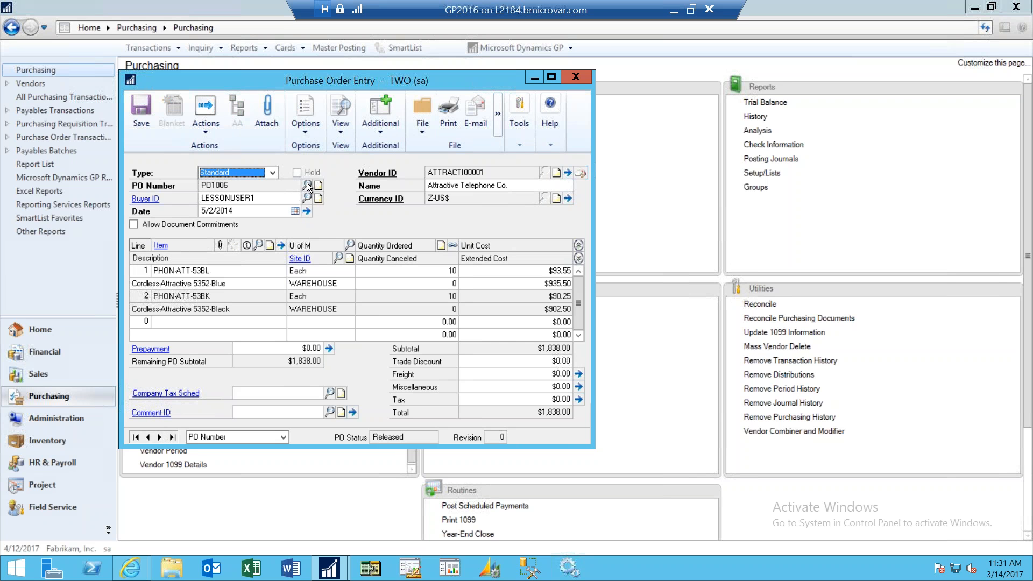
- Attach PR Accts(2).xlsx from the Desktop to the Attractive Telephone Co. purchase order
left_click(270, 117)
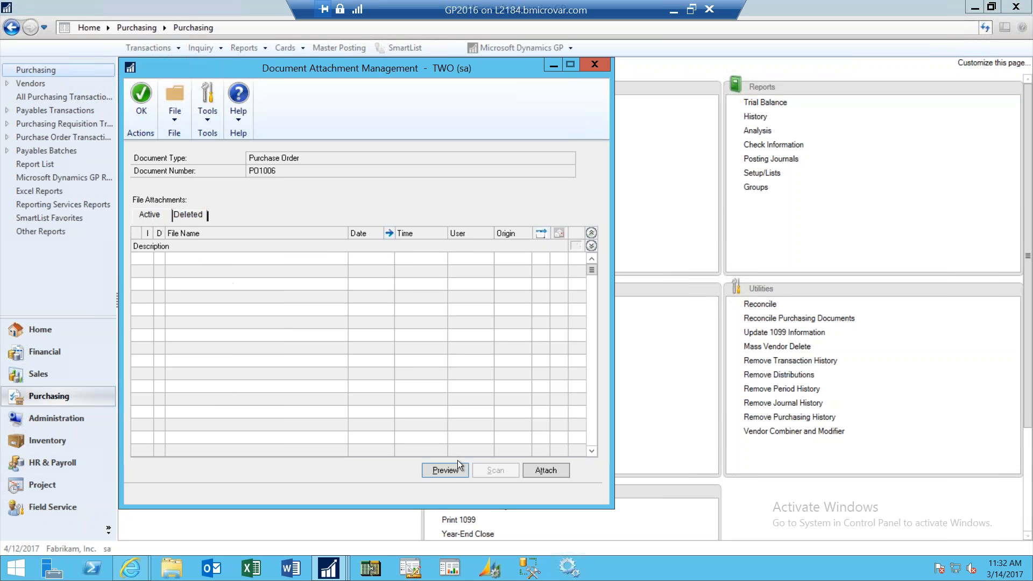
left_click(548, 472)
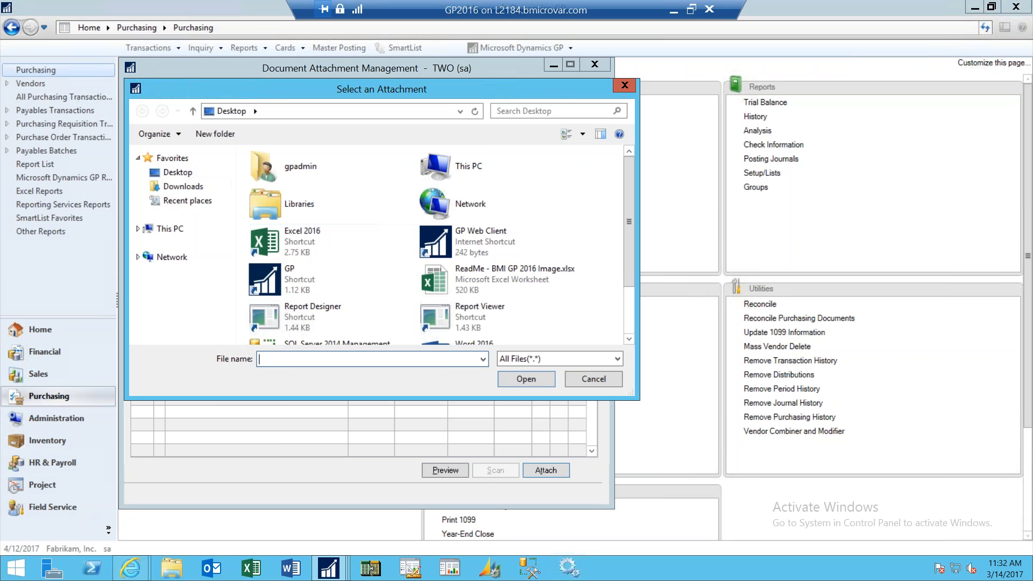
left_click(628, 328)
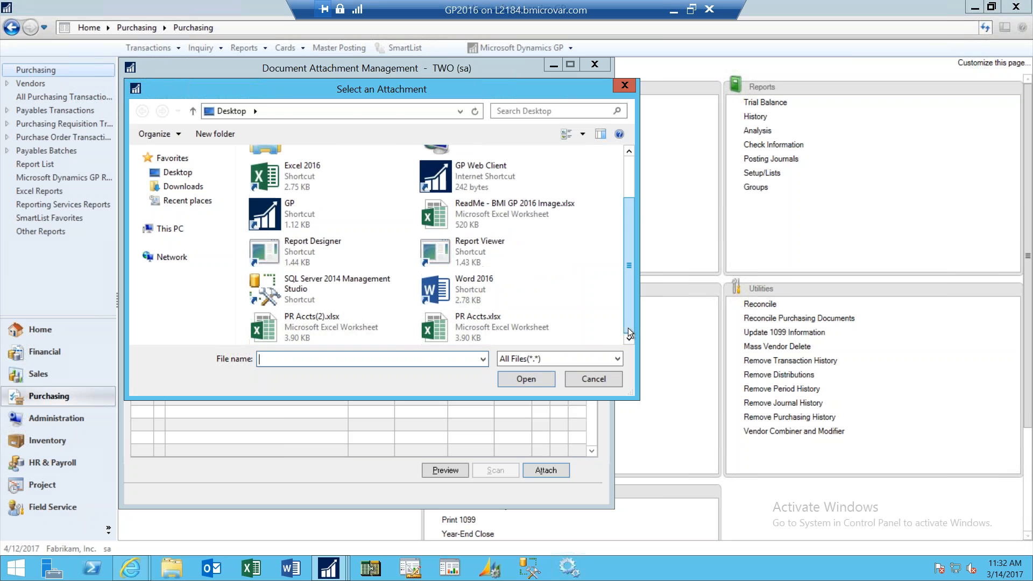
left_click(344, 329)
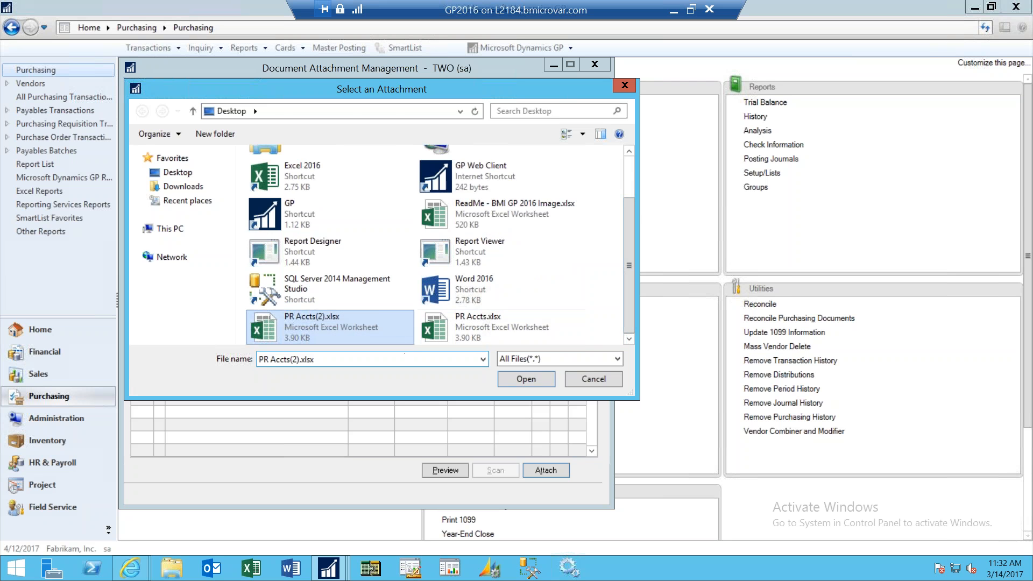
left_click(525, 379)
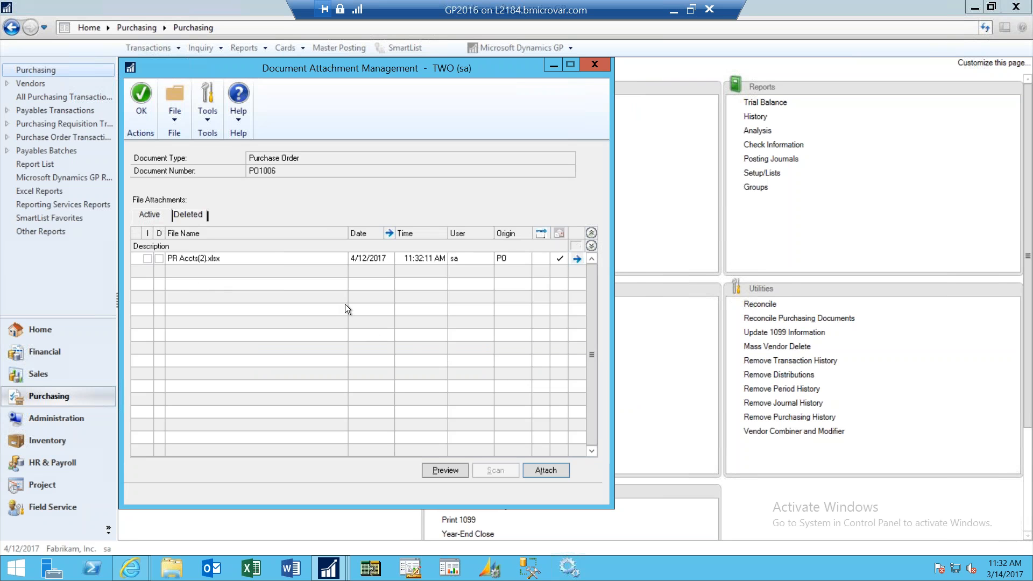
- Collapse the attachment rows, open the status history of PR Accts(2).xlsx, and close the inquiry
left_click(591, 247)
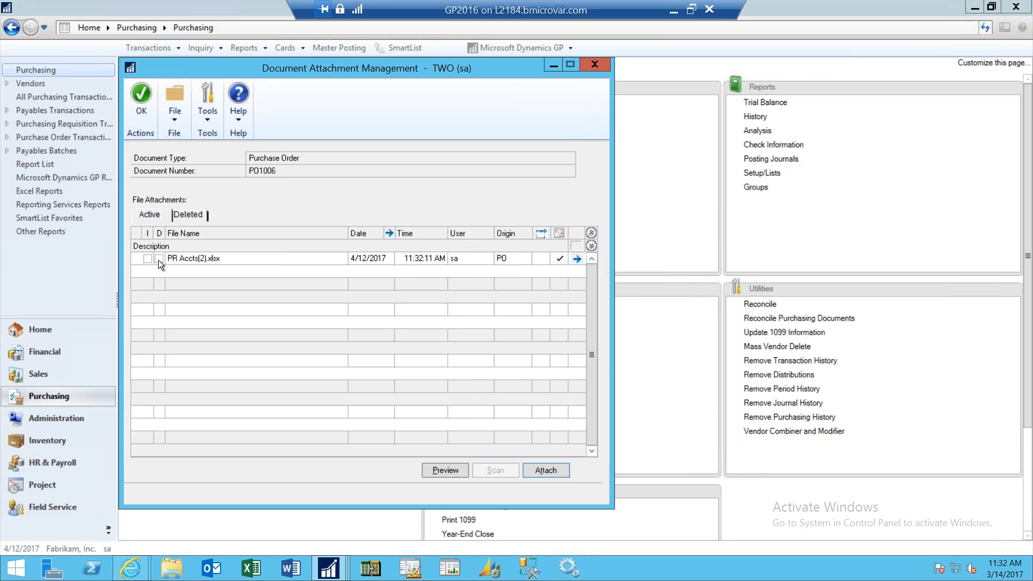
left_click(305, 258)
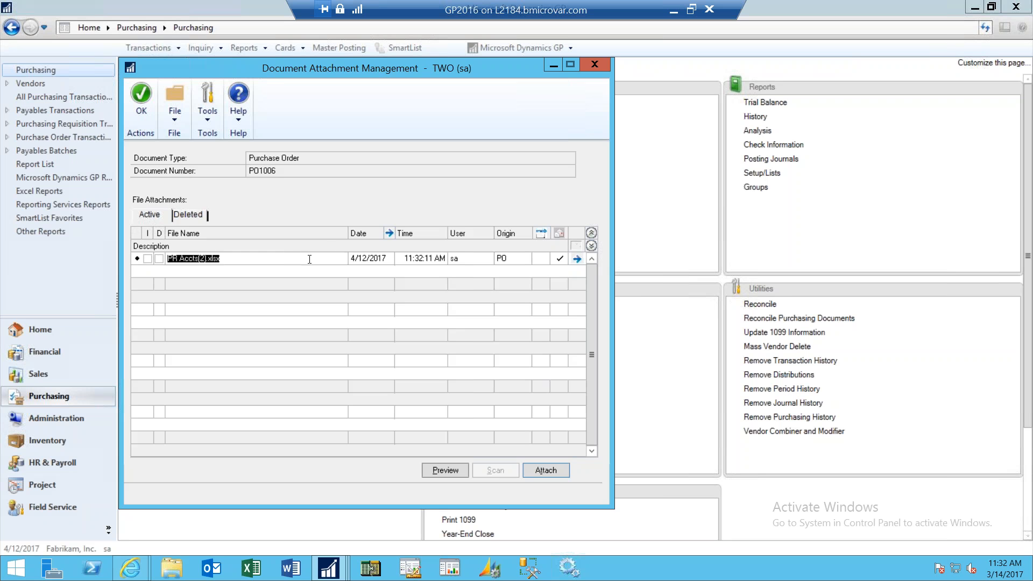
left_click(389, 233)
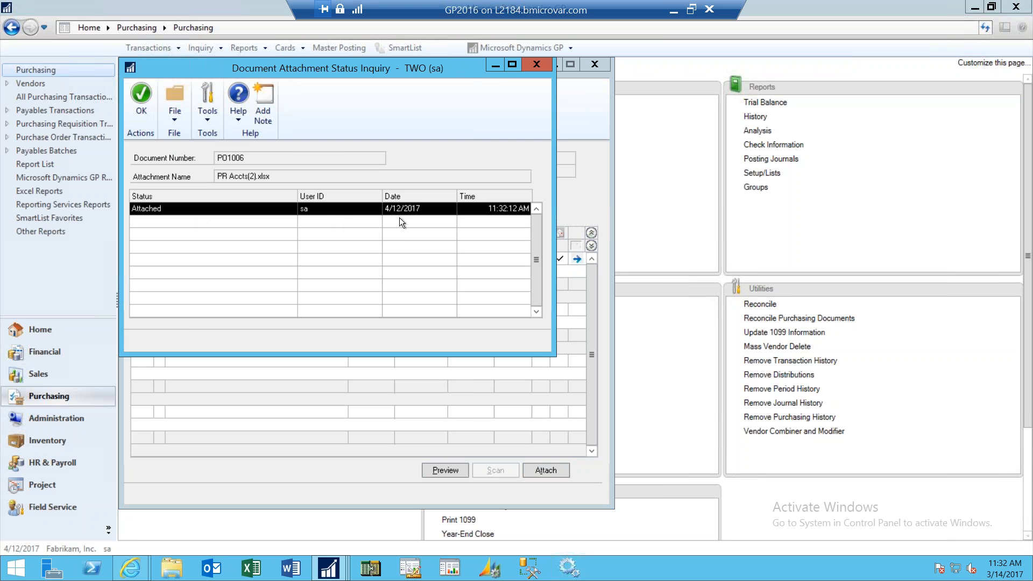
left_click(537, 66)
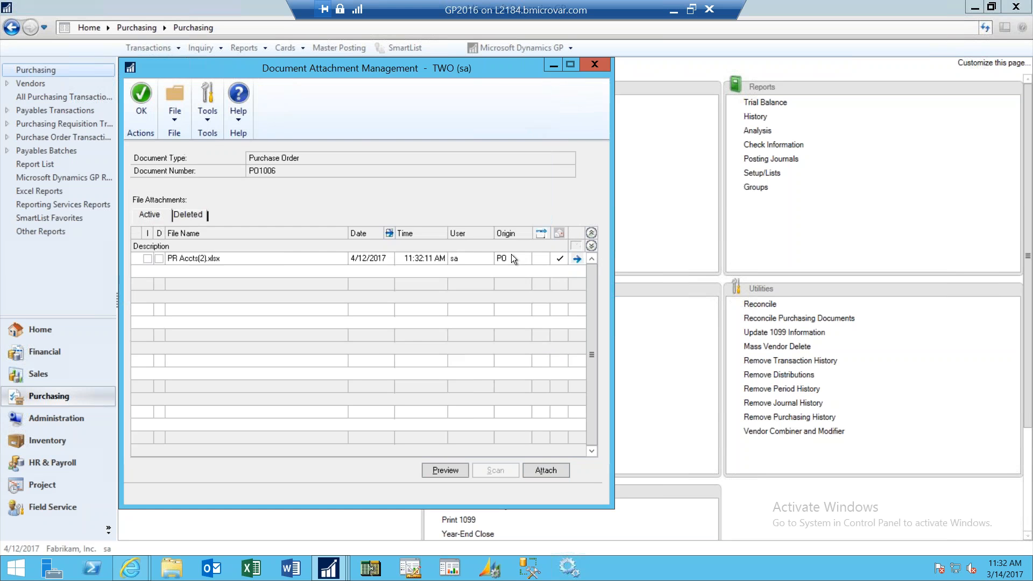
- Open the attachment properties of PR Accts(2).xlsx to examine its flow, attribute and e-mail options, and close them
left_click(542, 234)
left_click(577, 258)
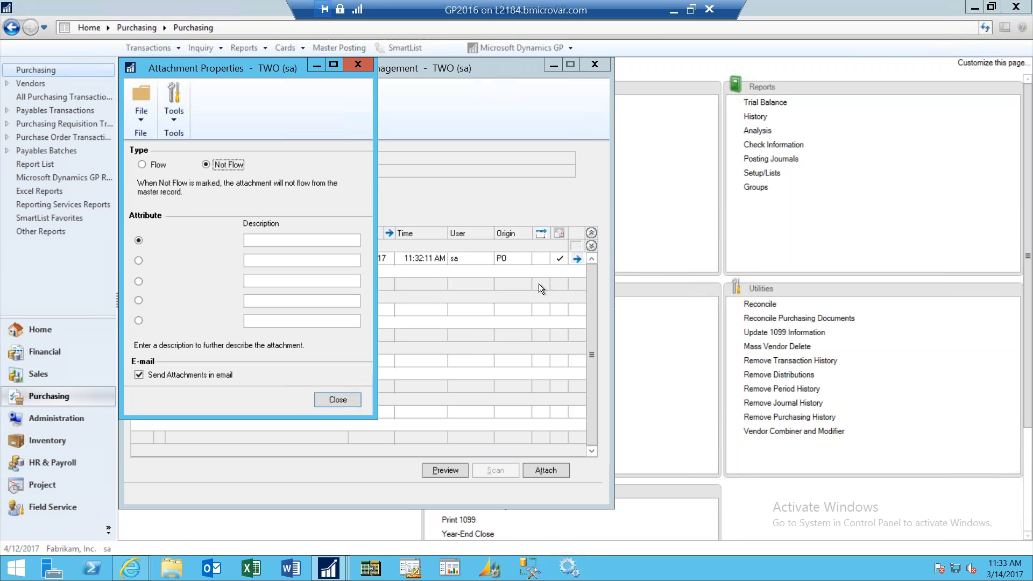
left_click(357, 66)
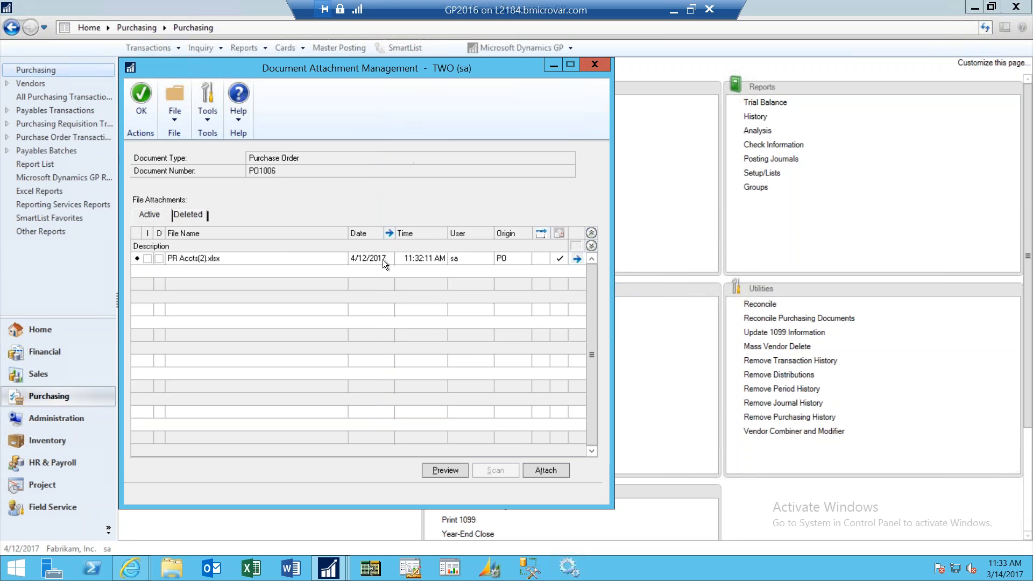
- Preview PR Accts(2).xlsx in Excel, dismiss the Office activation wizard, and close the workbook
left_click(333, 262)
left_click(458, 471)
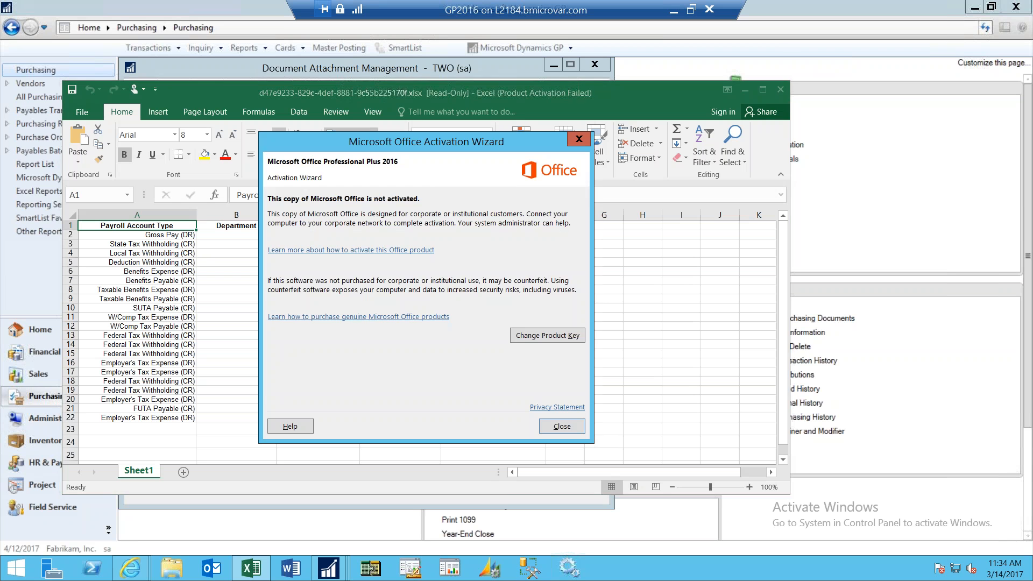
left_click(562, 427)
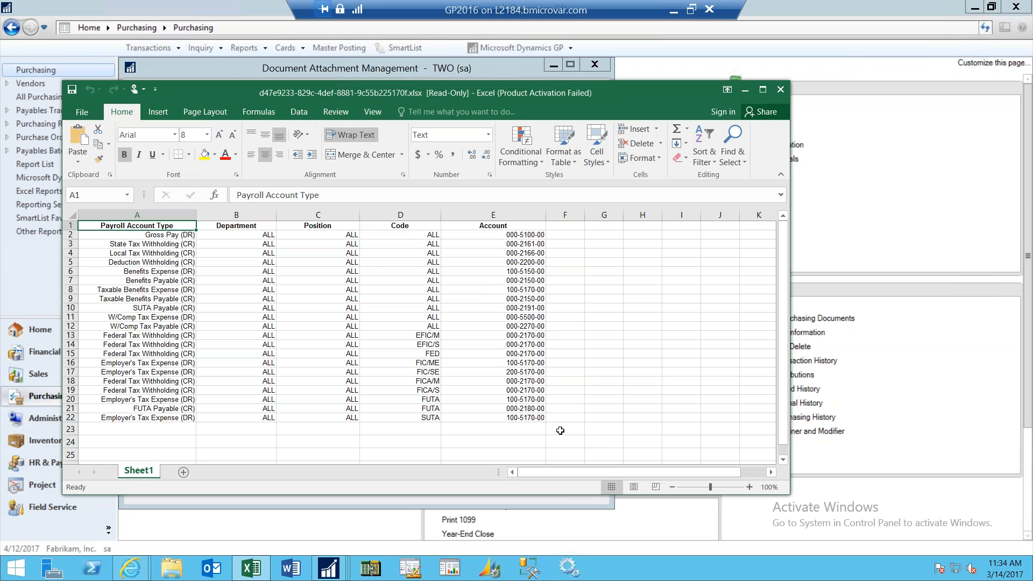
left_click(781, 89)
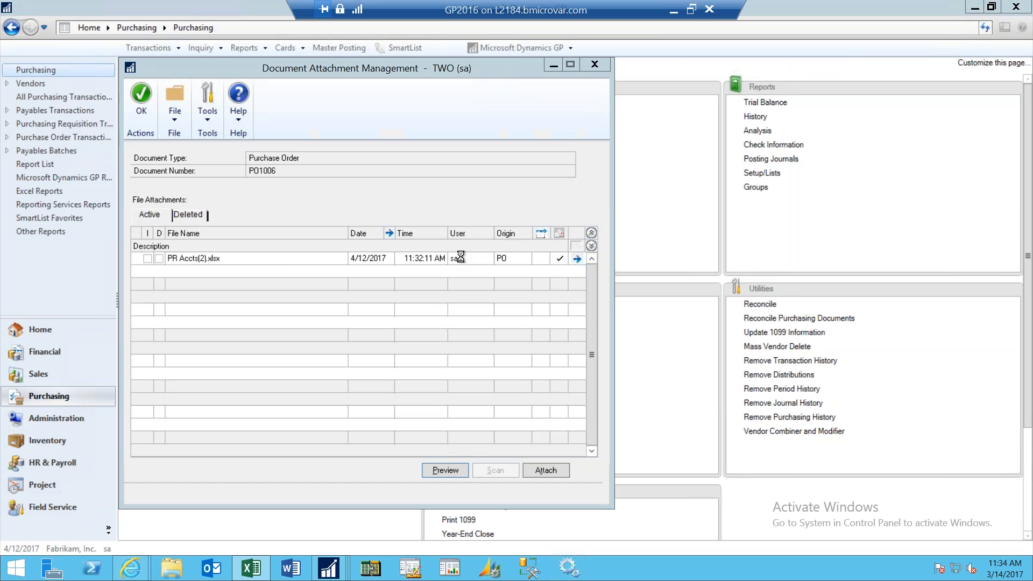
- Accept the document attachment, save the Attractive Telephone Co. purchase order, and close Purchase Order Entry
left_click(140, 105)
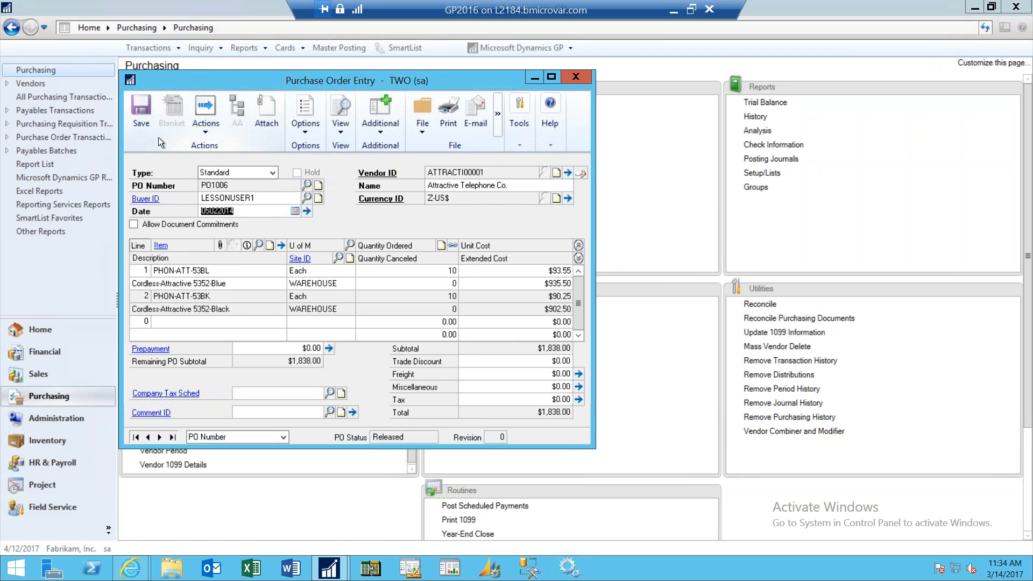
left_click(139, 124)
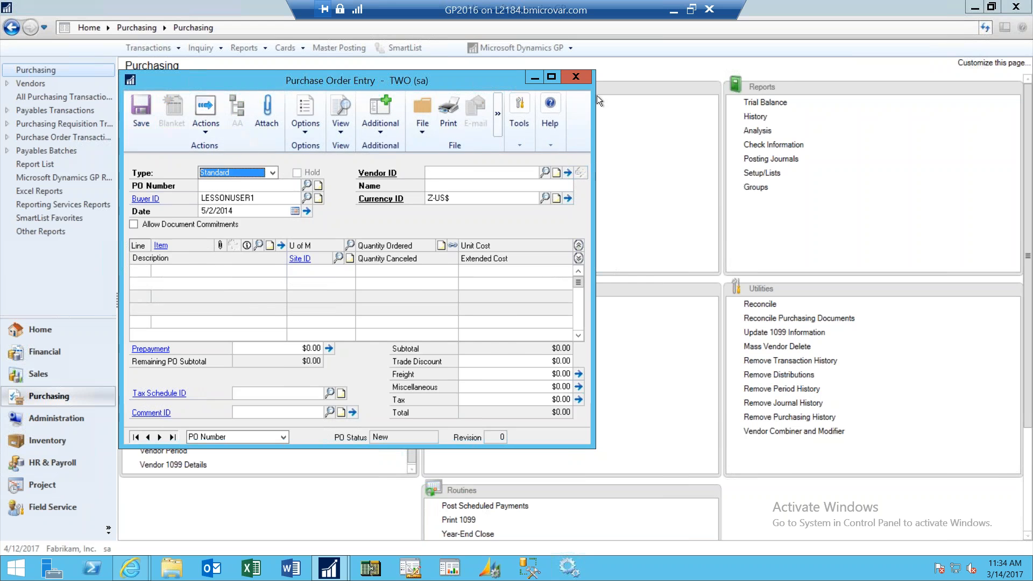
left_click(575, 77)
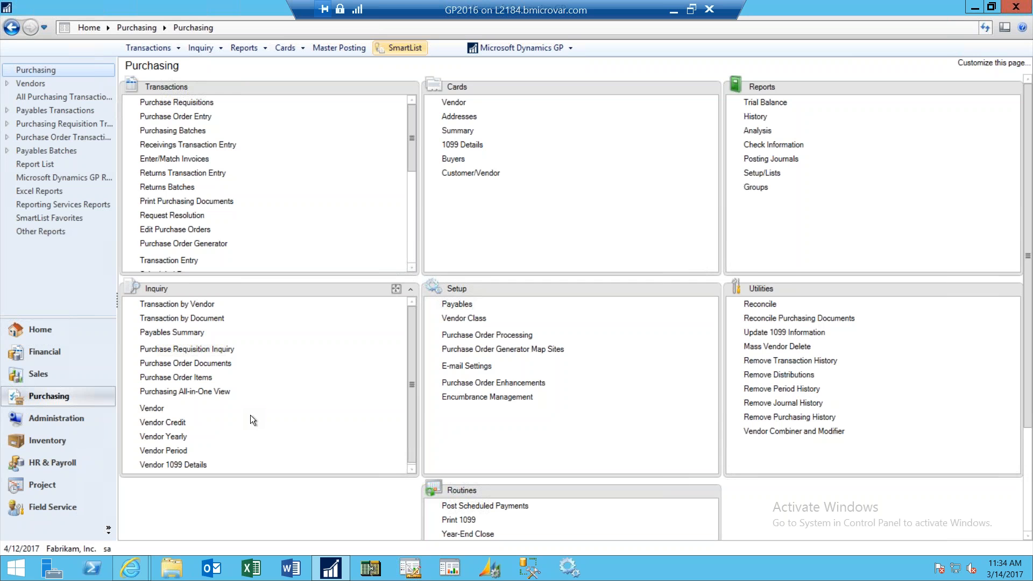
- Open the Purchasing All-in-One View and load the documents of vendor Advanced Office Systems
left_click(209, 394)
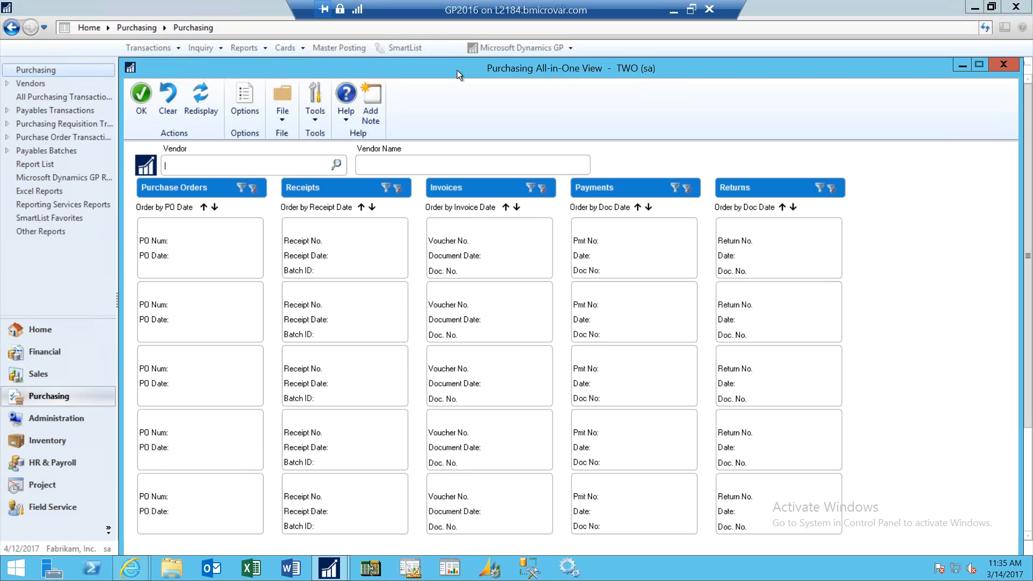
left_click_drag(434, 60, 407, 46)
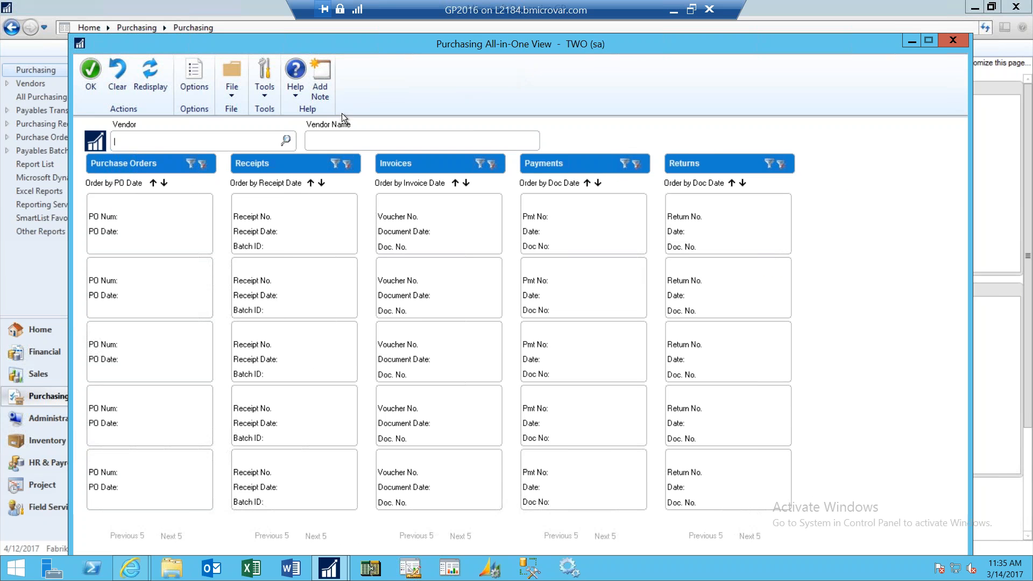
left_click(286, 141)
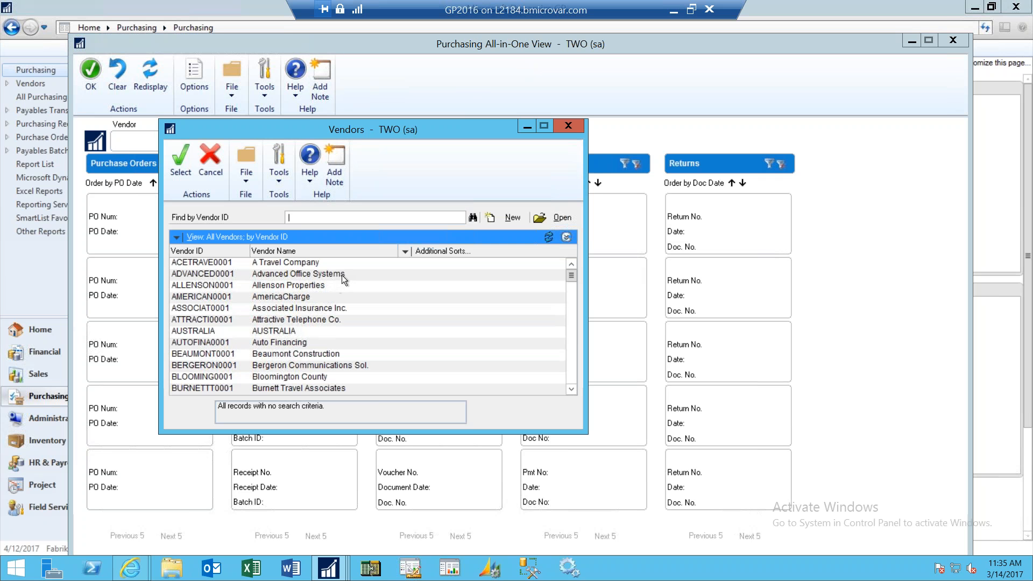
left_click(341, 276)
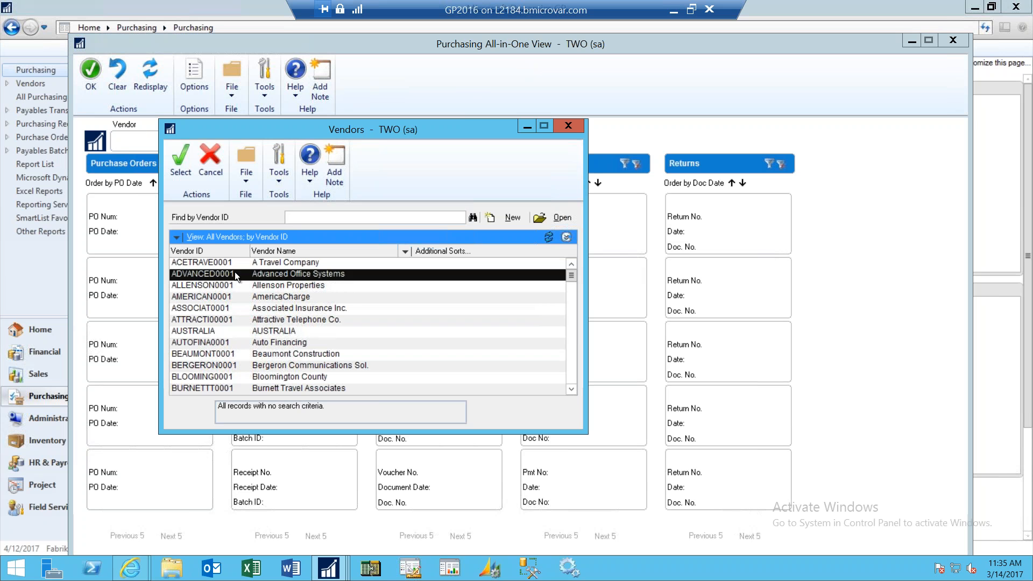
left_click(182, 166)
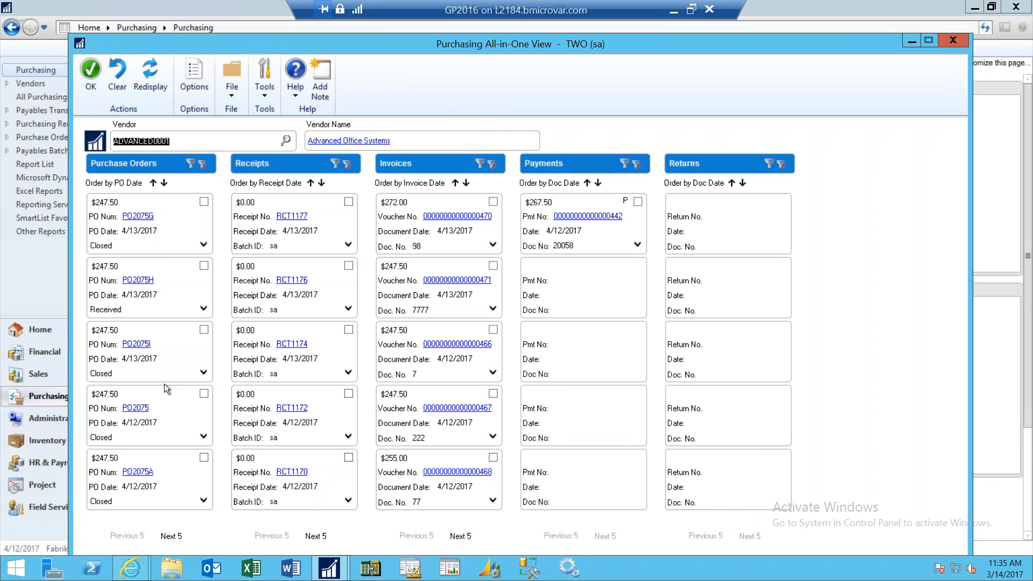
- View the first purchase order's expanded details and its full inquiry, closing both again
left_click(202, 246)
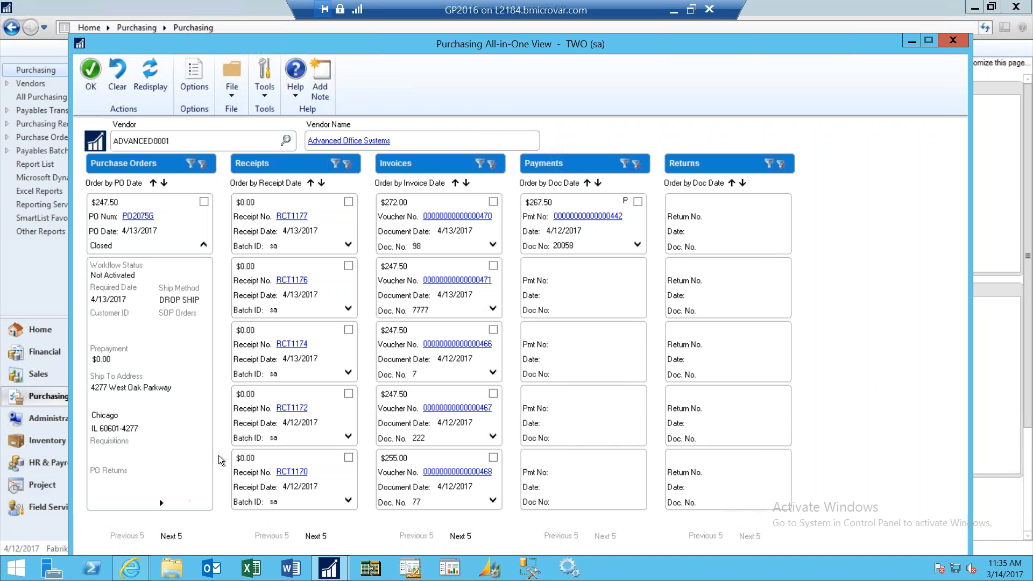
left_click(204, 246)
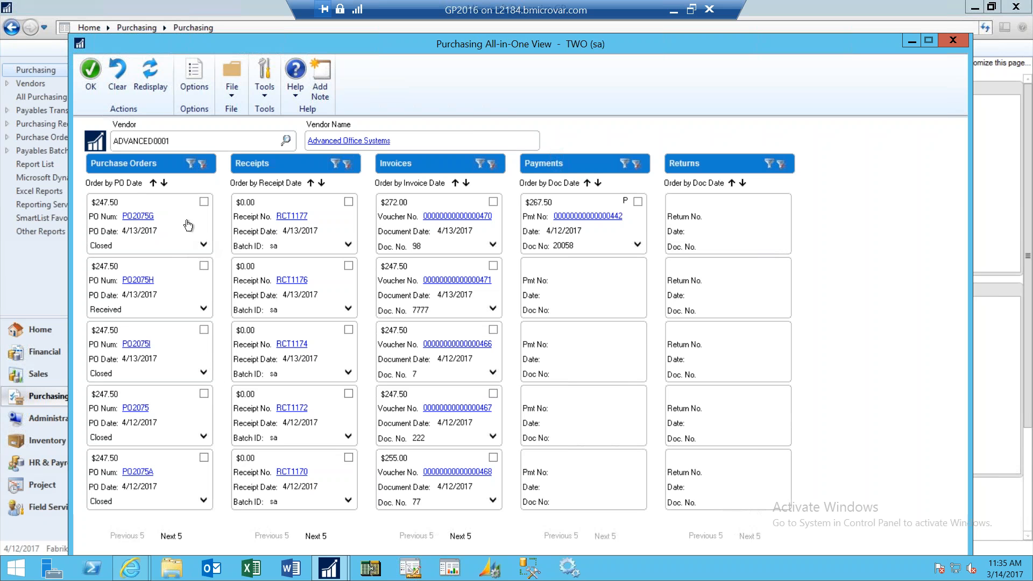
left_click(137, 217)
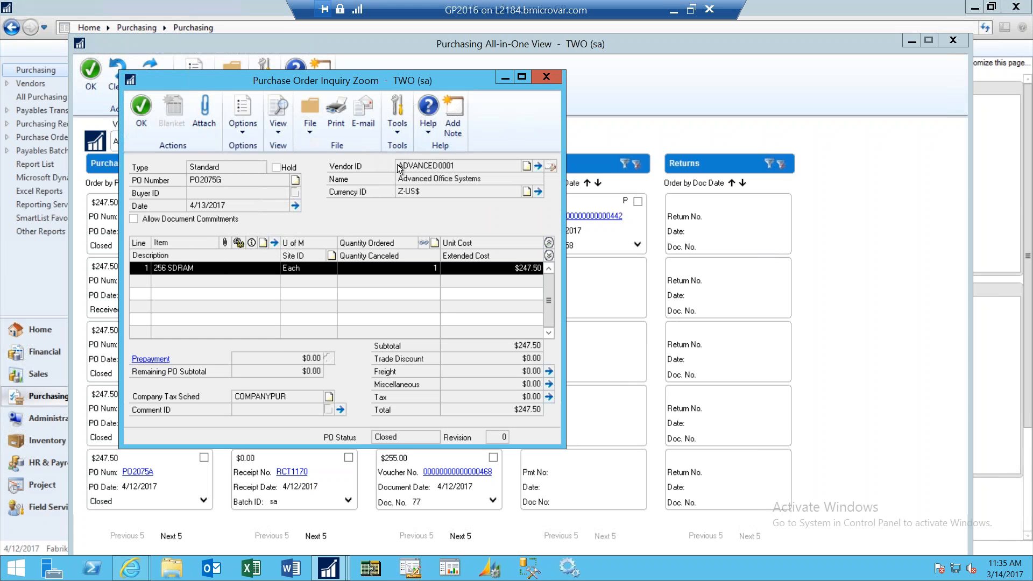
left_click(547, 77)
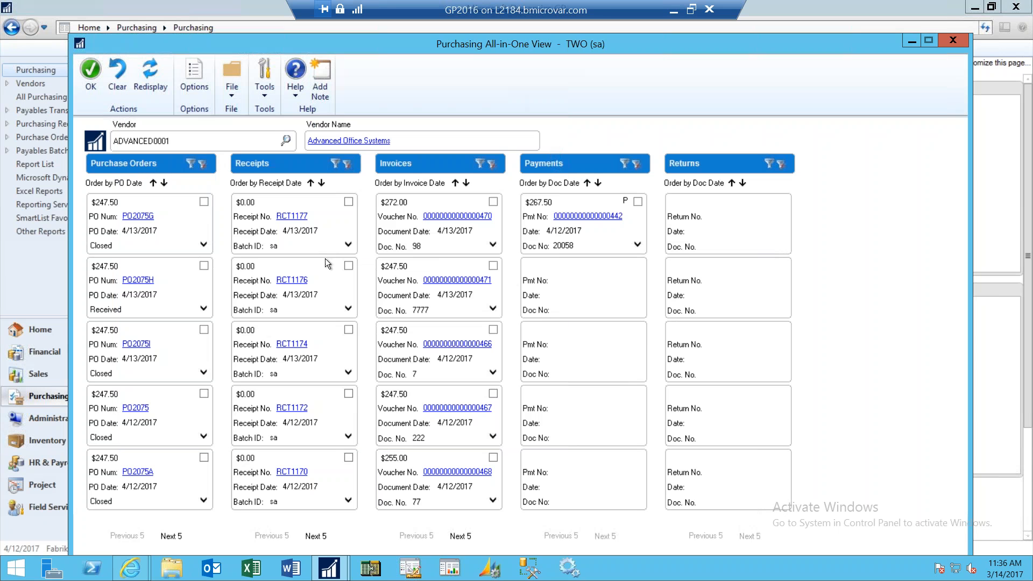
- Mark the first purchase order to show only its related documents, and view the linked invoice's expanded details
left_click(203, 203)
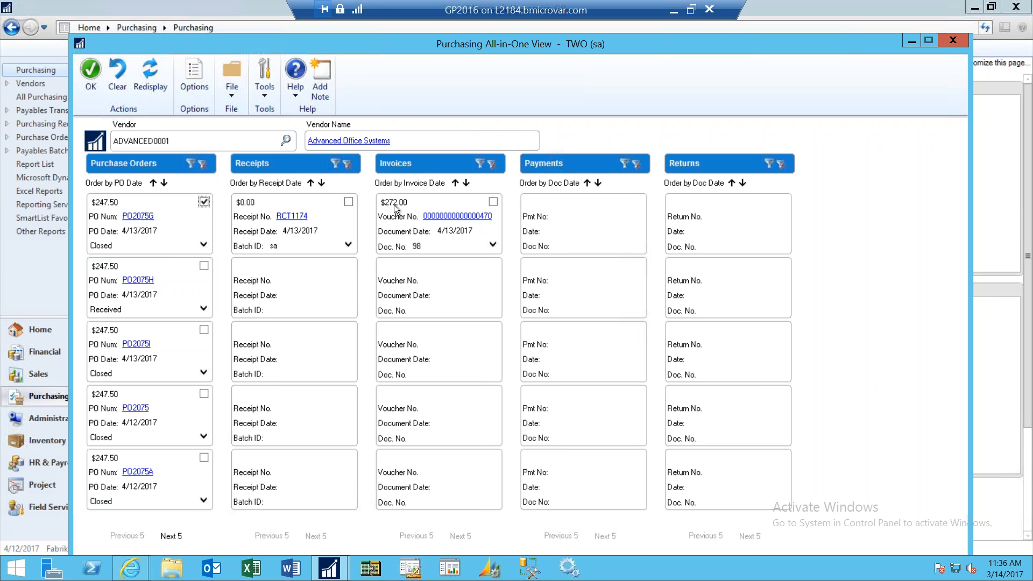
left_click(494, 246)
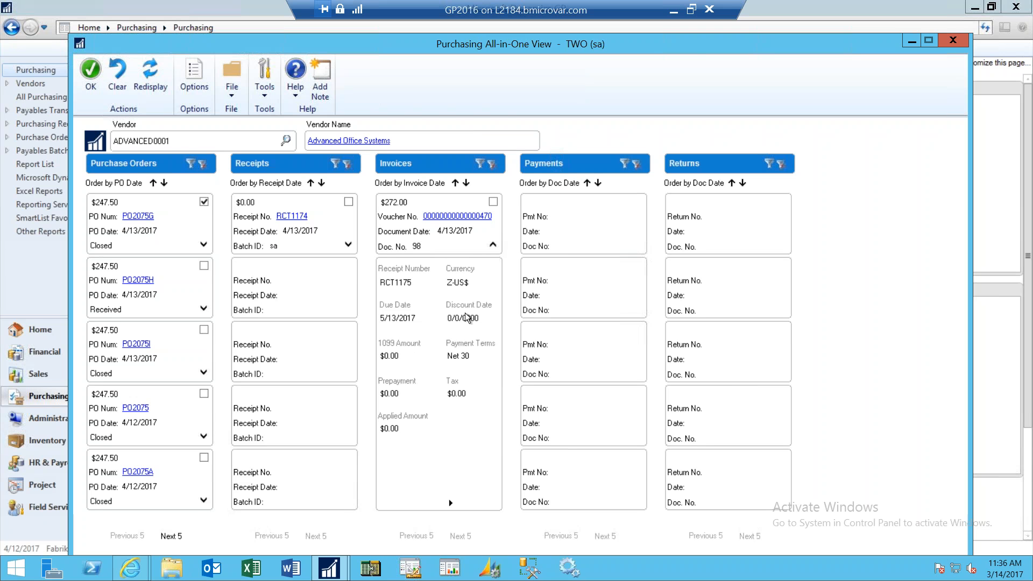
left_click(493, 246)
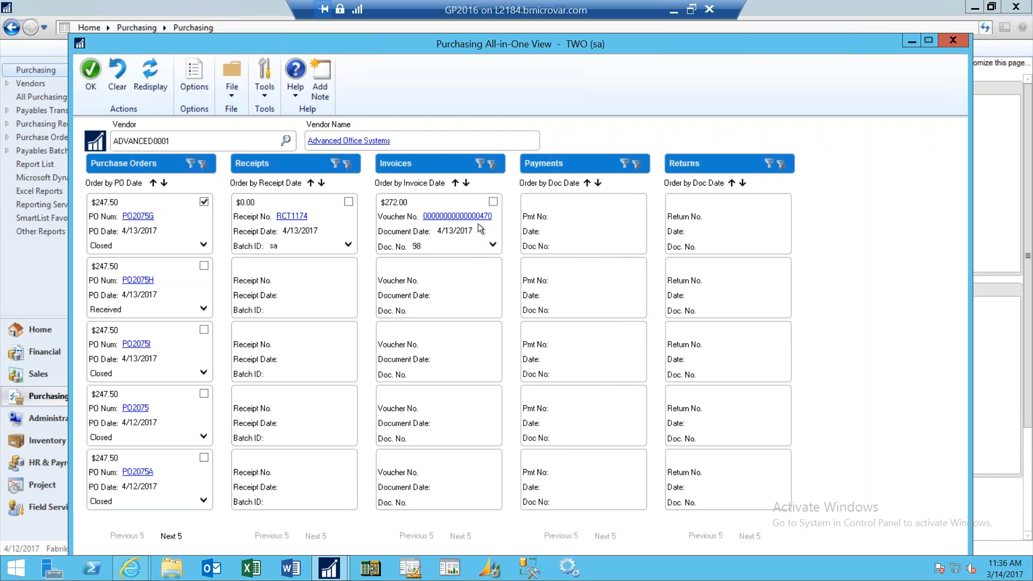
- Open the $272.00 invoice's inquiry with its line details expanded, close it, and unmark the first purchase order
left_click(476, 217)
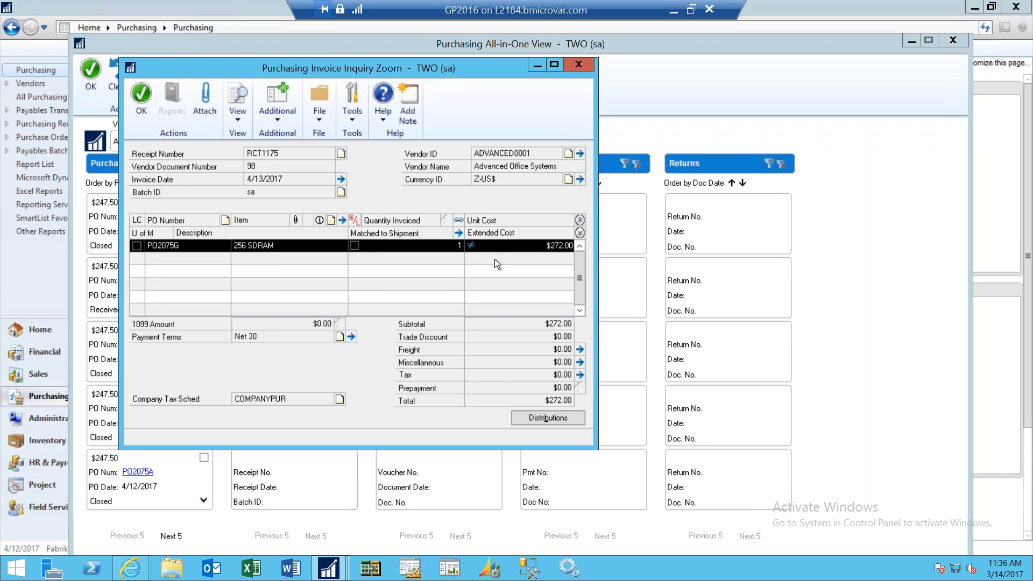
left_click(580, 233)
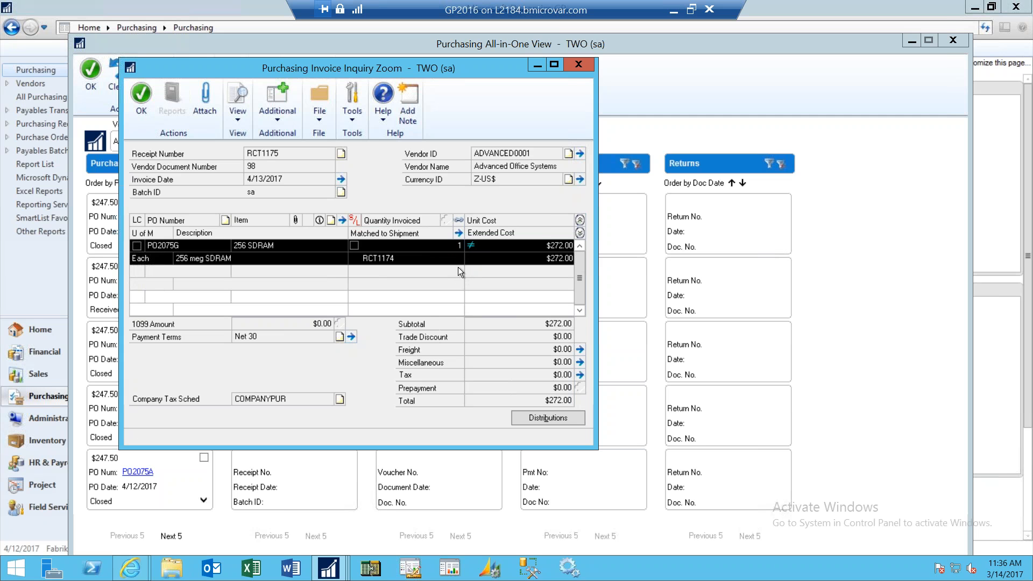
left_click(577, 65)
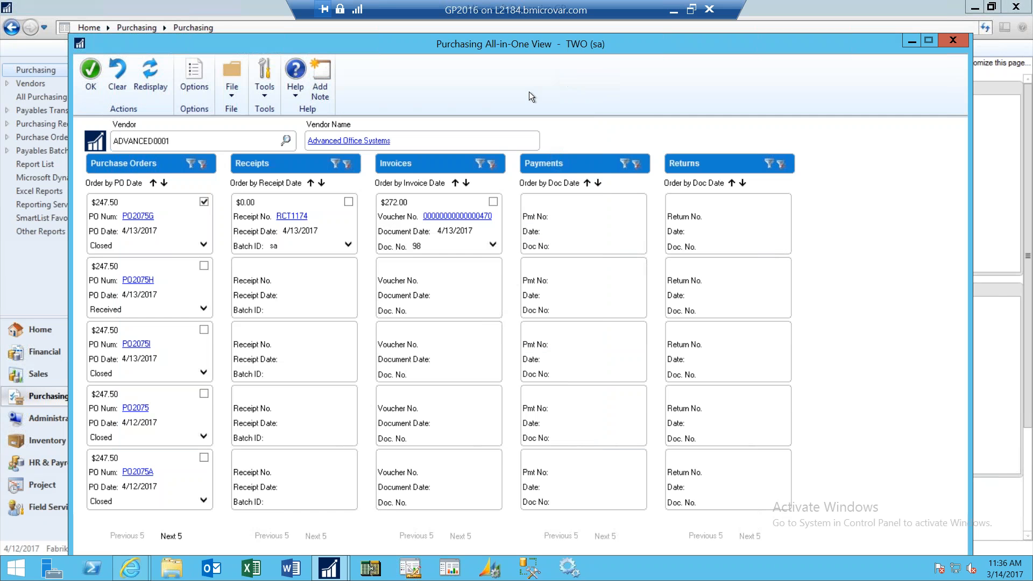
left_click(203, 203)
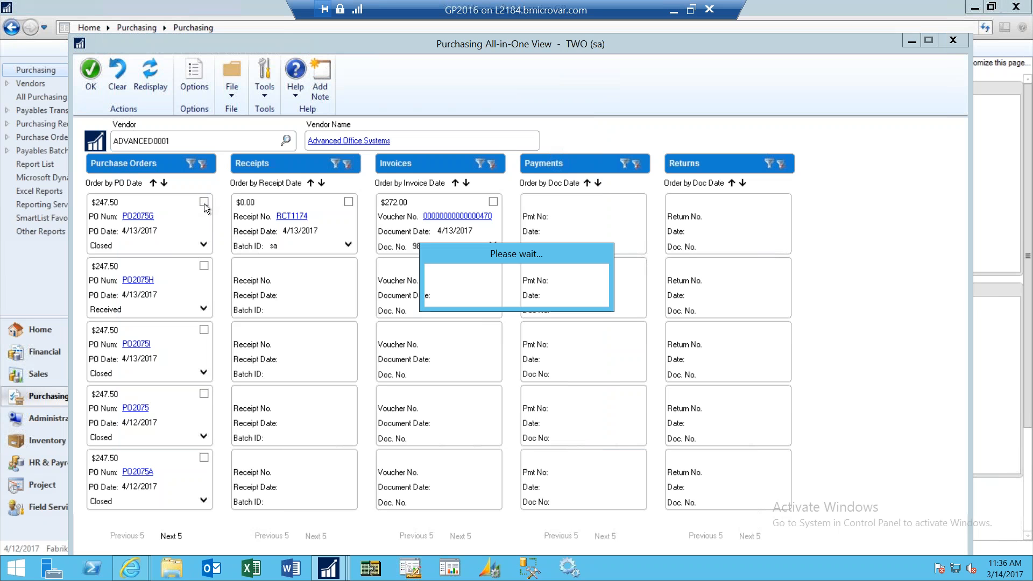
- Filter the vendor's purchase orders to those whose PO Number contains "g"
left_click(192, 164)
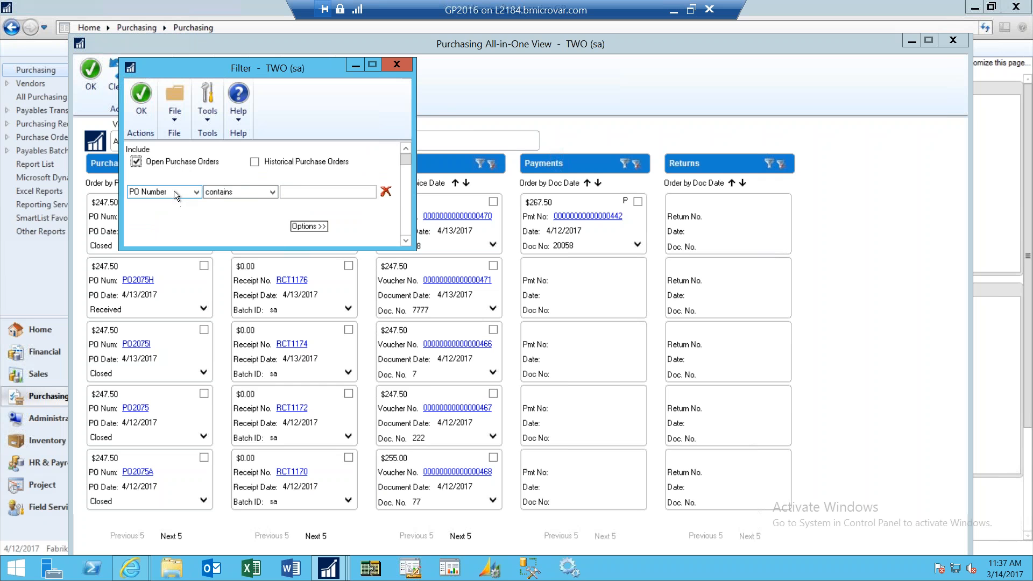
left_click(297, 191)
left_click_drag(310, 71, 439, 78)
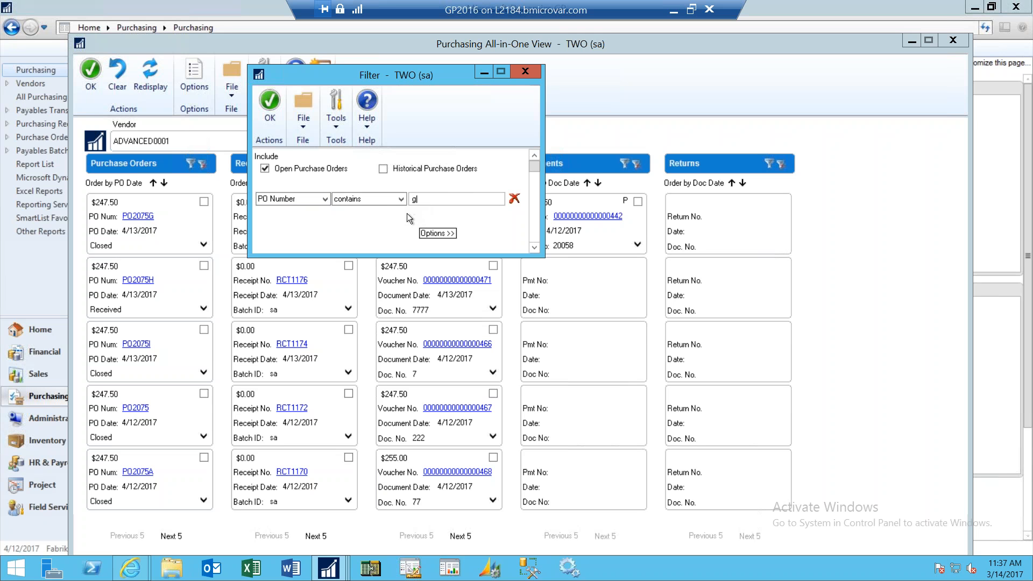
left_click(269, 105)
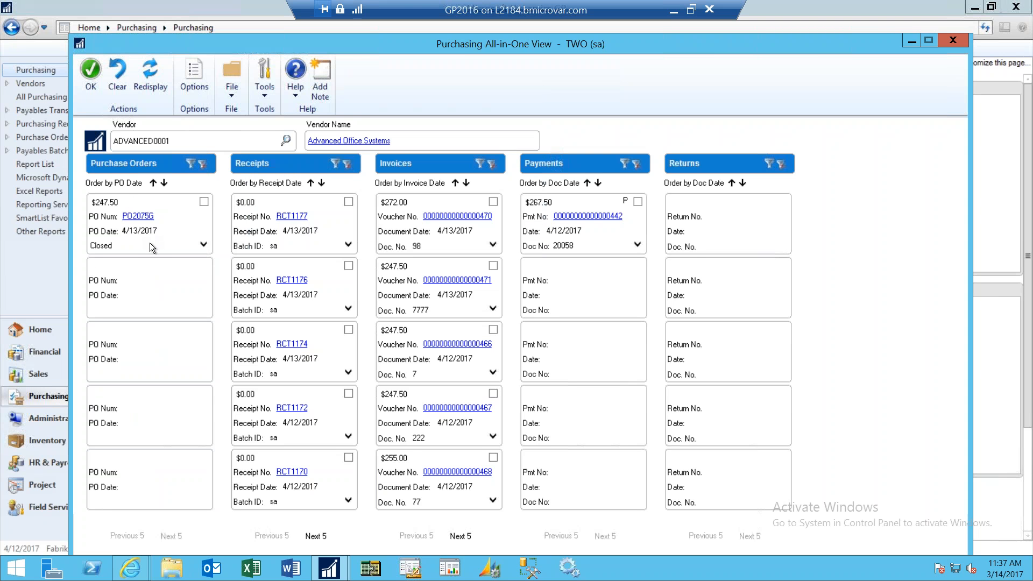
- Try to clear the purchase order filter's condition, display its additional condition rows, and close the filter
left_click(188, 164)
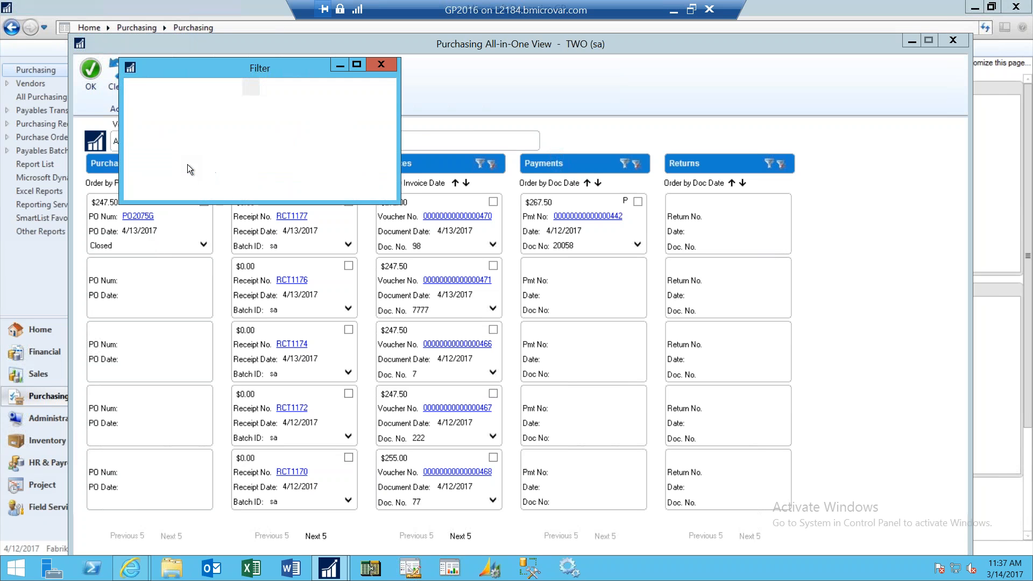
left_click(316, 194)
left_click(385, 193)
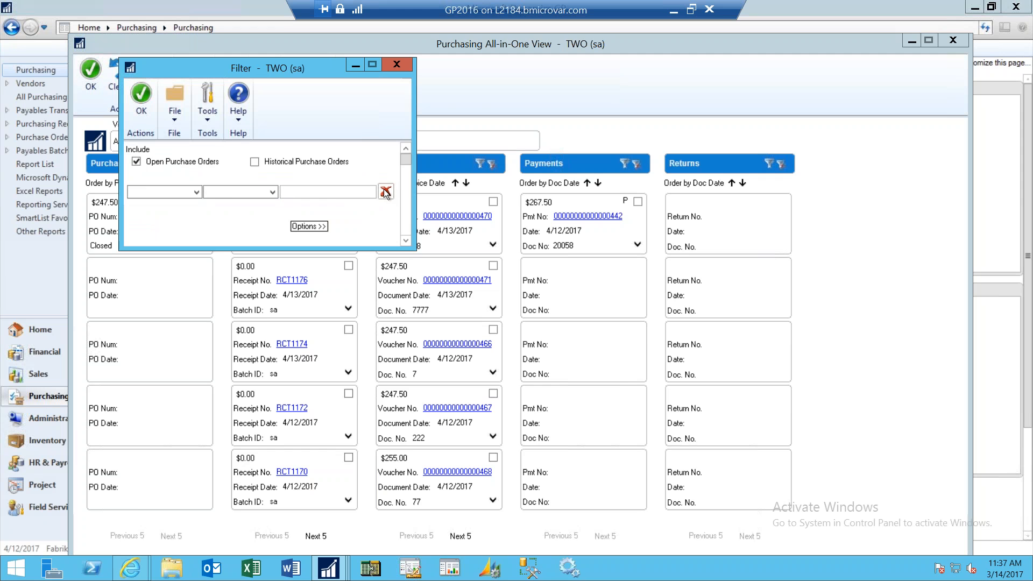
left_click(321, 226)
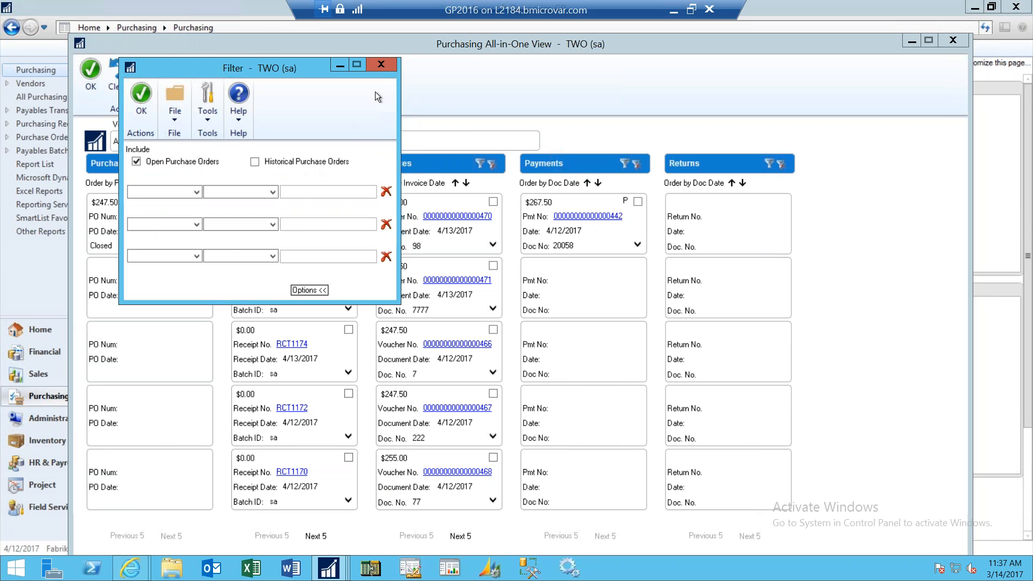
left_click(380, 65)
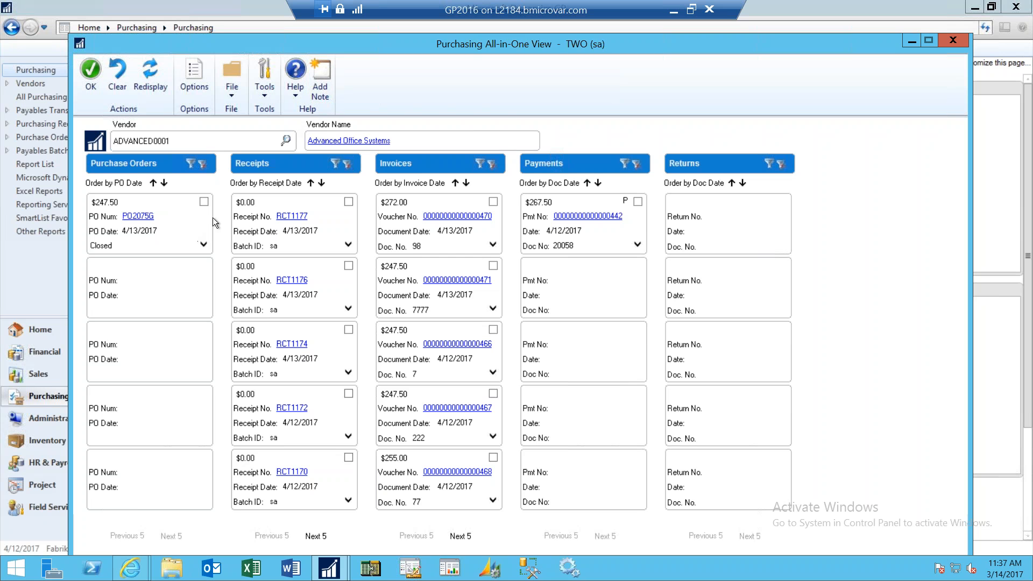
- Remove the PO Number condition from the purchase order filter and apply the cleared filter
left_click(191, 163)
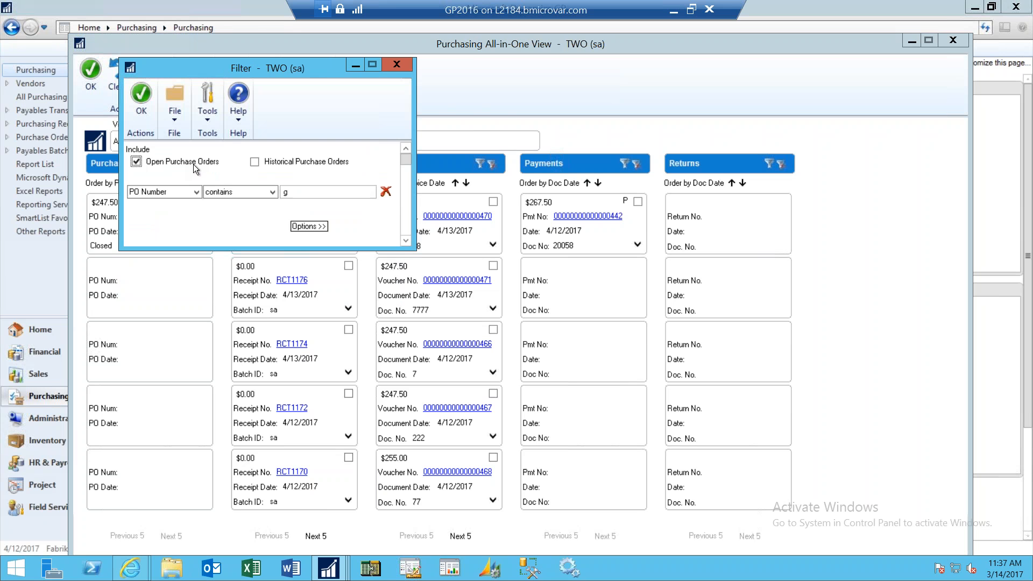
left_click(386, 191)
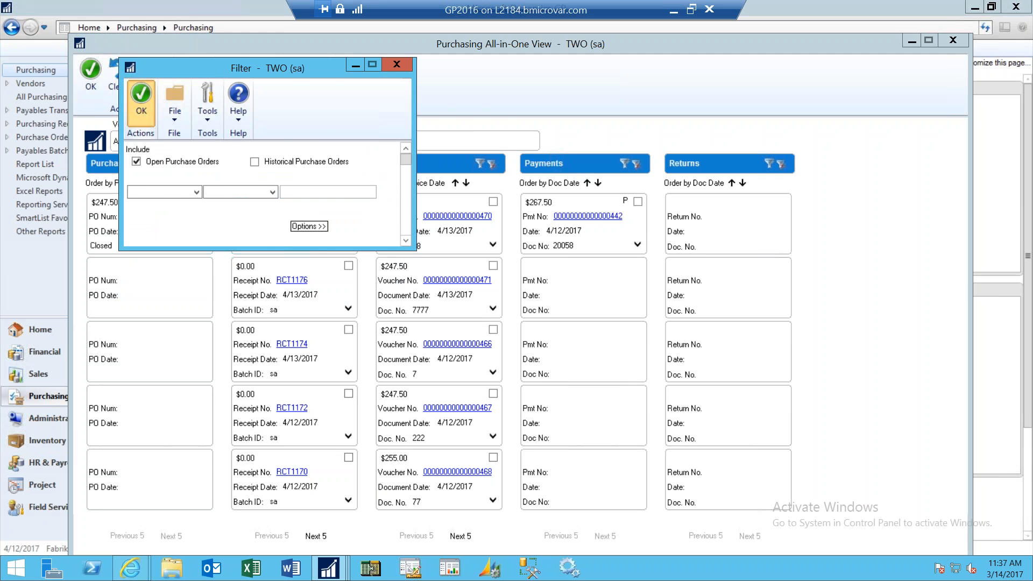
left_click(143, 102)
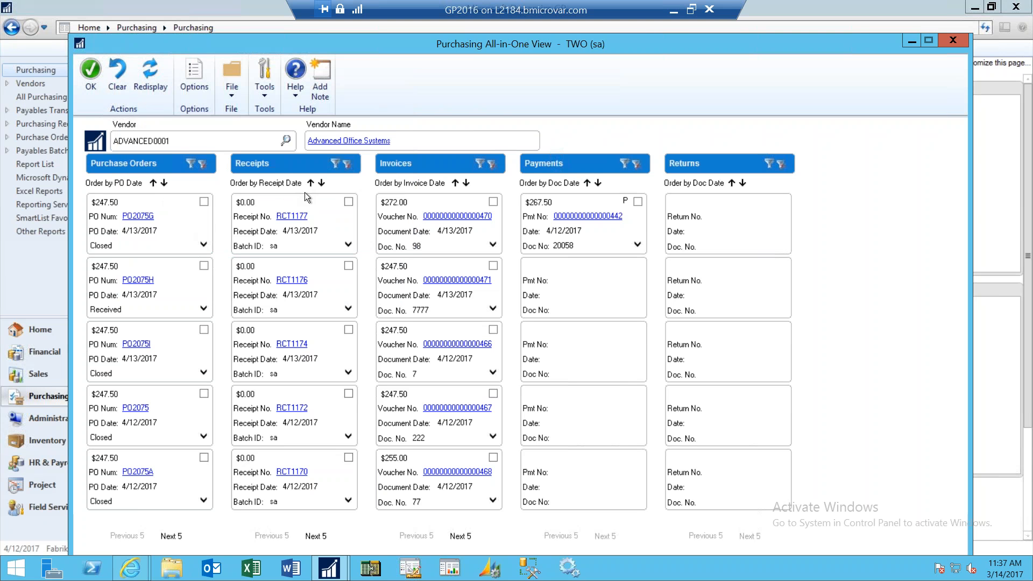
- View the column and document type options for the Purchasing All-in-One View, and cancel without changing them
left_click(197, 90)
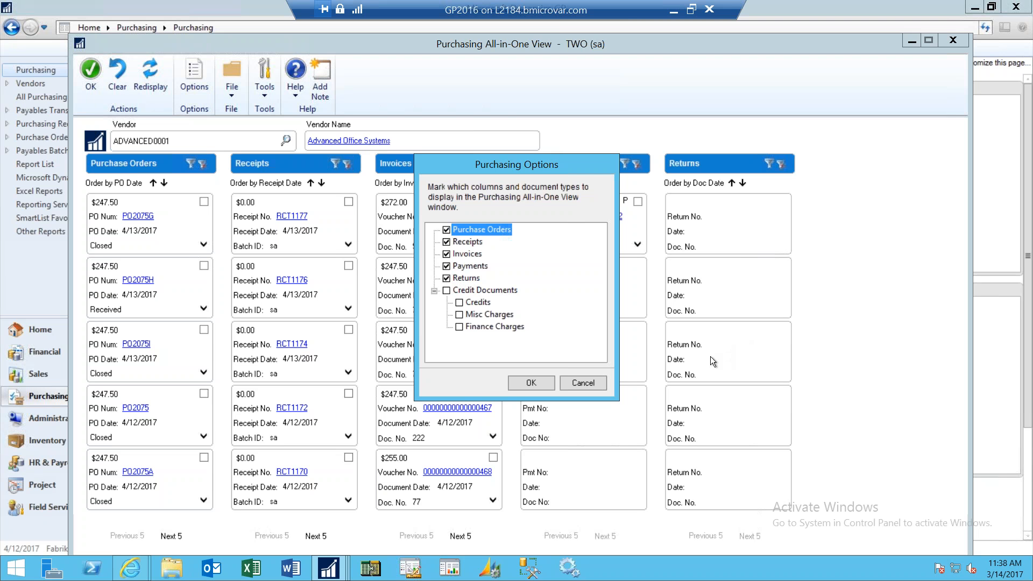
left_click(599, 381)
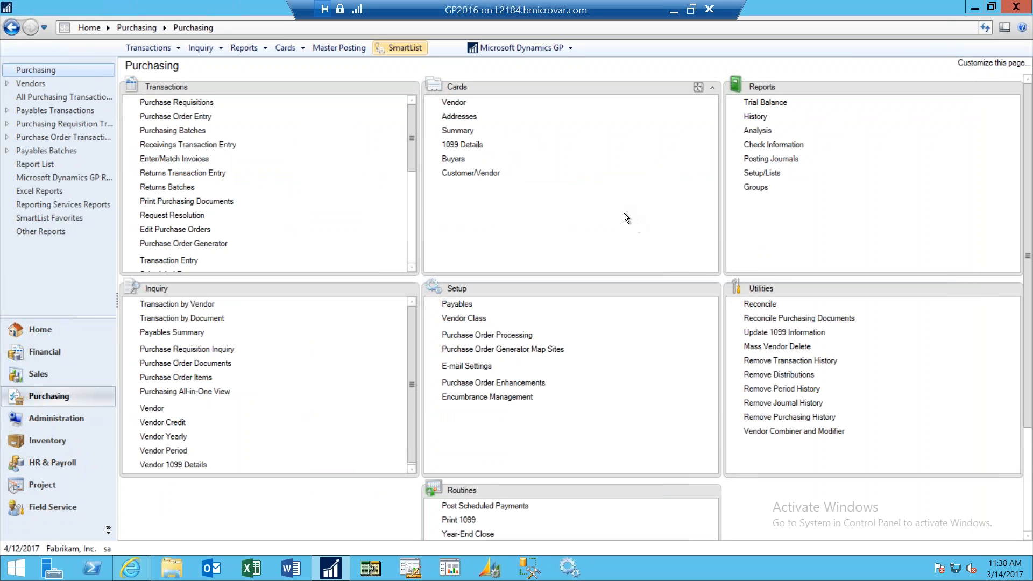
- Switch to the Dynamics GP web client in the browser and examine its home page sections, including Time Management's current week
left_click(968, 9)
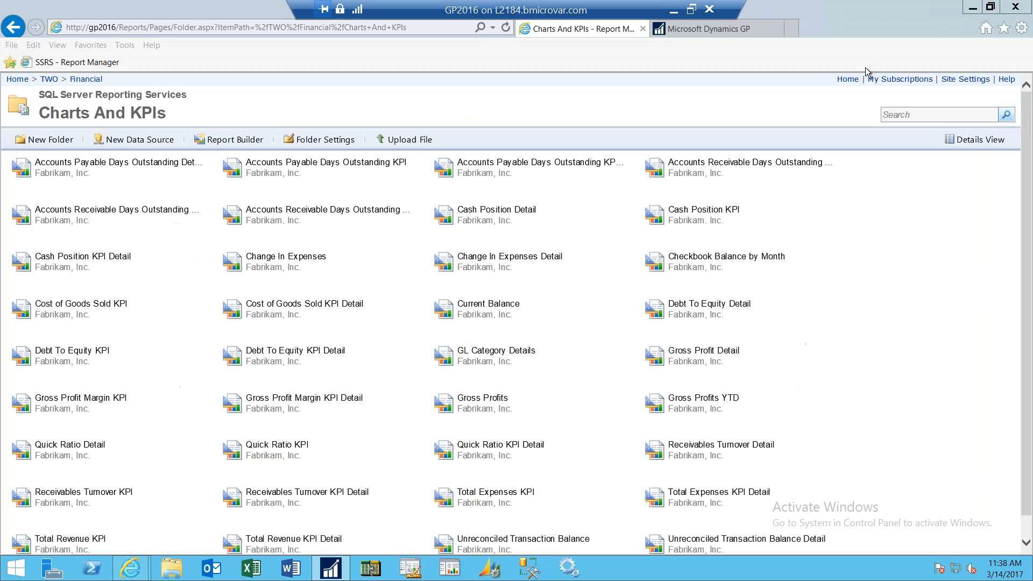
left_click(715, 28)
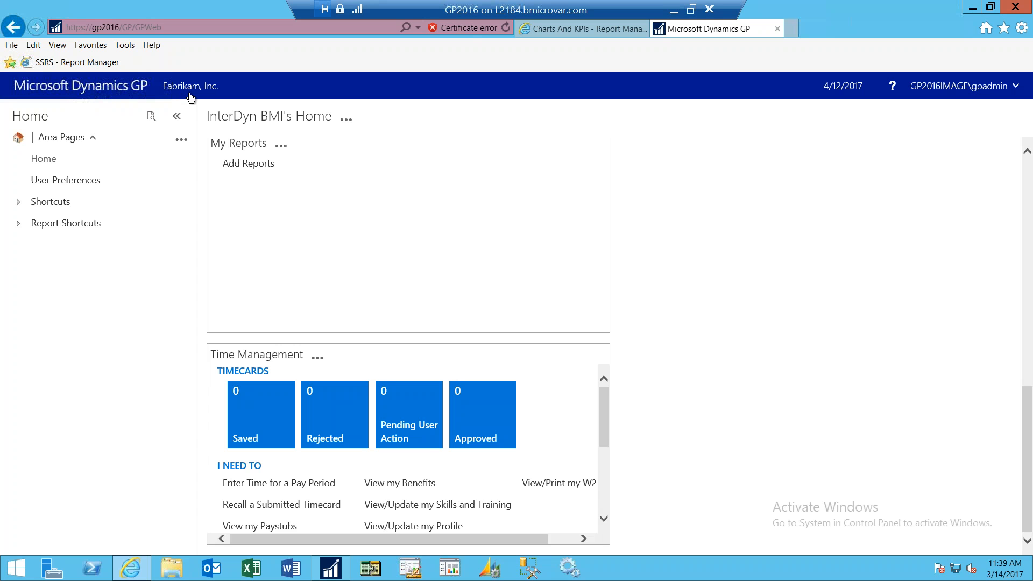
left_click(1027, 374)
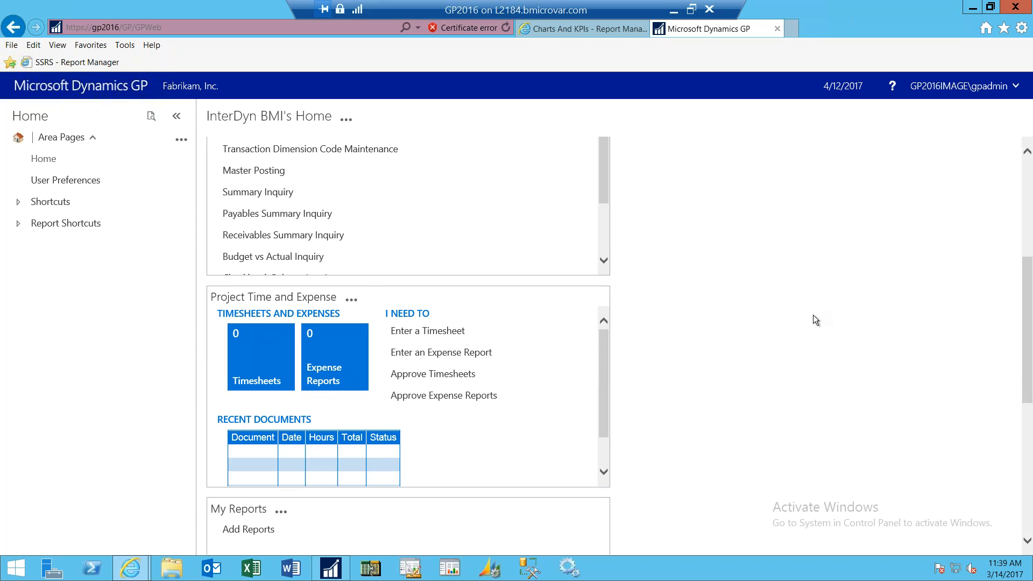
scroll(803, 320, "up", 5)
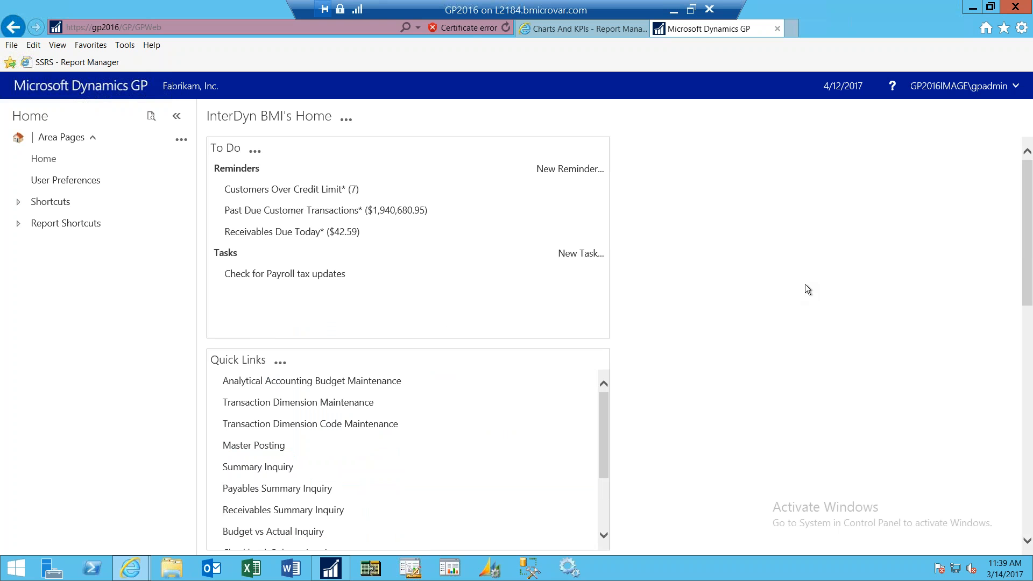
scroll(278, 202, "down", 3)
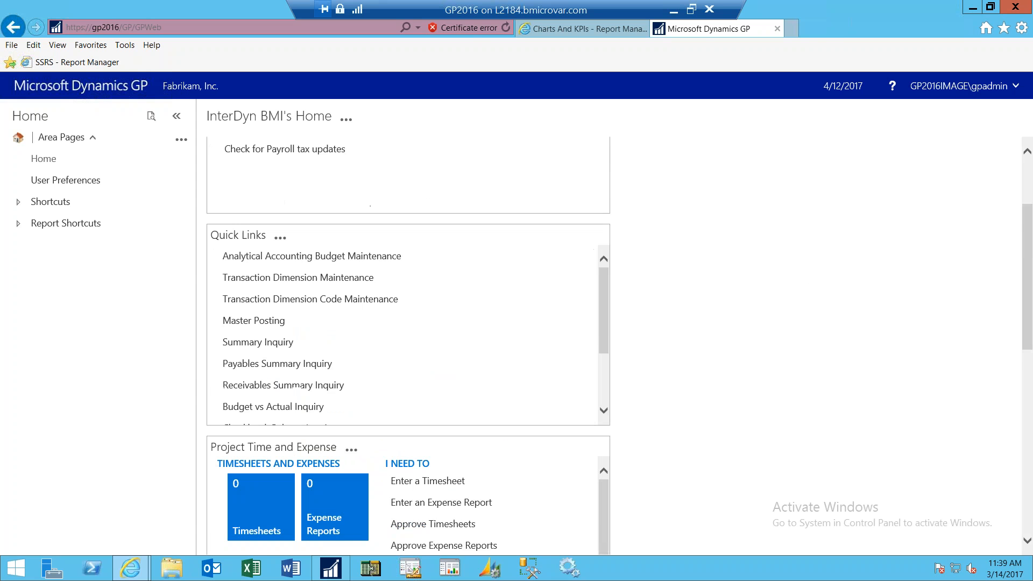
scroll(328, 263, "down", 3)
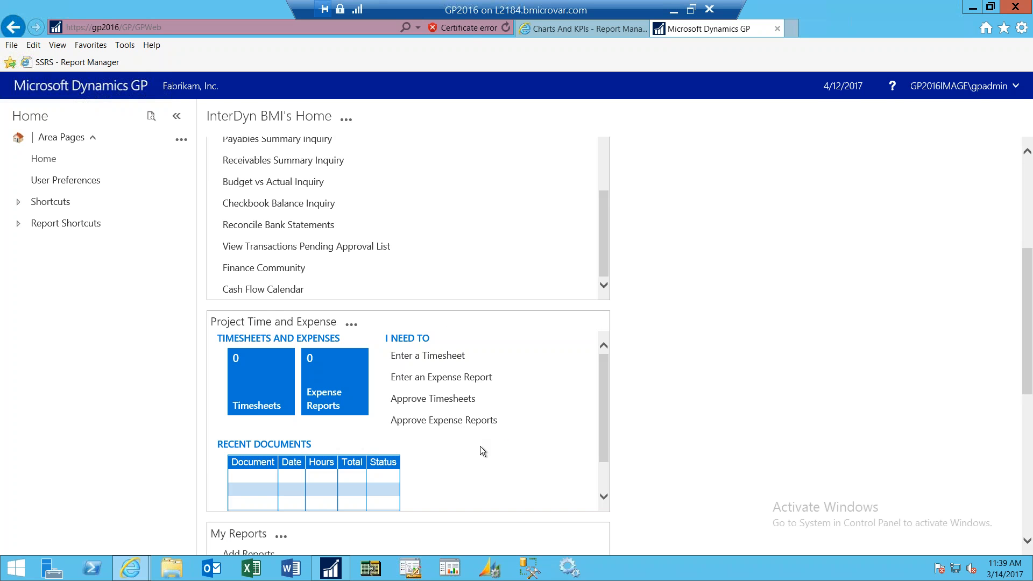
scroll(476, 444, "down", 4)
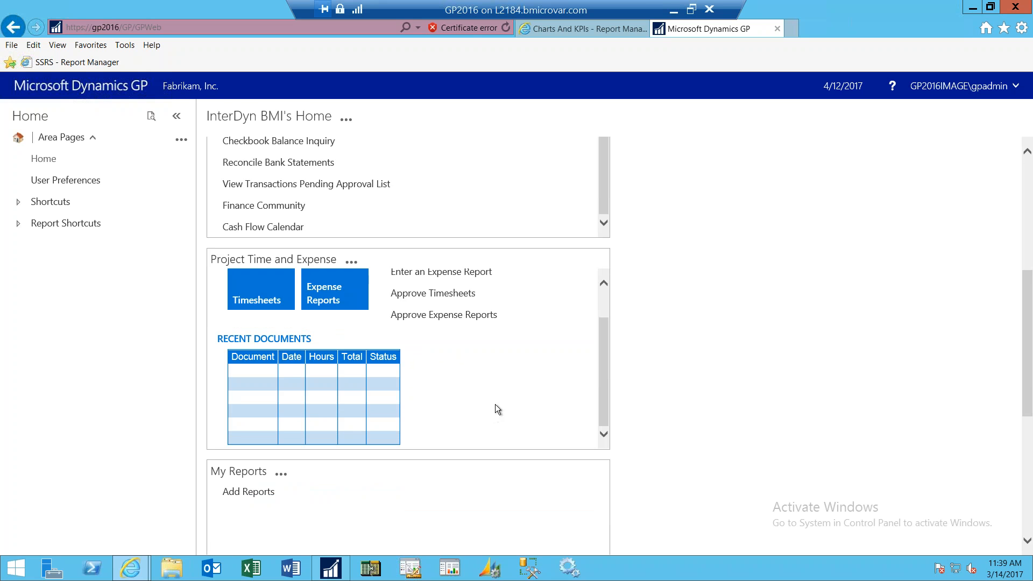
scroll(689, 379, "down", 6)
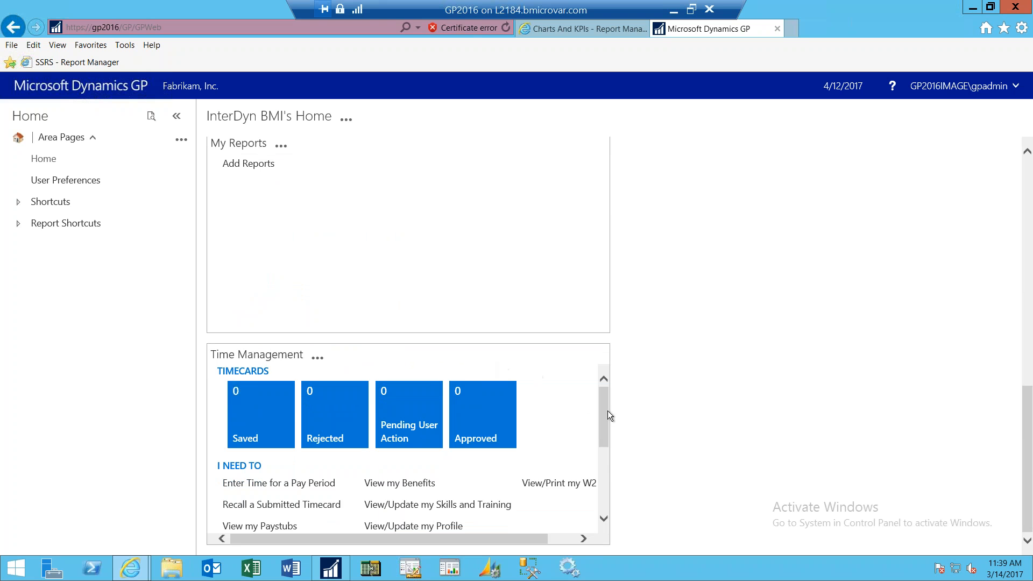
left_click_drag(606, 414, 609, 441)
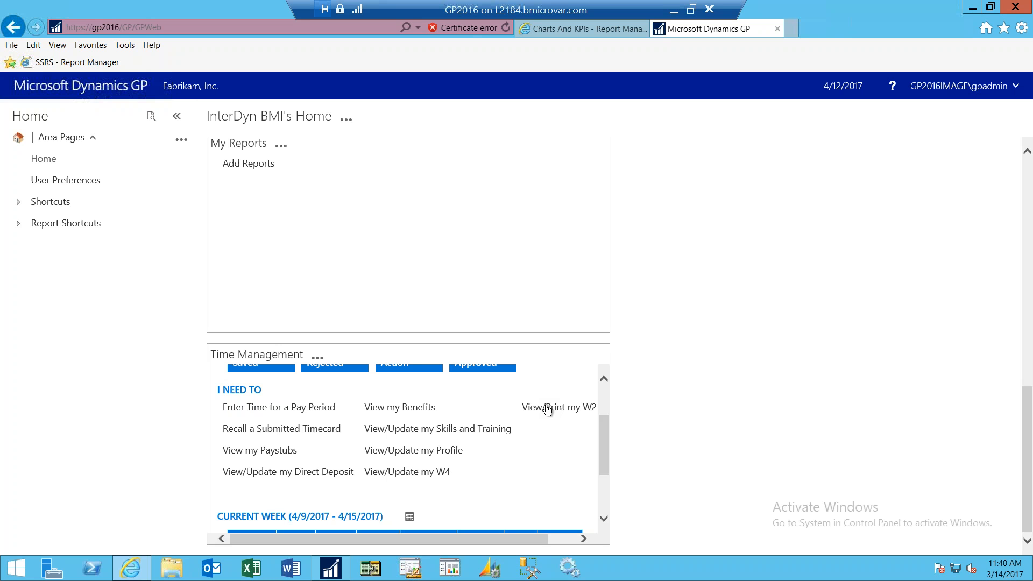
left_click_drag(599, 443, 608, 493)
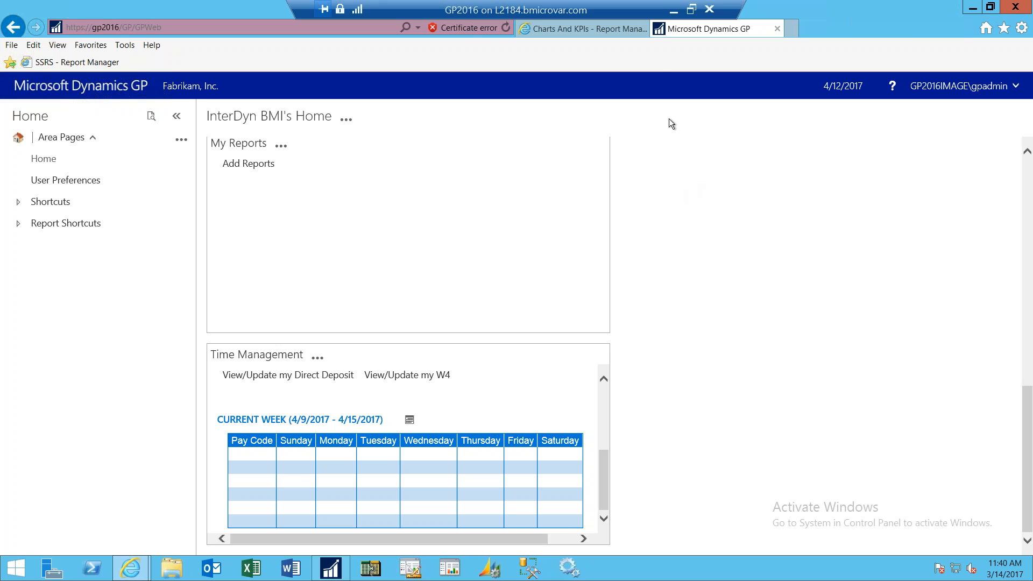
- Switch to the SSRS Report Manager, look through the TWO company's Financial reports, and return to the TWO folder
left_click(591, 27)
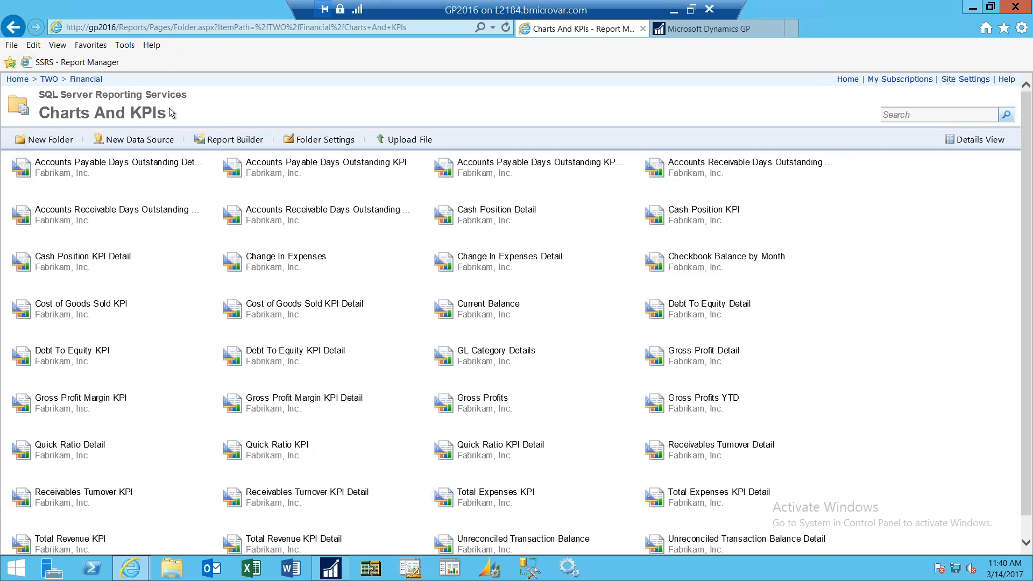
left_click(49, 80)
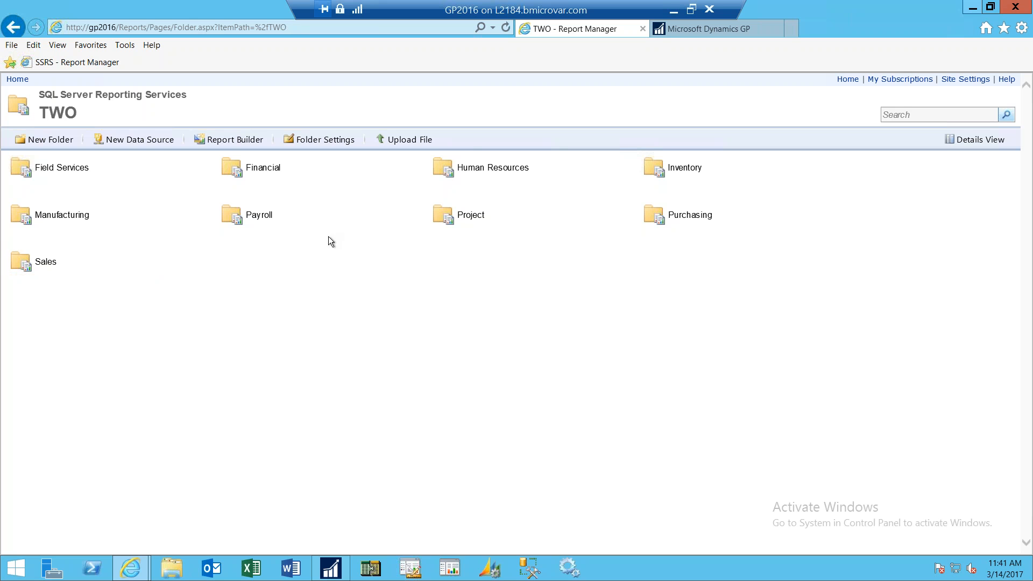
left_click(271, 170)
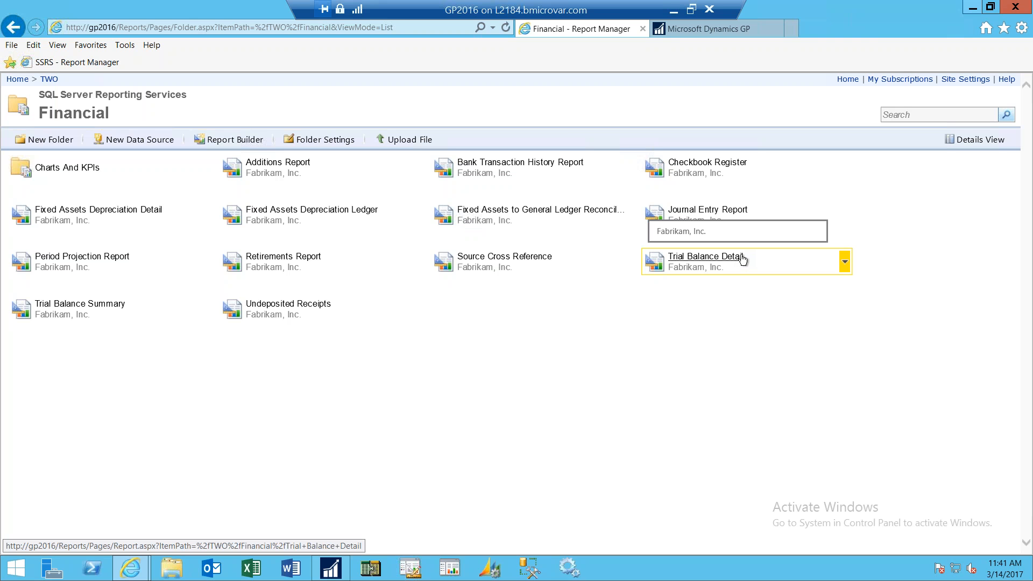
left_click(48, 79)
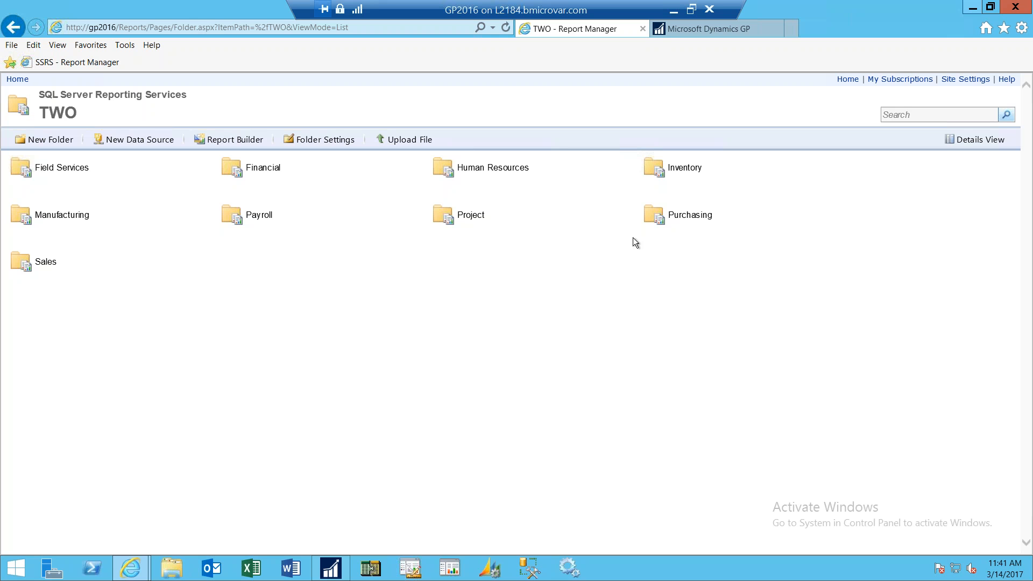
- Run the Inventory folder's Stock Status report for item number 100XLG only, sorted by Item Number
left_click(686, 168)
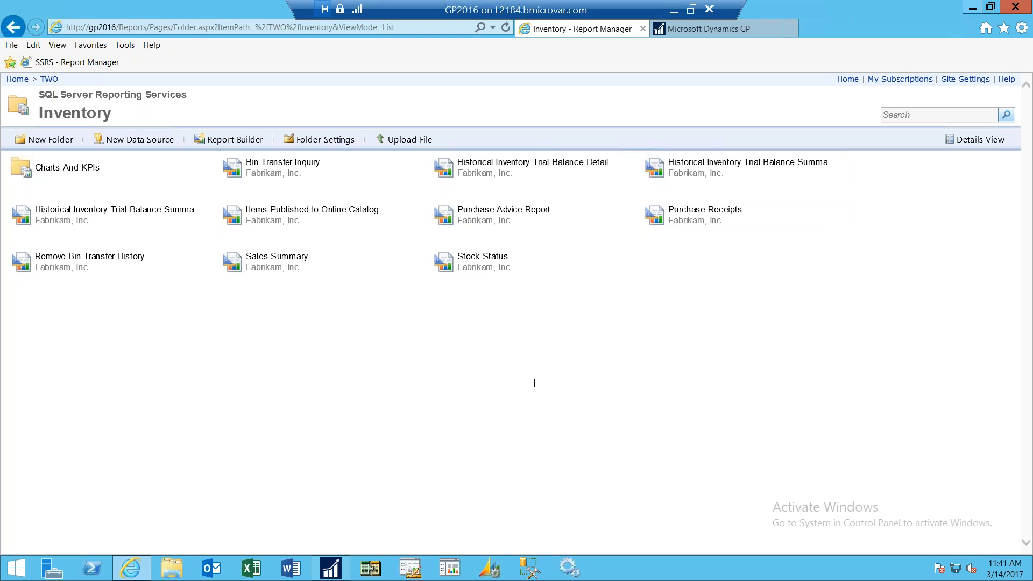
left_click(490, 260)
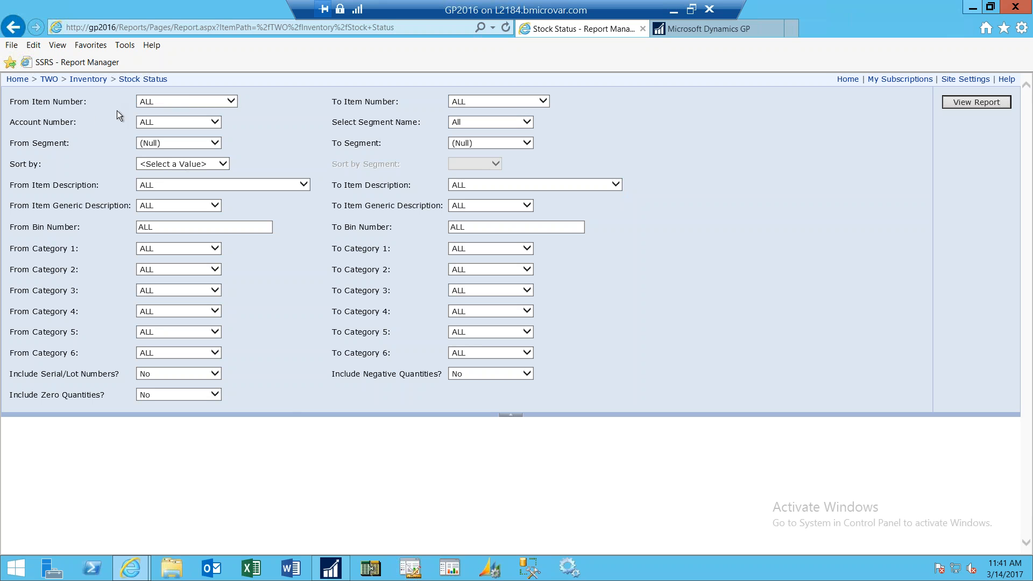
left_click(232, 101)
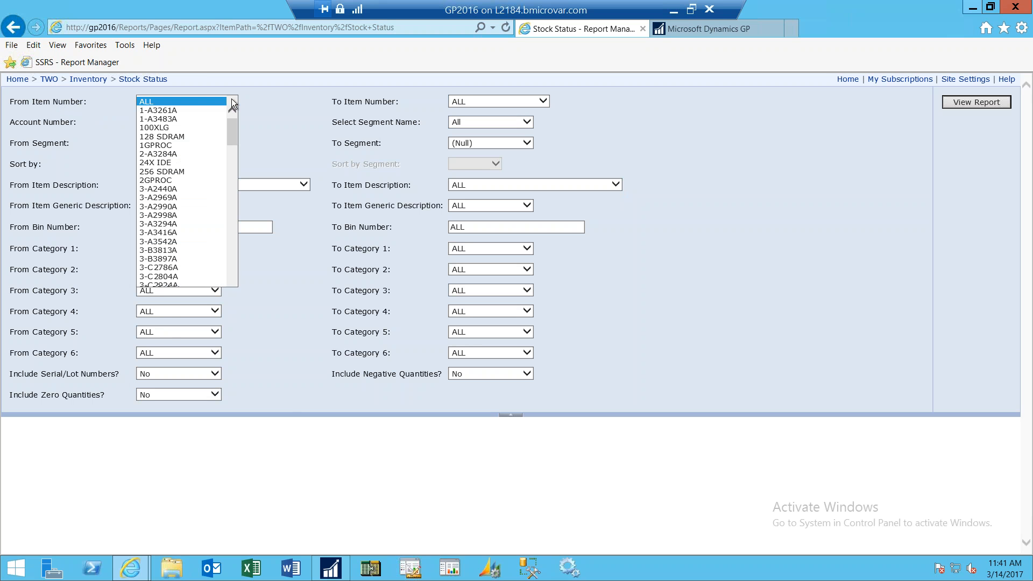
left_click(170, 128)
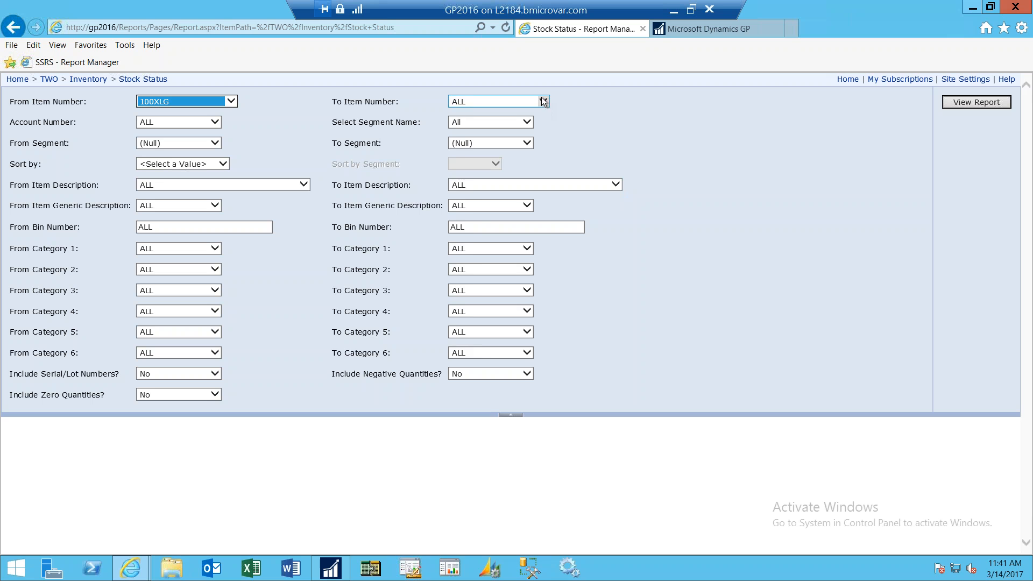
left_click(543, 101)
left_click(484, 128)
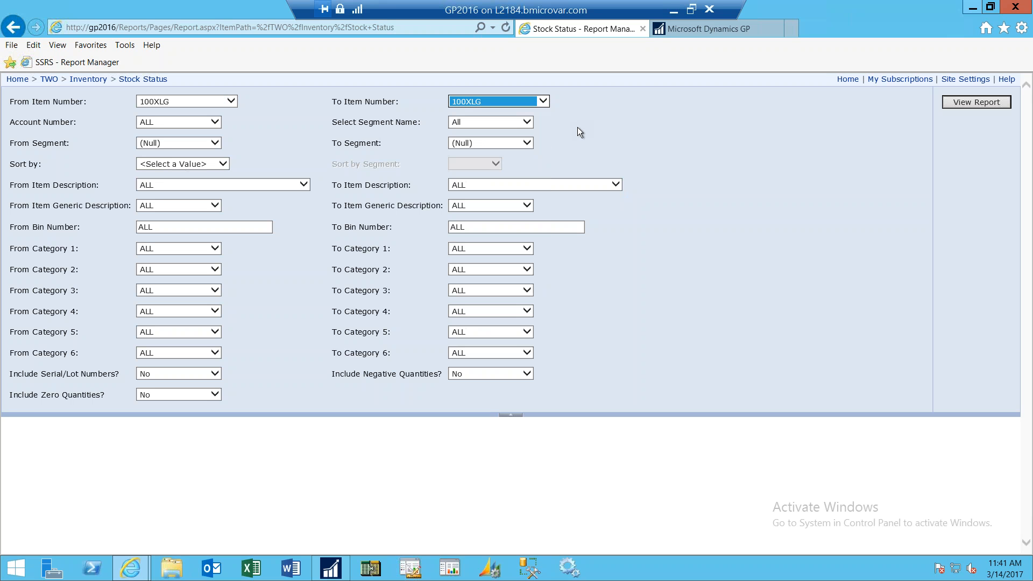
left_click(222, 164)
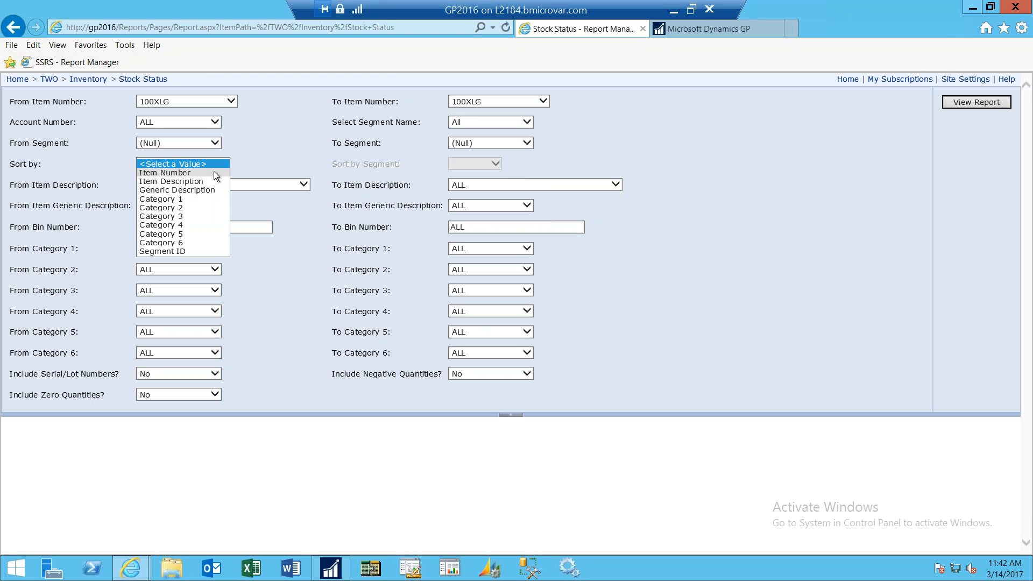
left_click(215, 172)
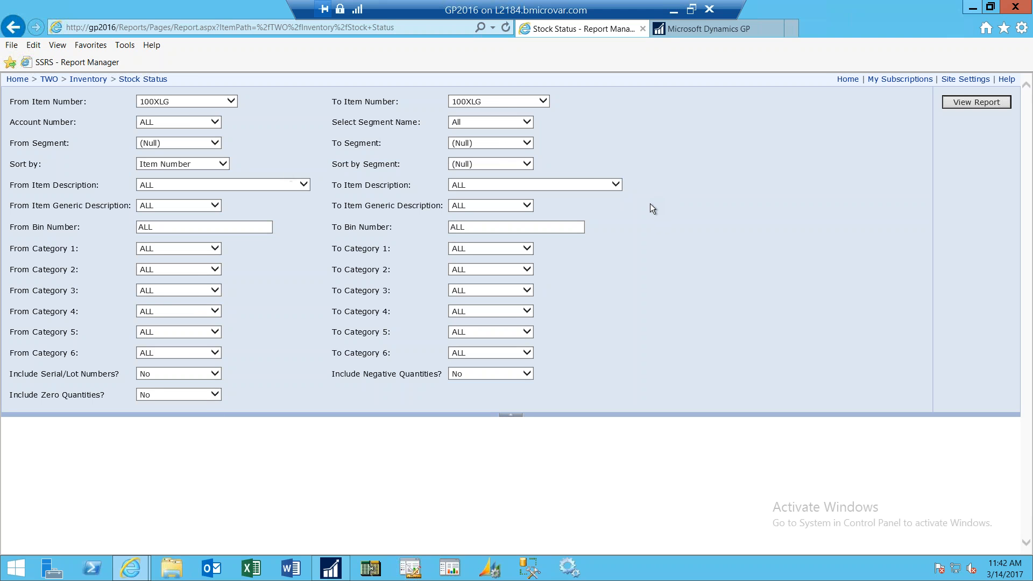
left_click(962, 104)
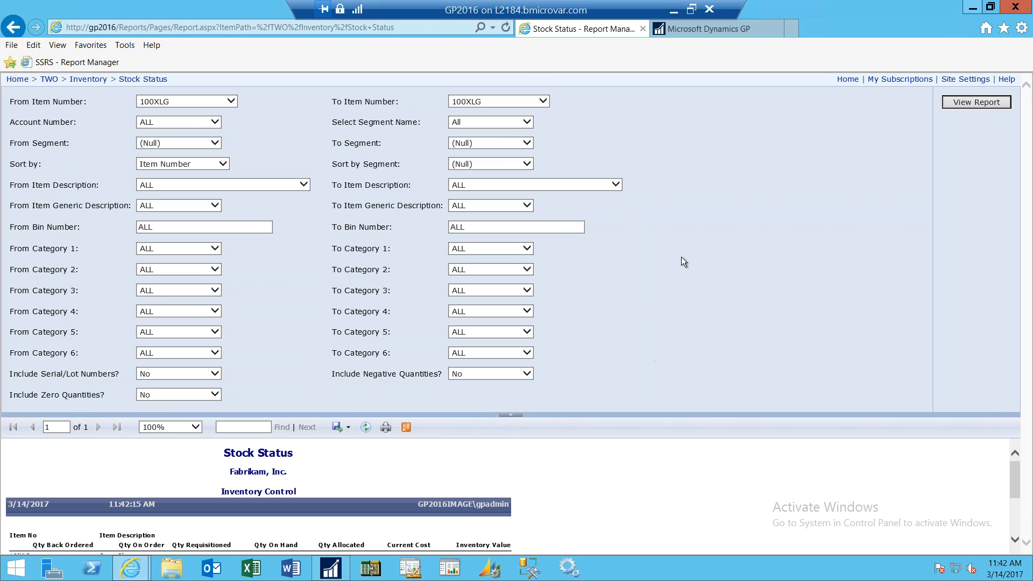
- Hide the Stock Status report's parameters, view its available export formats, and dismiss them without exporting
left_click(510, 415)
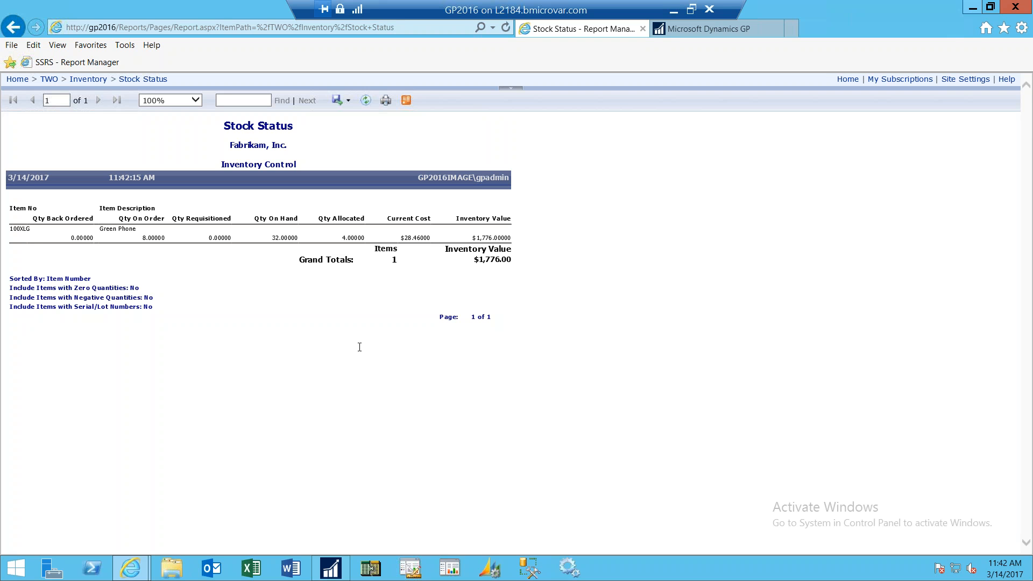
left_click(348, 100)
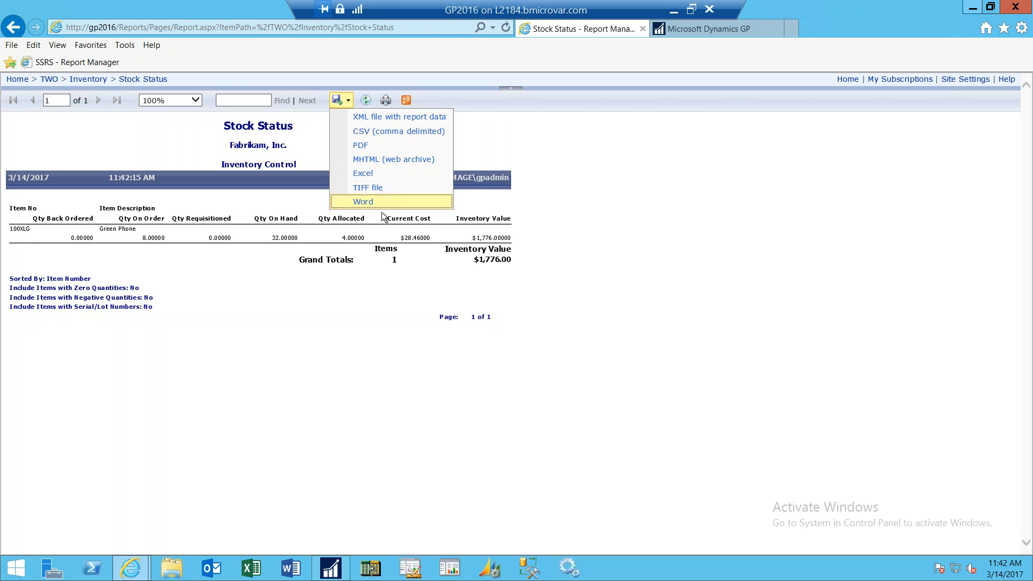
left_click(632, 174)
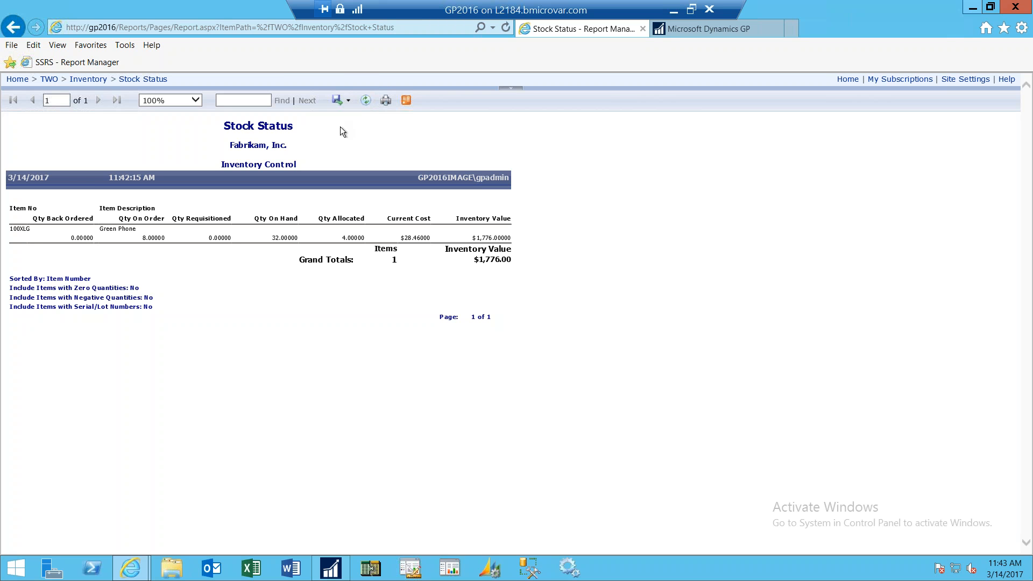
- View the Inventory Turnover KPI report from the Inventory Charts And KPIs folder, and return to the TWO folder
left_click(81, 81)
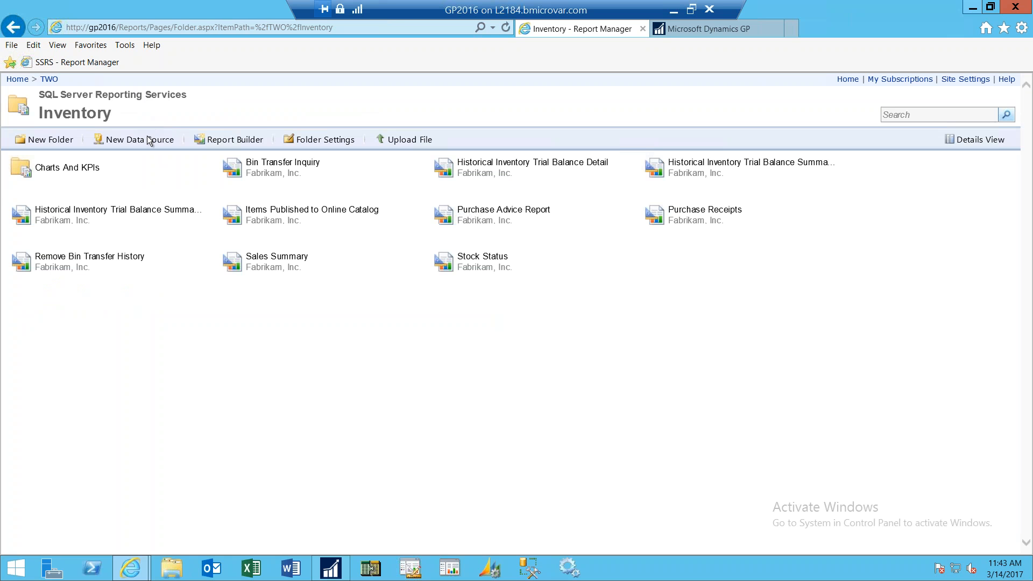
left_click(50, 172)
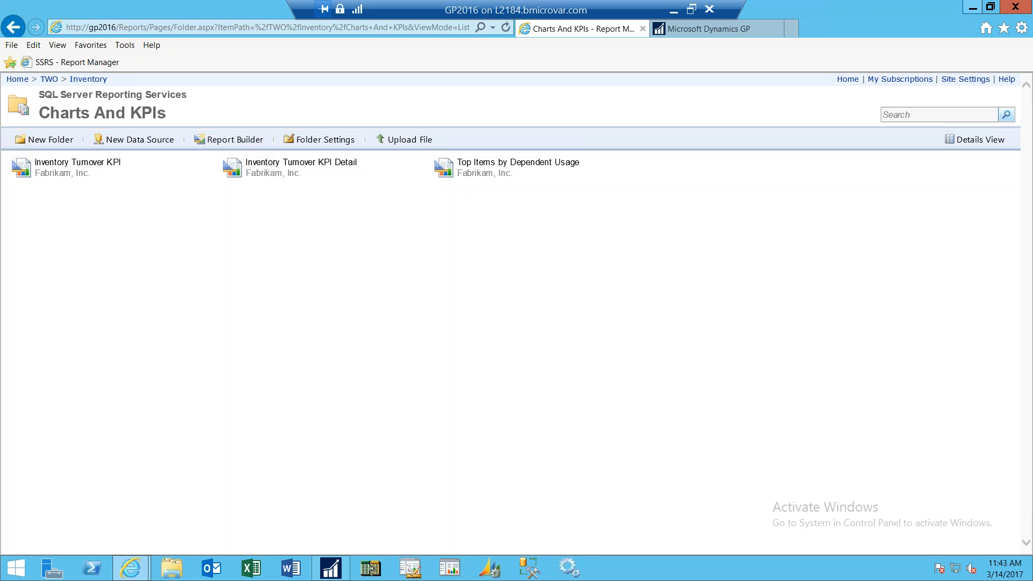
left_click(98, 167)
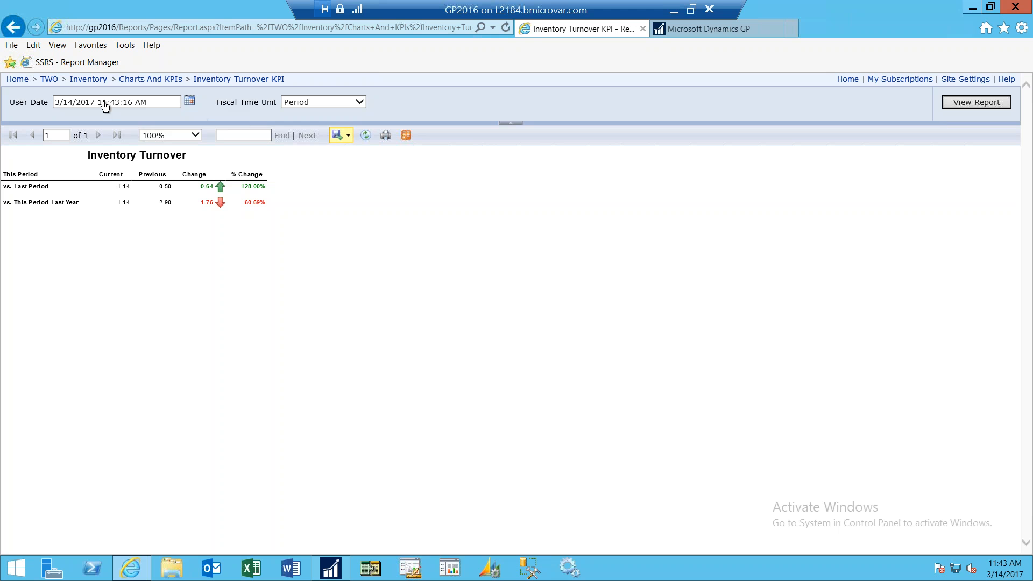
left_click(132, 81)
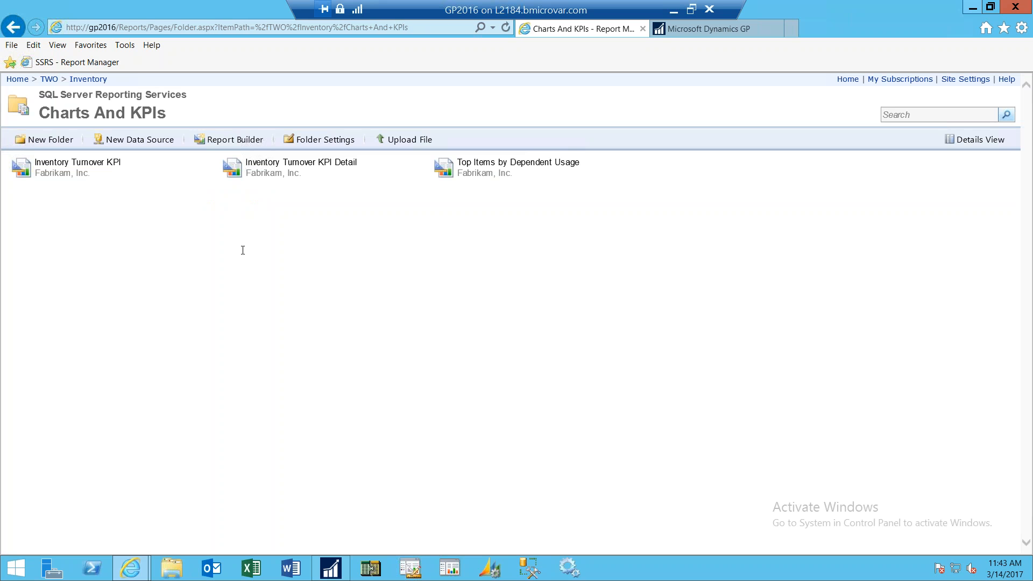
left_click(49, 79)
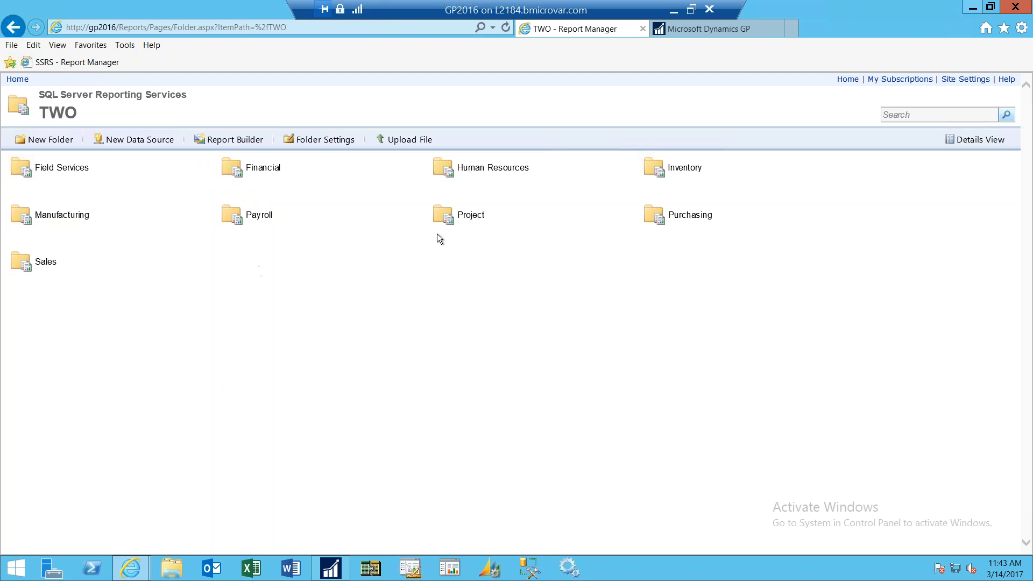
- View the Change In Expenses report from the Financial Charts And KPIs folder, and return to the TWO folder
left_click(268, 169)
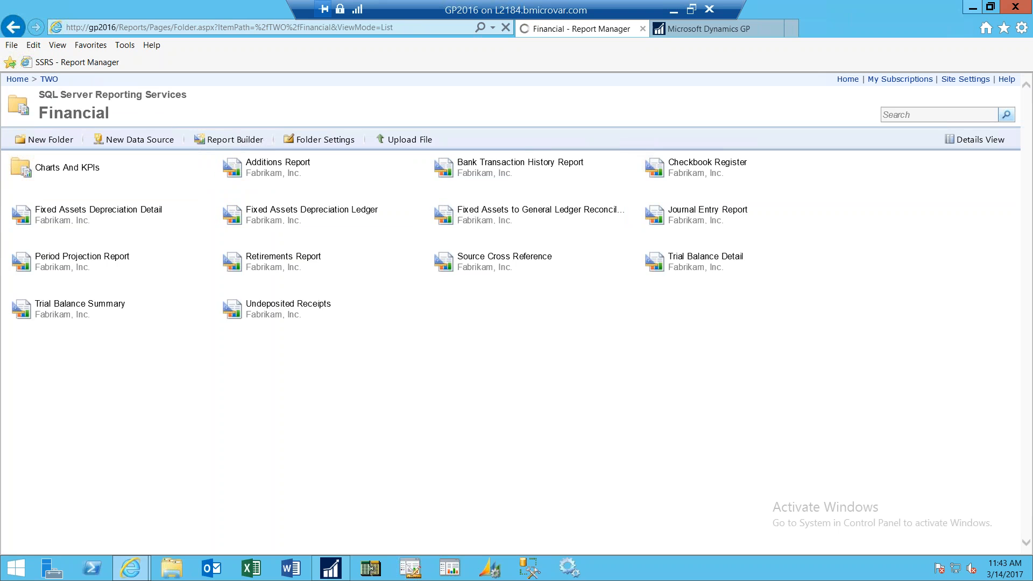
left_click(64, 167)
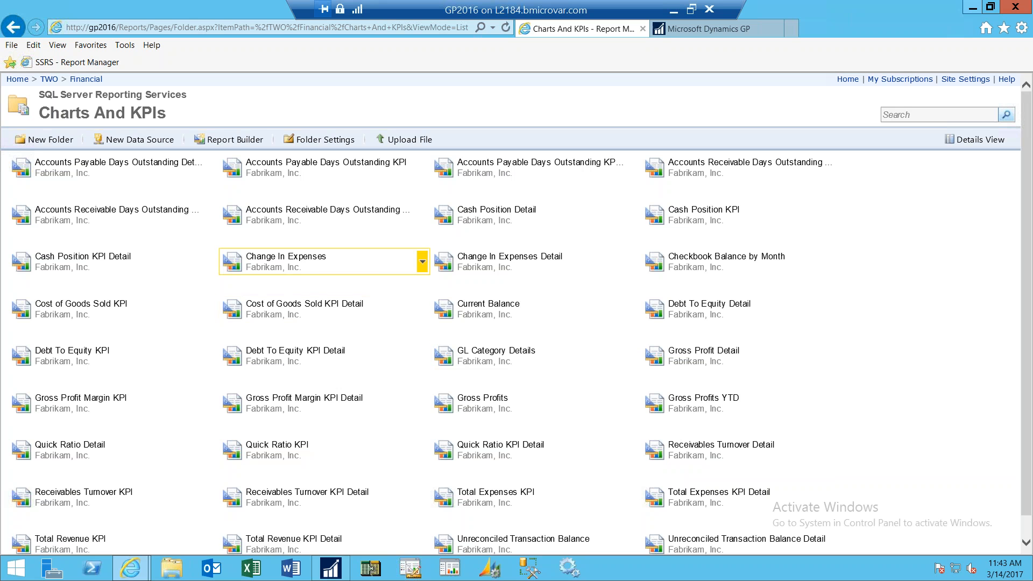
left_click(322, 263)
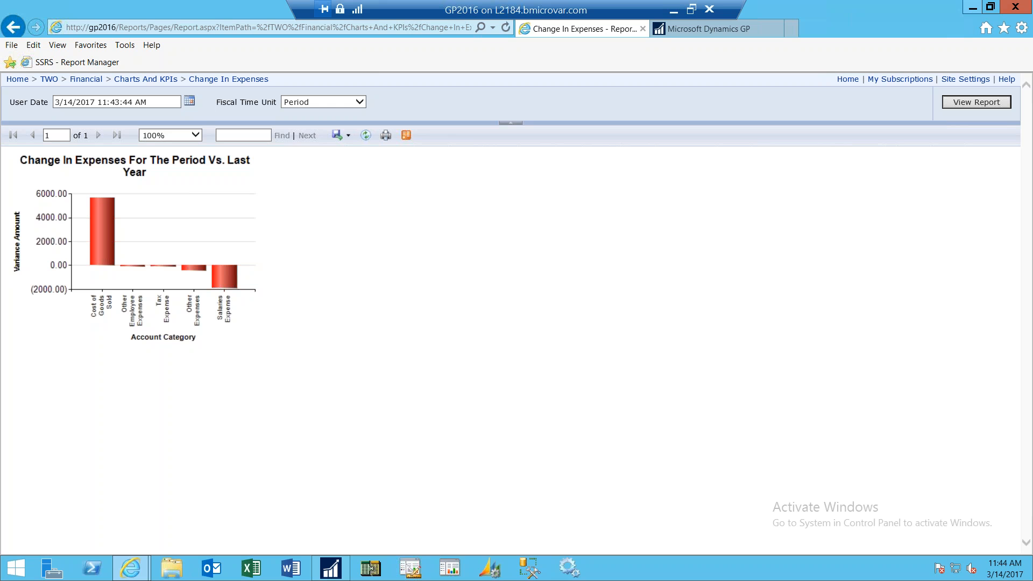
left_click(49, 79)
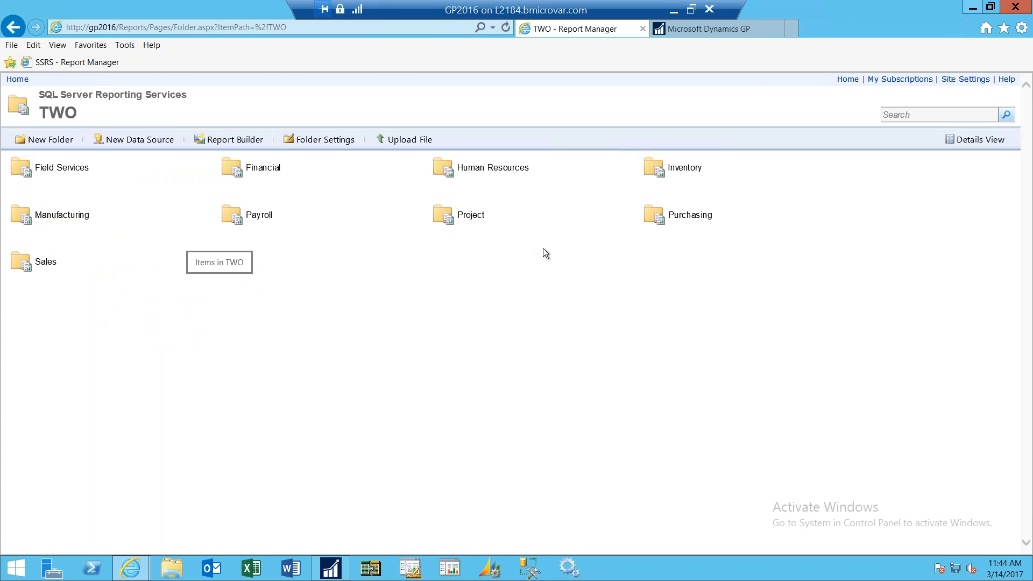
- View the TWO company's Purchasing report list, and leave the remote session for the Microsoft Dynamics GP Roadmap slide in PowerPoint
left_click(689, 215)
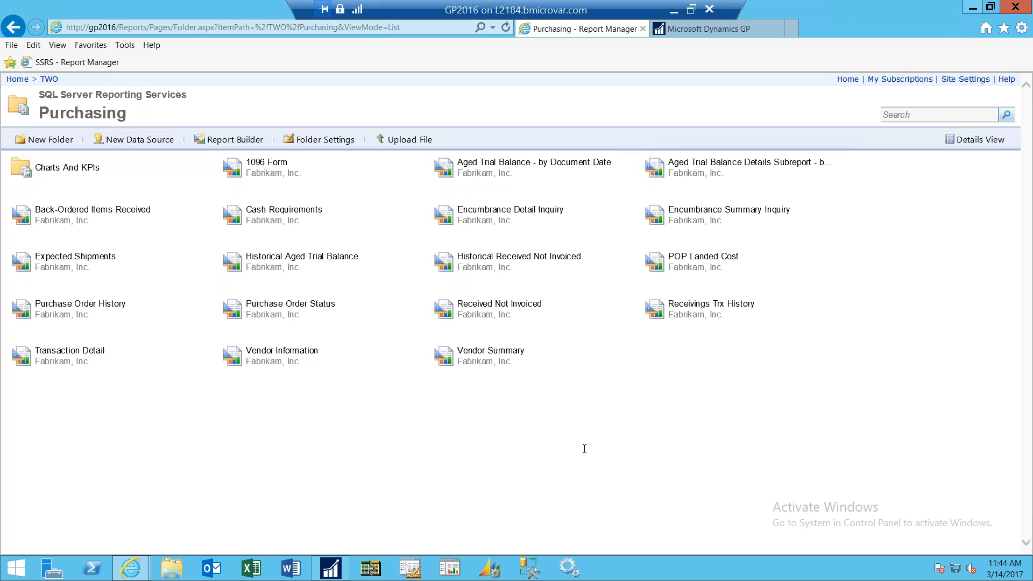
left_click(673, 10)
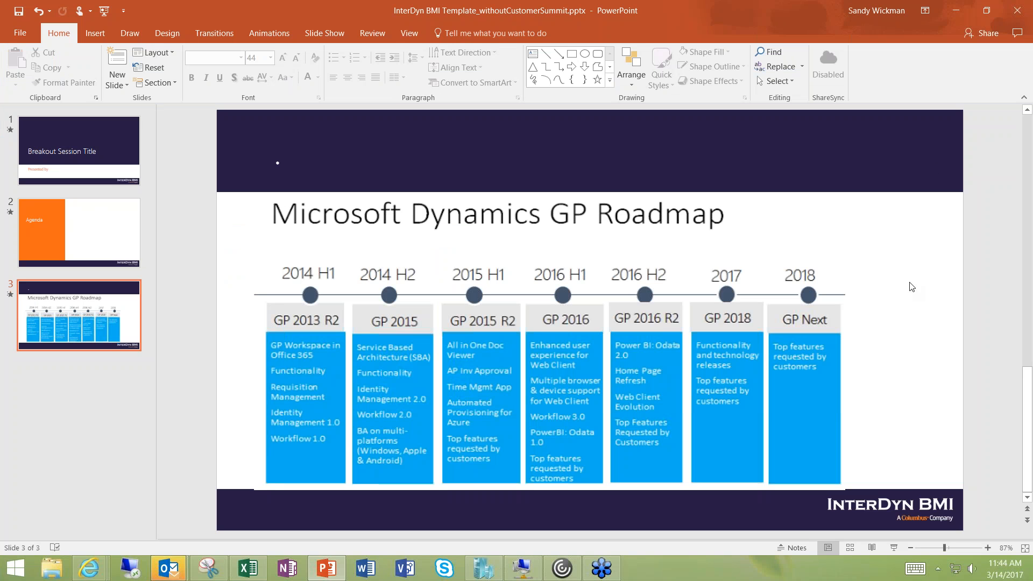
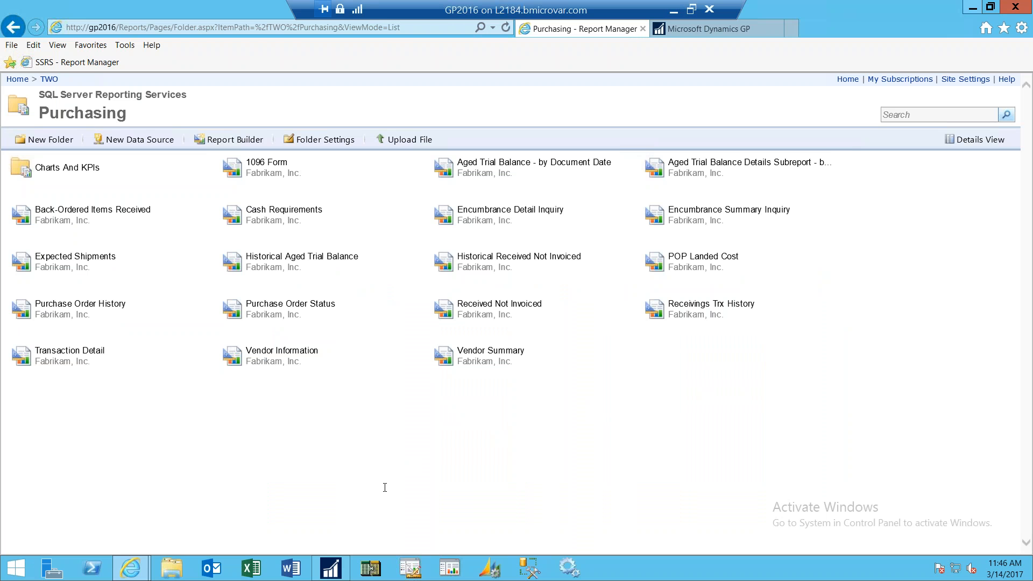
- Switch to Microsoft Dynamics GP and try to open the Purchasing E-mail Settings, cancelling the Exchange log-on
mouse_move(330, 566)
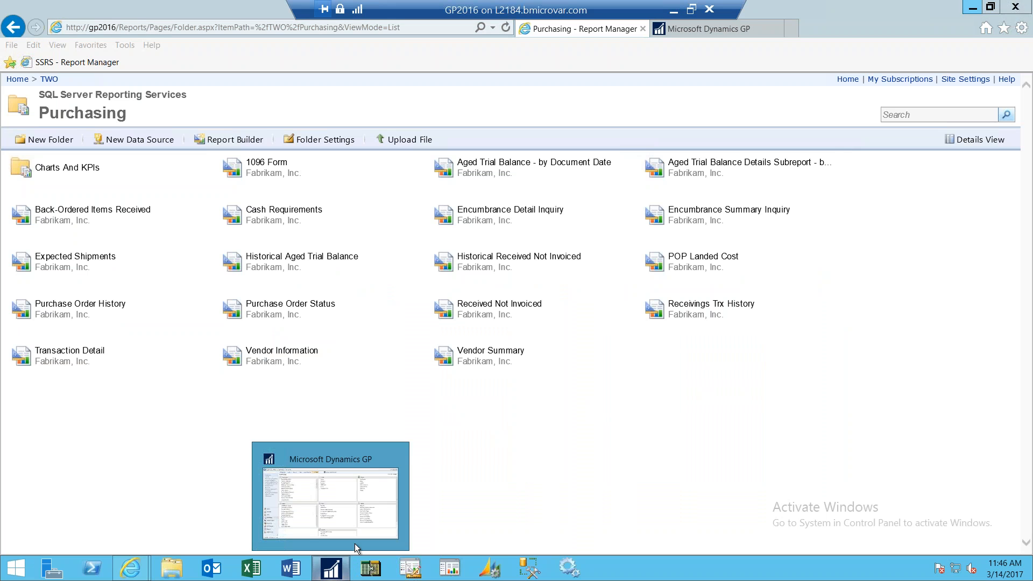
left_click(399, 521)
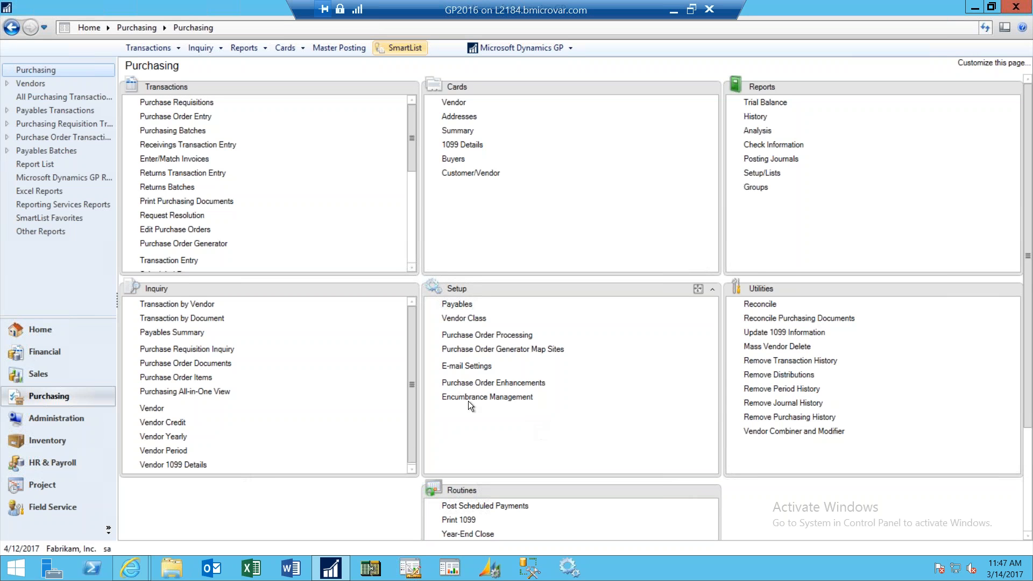
left_click(469, 367)
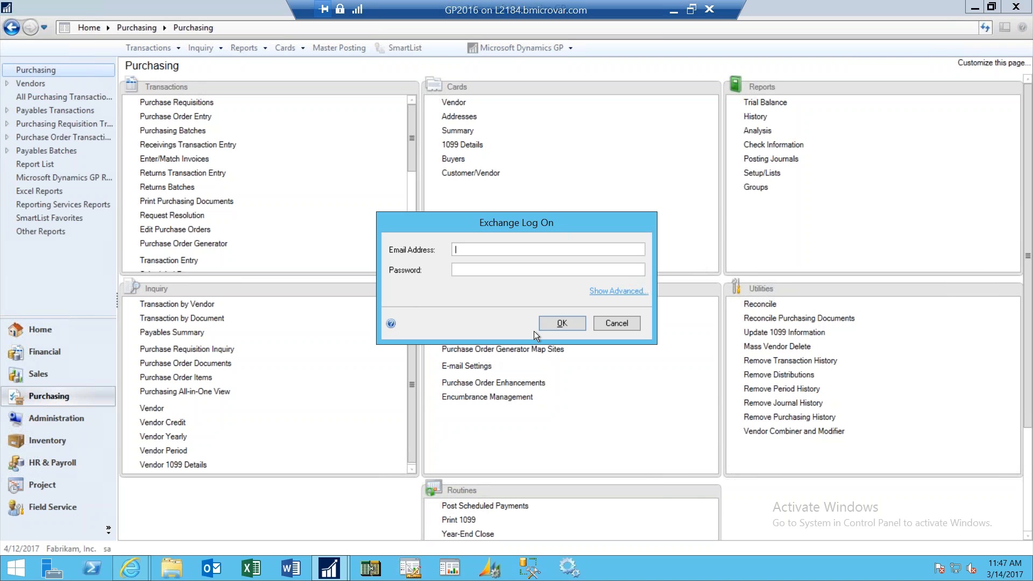
left_click(621, 324)
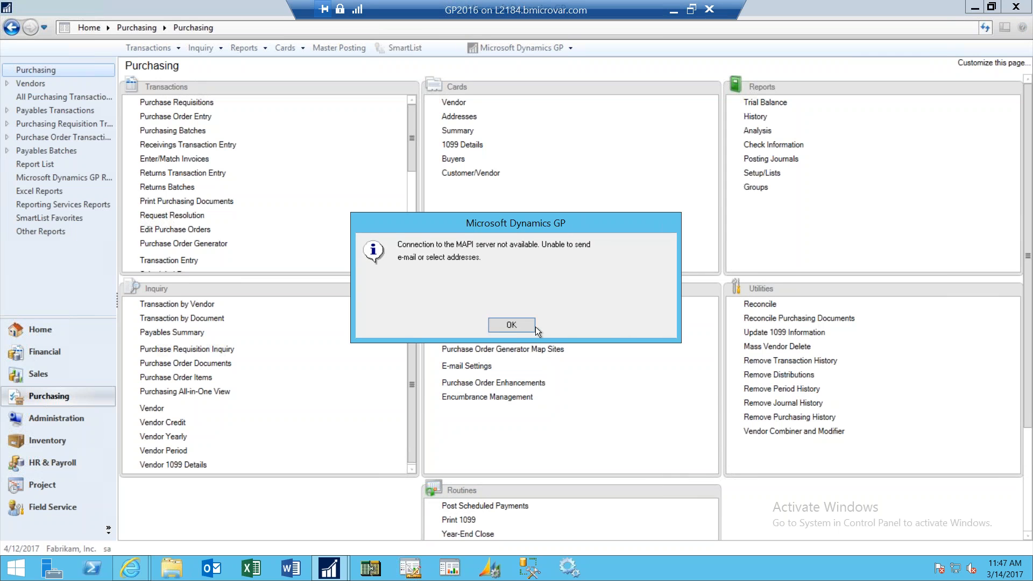
left_click(509, 325)
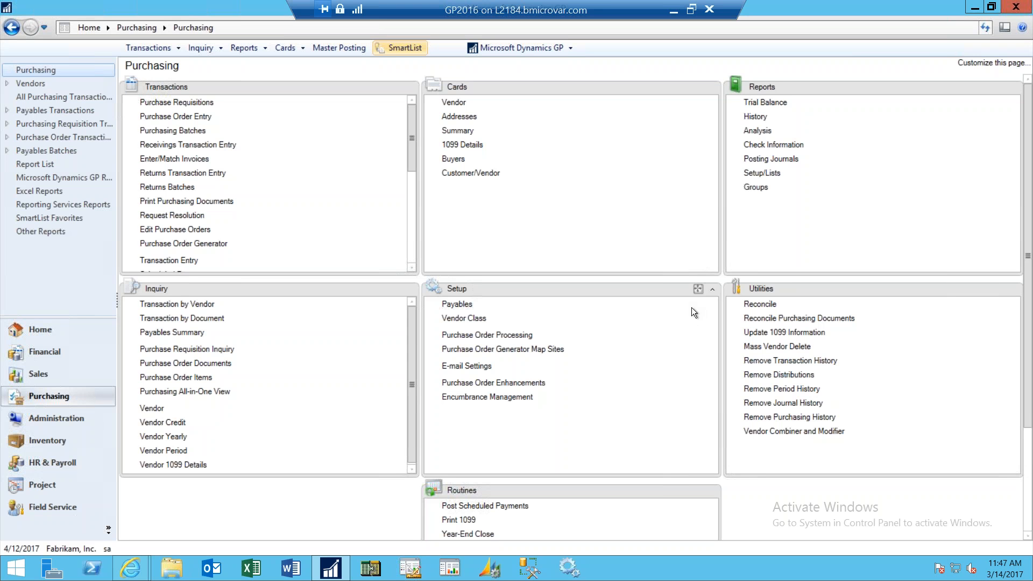
- View the Update 1099 Information utility's vendor and transaction options, and close its window
left_click(784, 333)
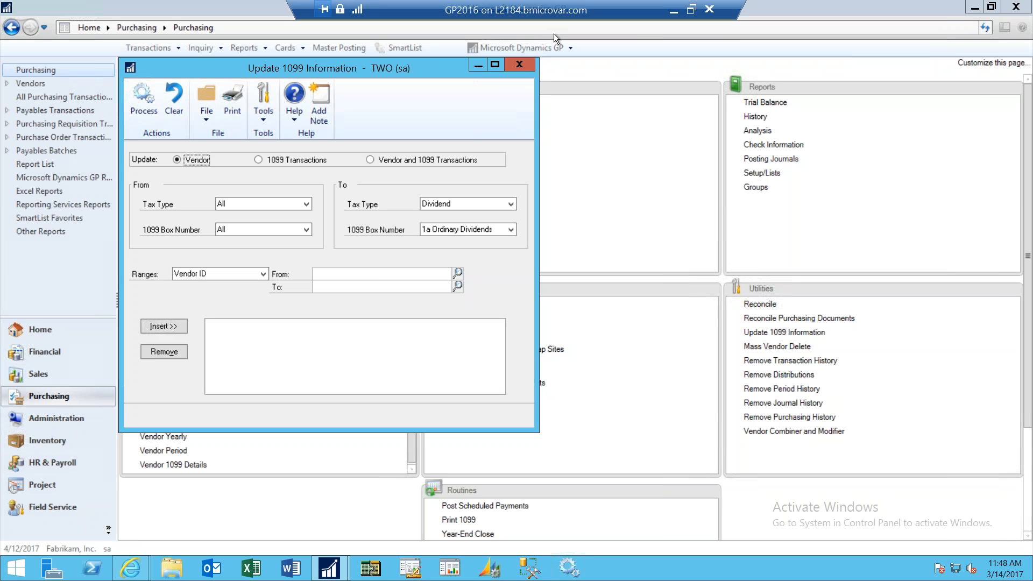
left_click(517, 64)
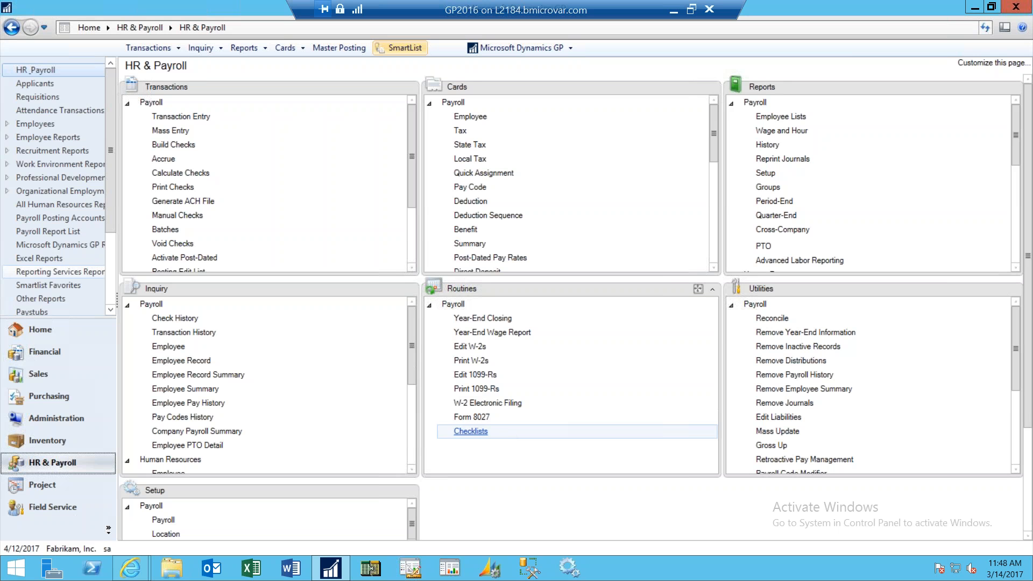
- In the HR & Payroll Print W-2 Forms window, choose W-2 Forms with Exclude ESS Printed W-2, and close it without printing
left_click(473, 361)
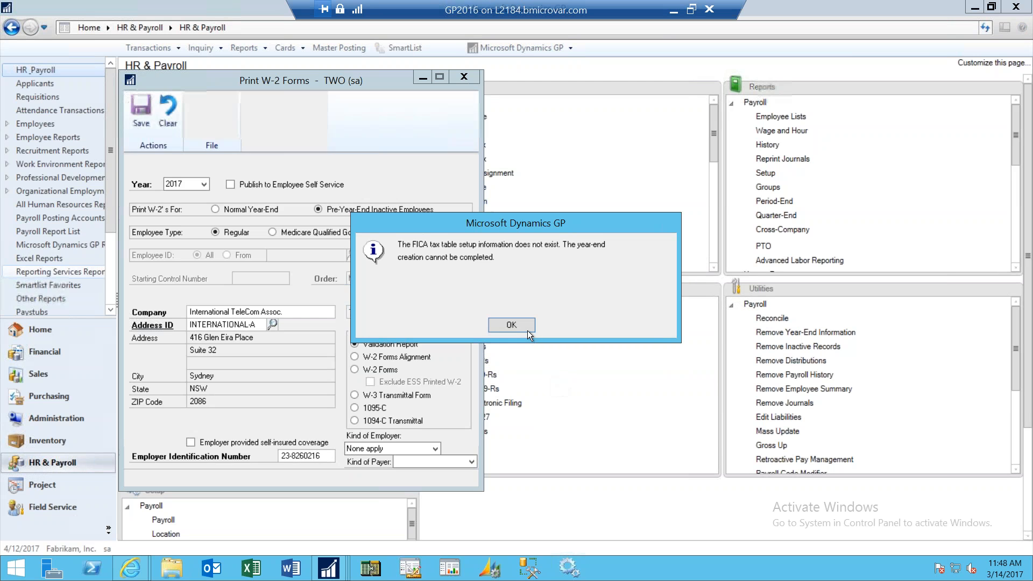
left_click(526, 328)
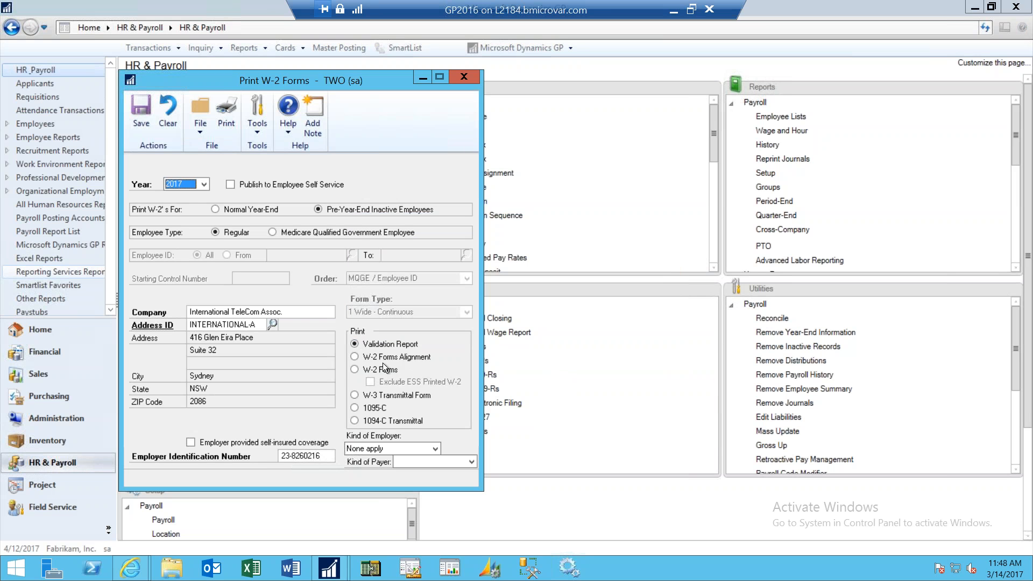
left_click(354, 369)
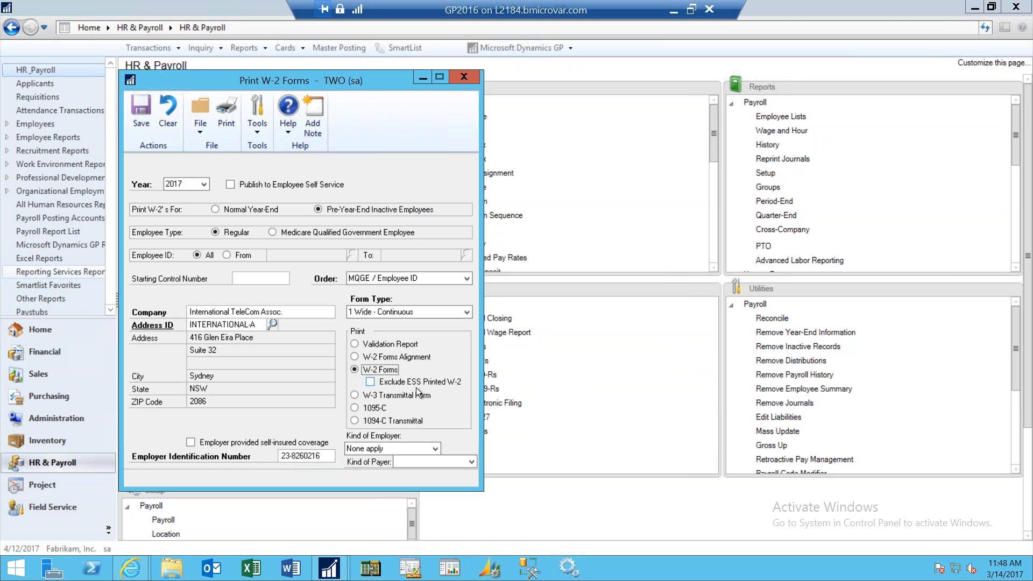
left_click(370, 382)
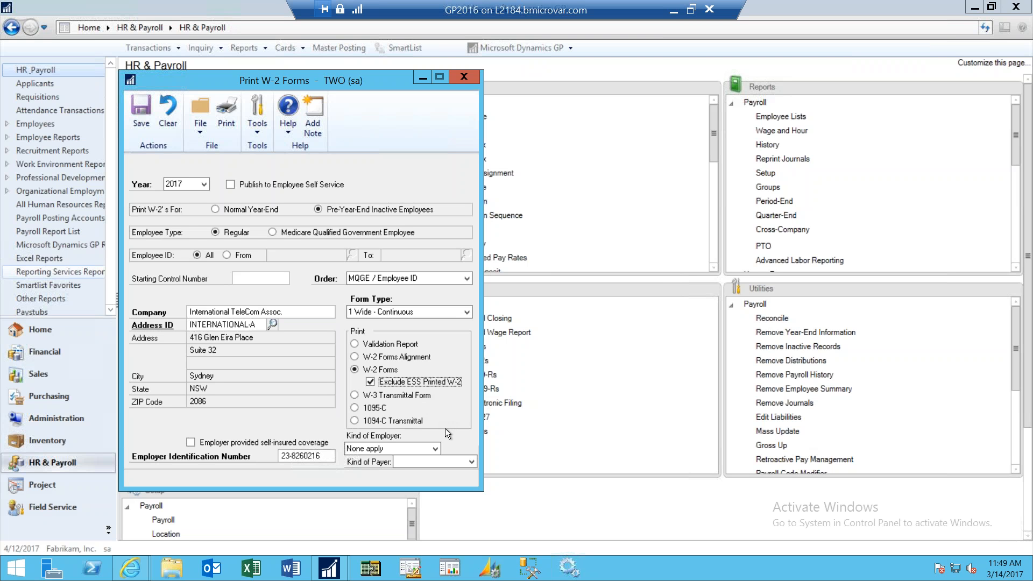
left_click(462, 77)
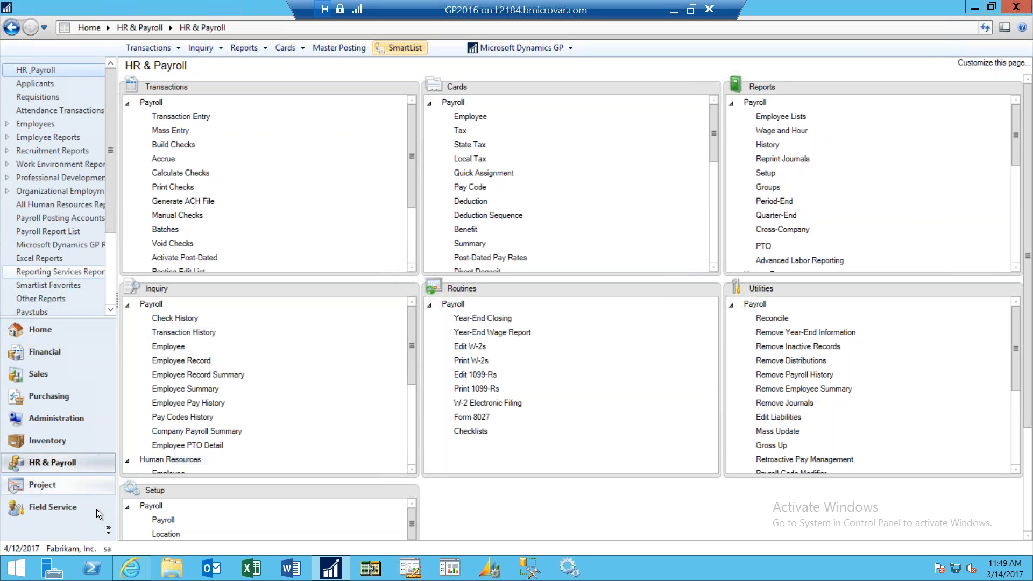
- View the companies offered in the Company Login window and cancel without switching company
left_click(68, 550)
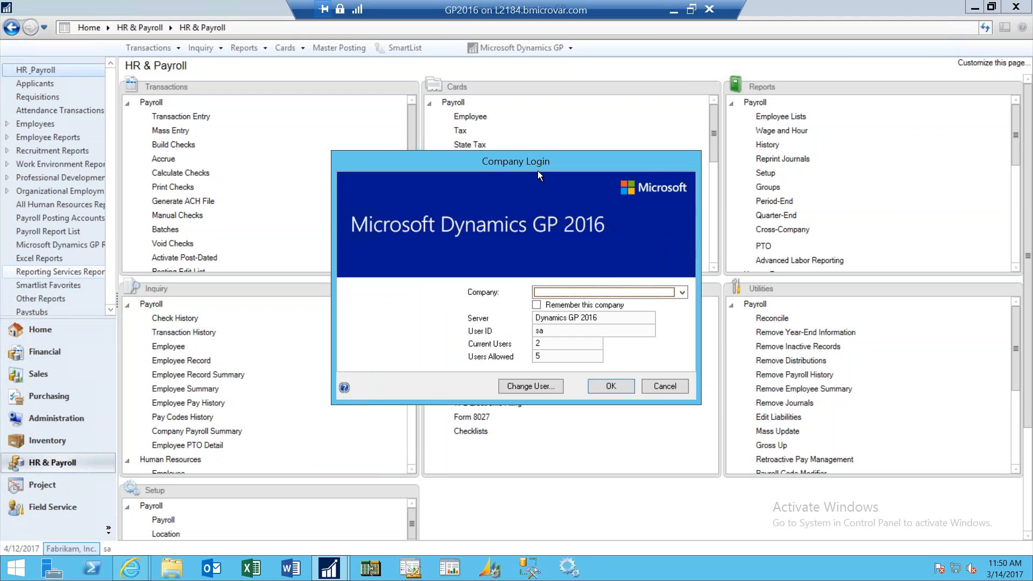
left_click(682, 292)
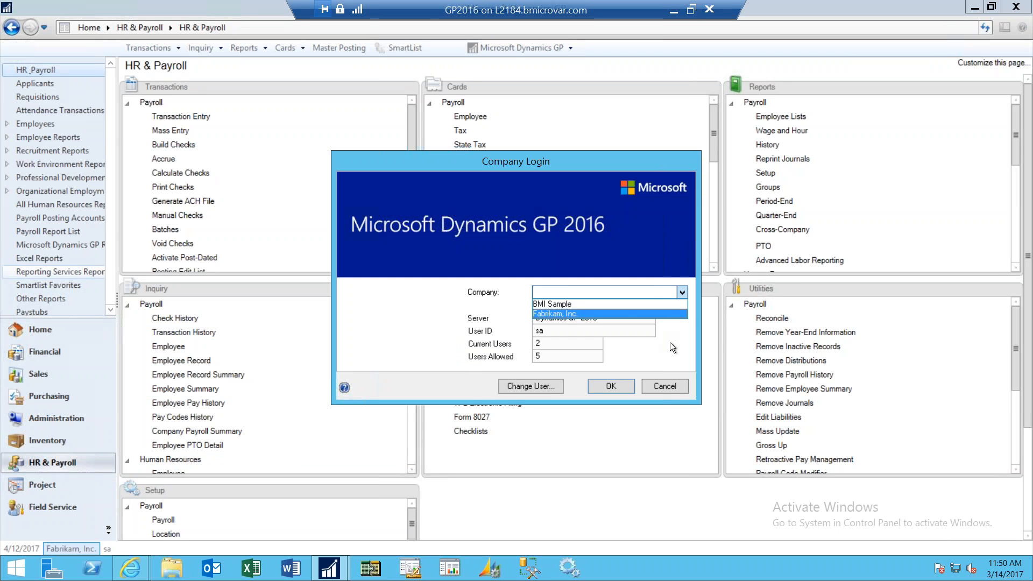
left_click(666, 386)
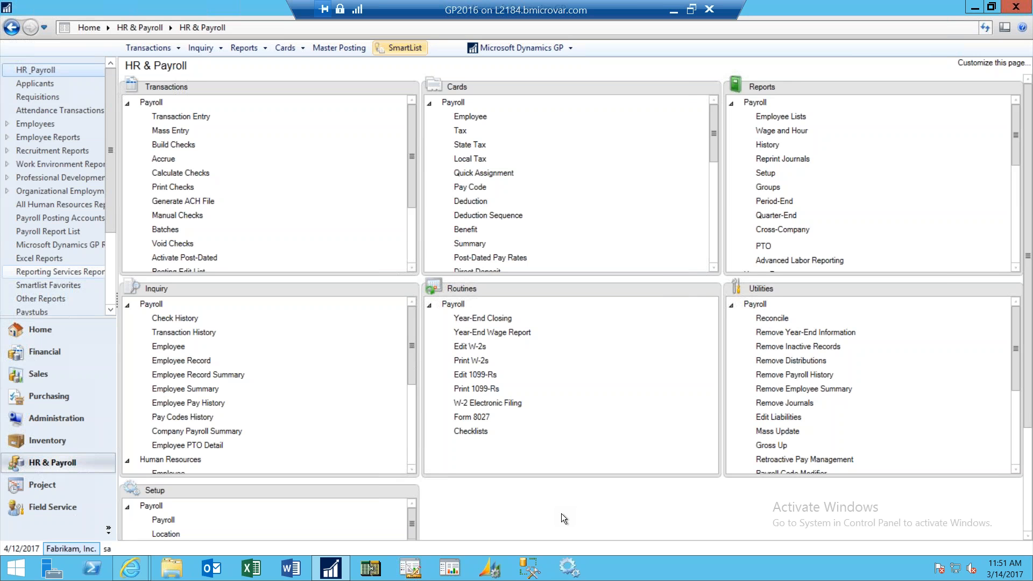
- View the payroll W-2 Electronic Filing window and close it
left_click(515, 405)
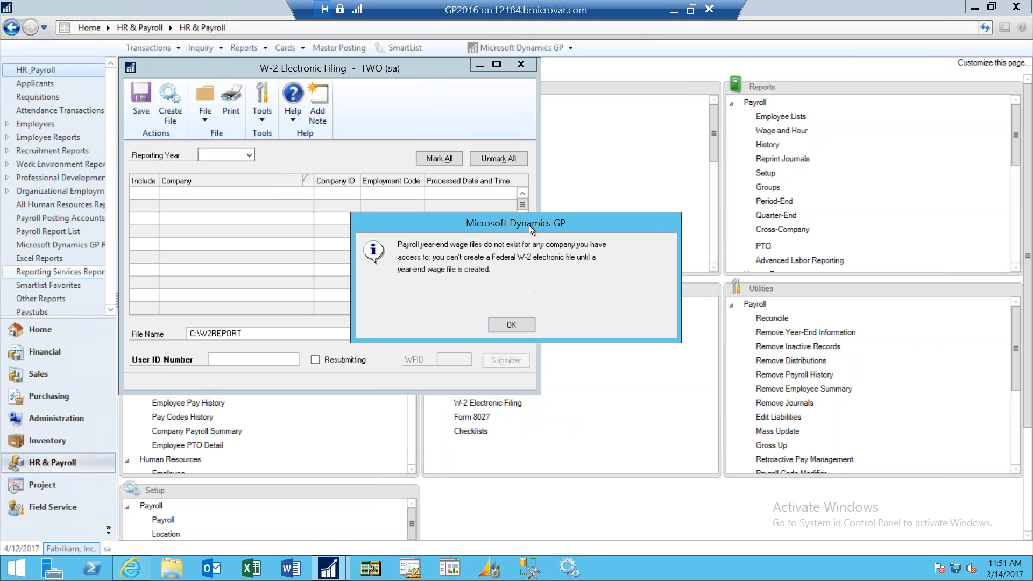
left_click(508, 324)
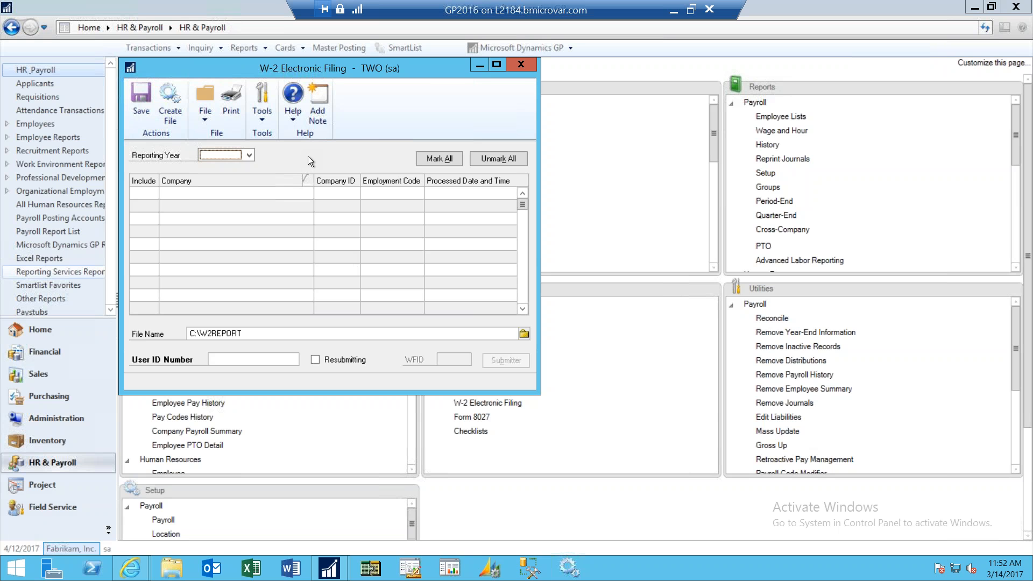
left_click(522, 65)
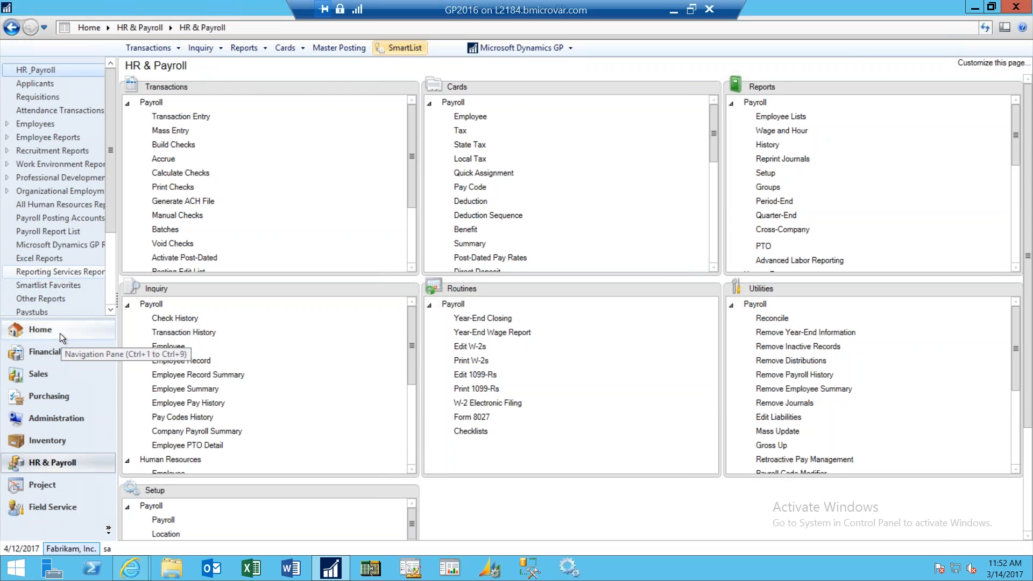
- View the Generate EFT Files window from the Purchasing transactions and close it
left_click_drag(411, 204, 411, 151)
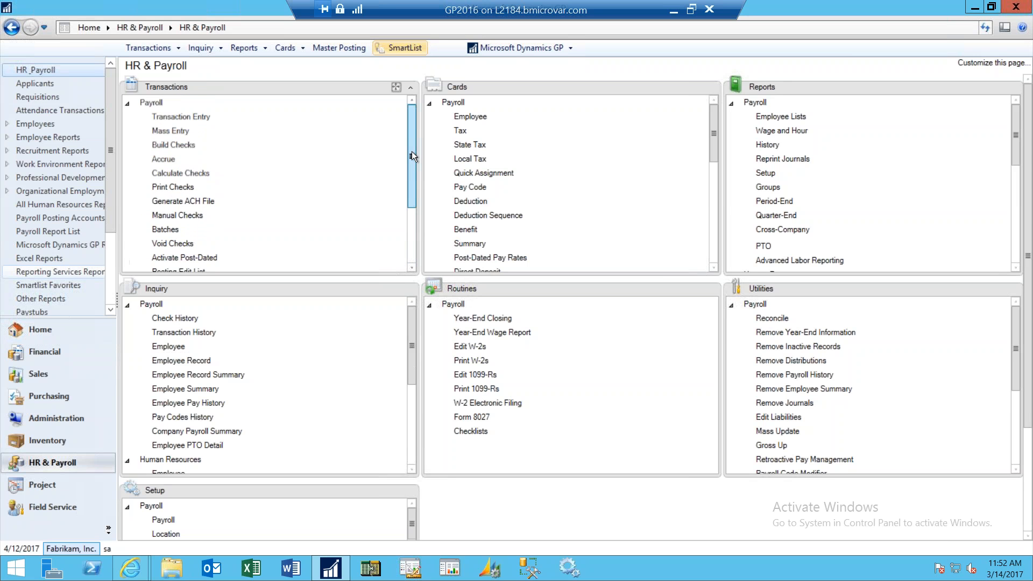
left_click(70, 399)
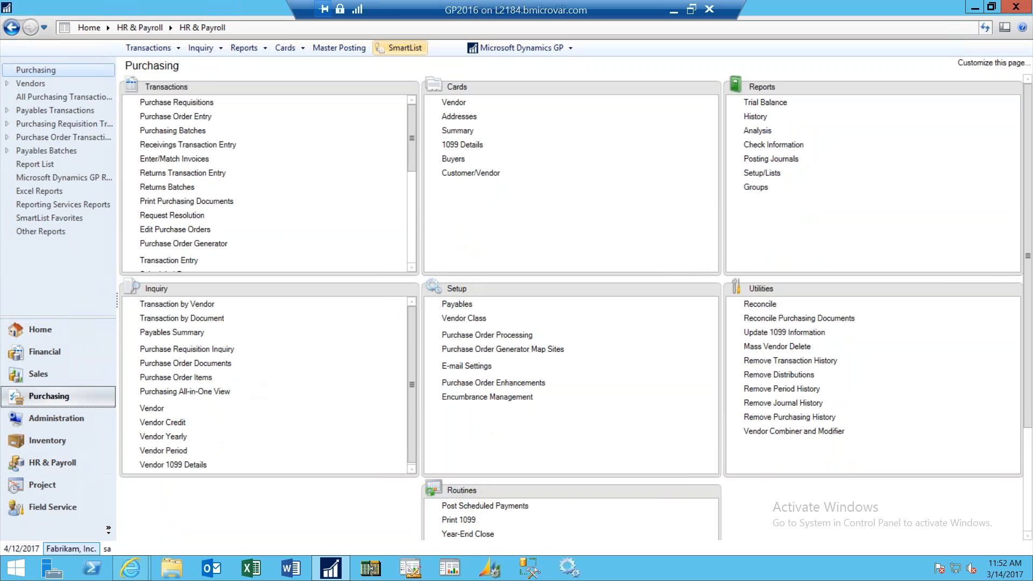
scroll(411, 170, "down", 1)
scroll(411, 215, "down", 5)
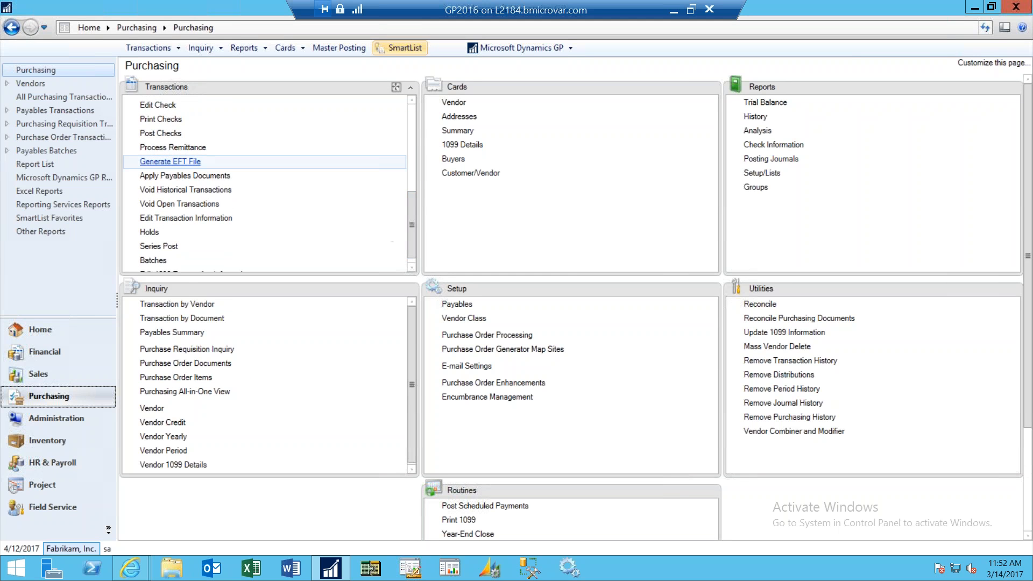
left_click(189, 163)
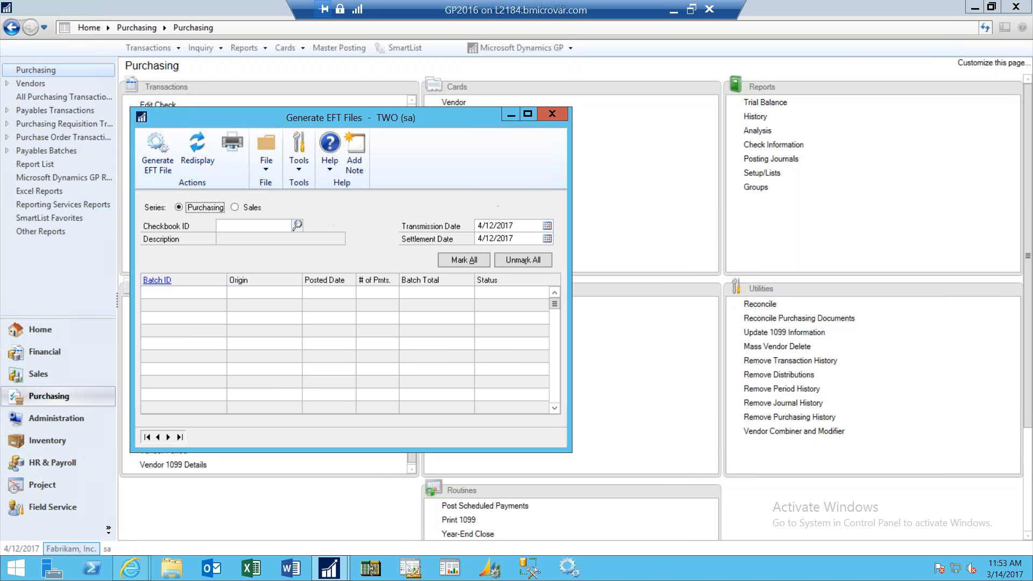
left_click(553, 115)
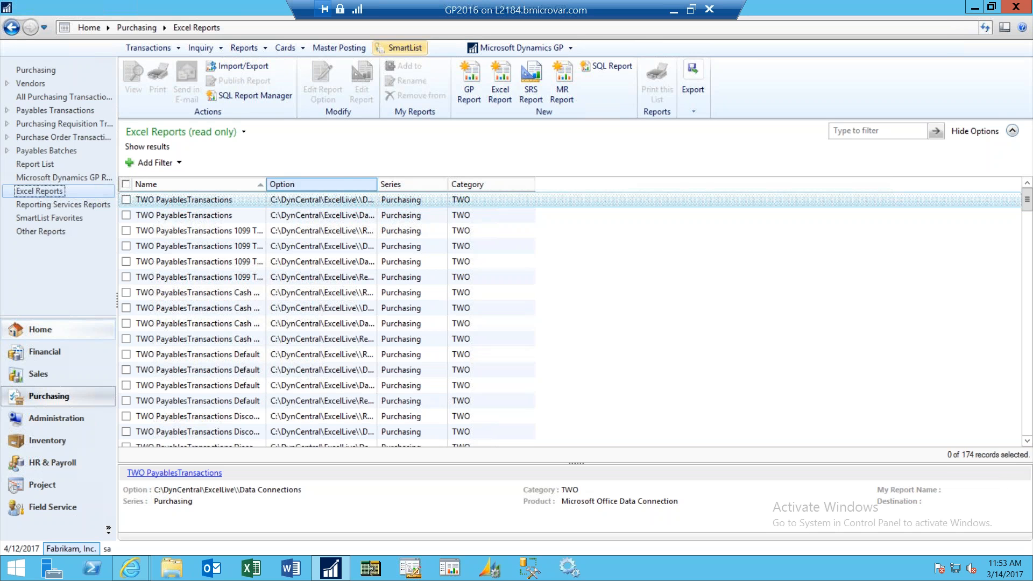
- In the Purchasing Excel Reports list, widen the Name and Option columns and mark TWO PayablesTransactions Default from C:\DynCentral\ExcelLive\Reports
left_click_drag(267, 184, 333, 184)
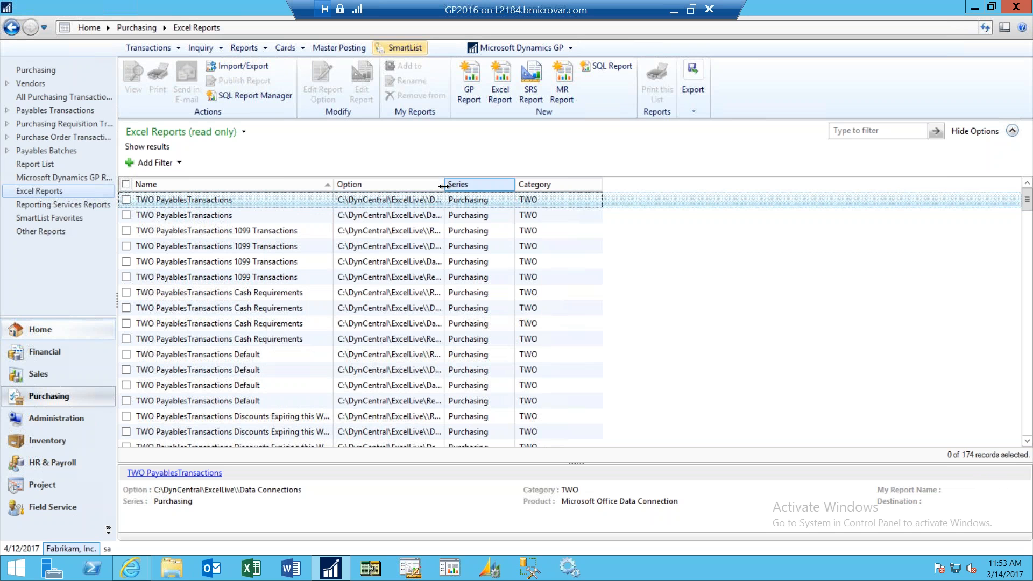
left_click_drag(444, 185, 547, 184)
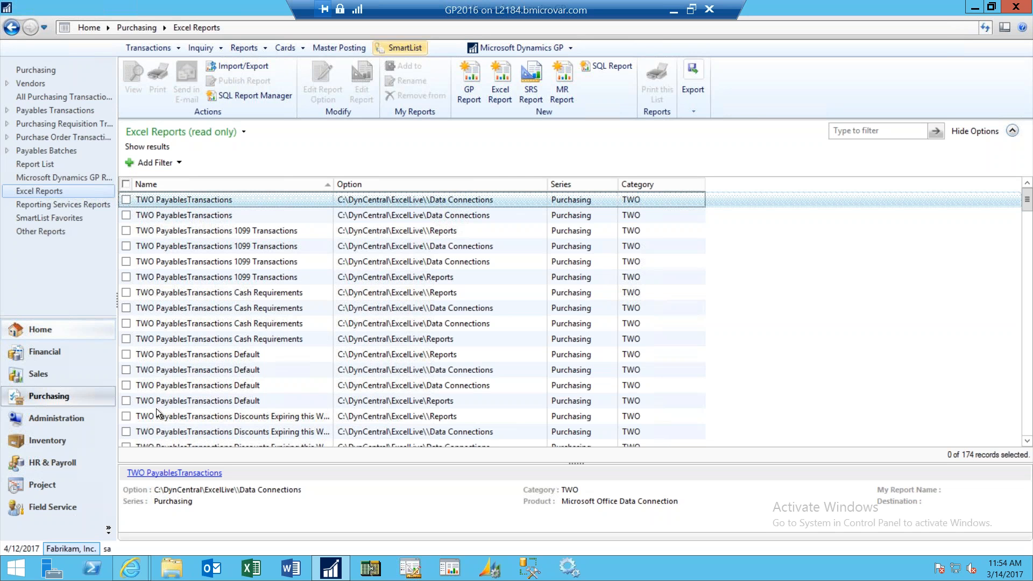
left_click(126, 401)
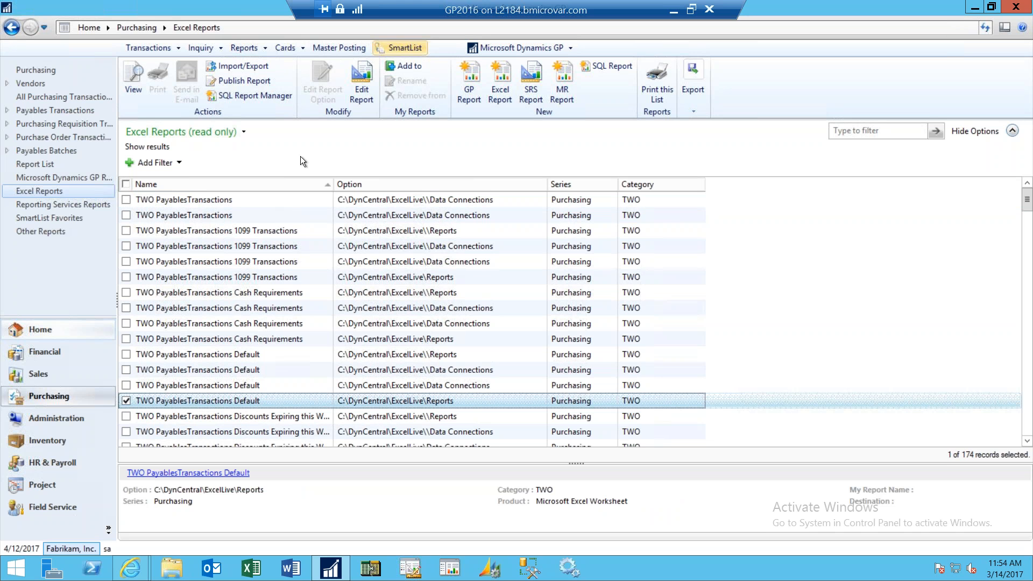
- View the Report Schedule options for publishing reports, and close the window without scheduling anything
left_click(251, 86)
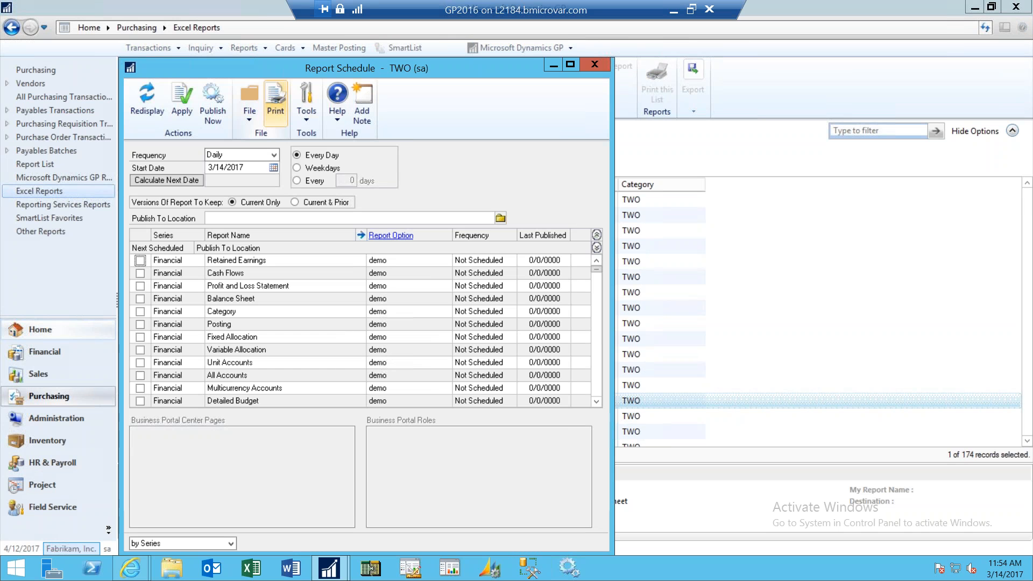
left_click_drag(437, 68, 604, 49)
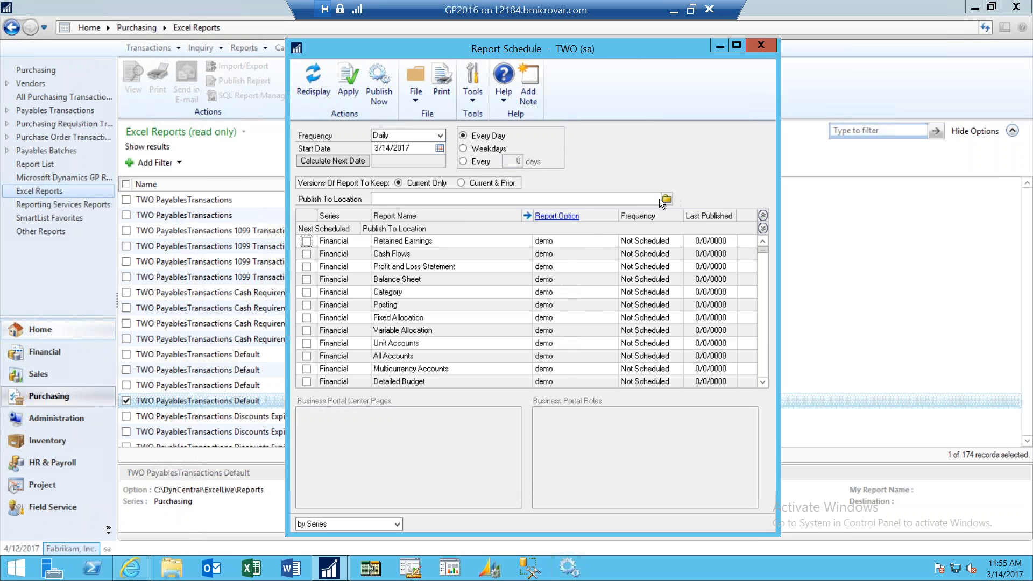
key("Escape")
- Start a new Excel report, dismissing the Office activation wizard, and close the blank workbook
left_click(508, 96)
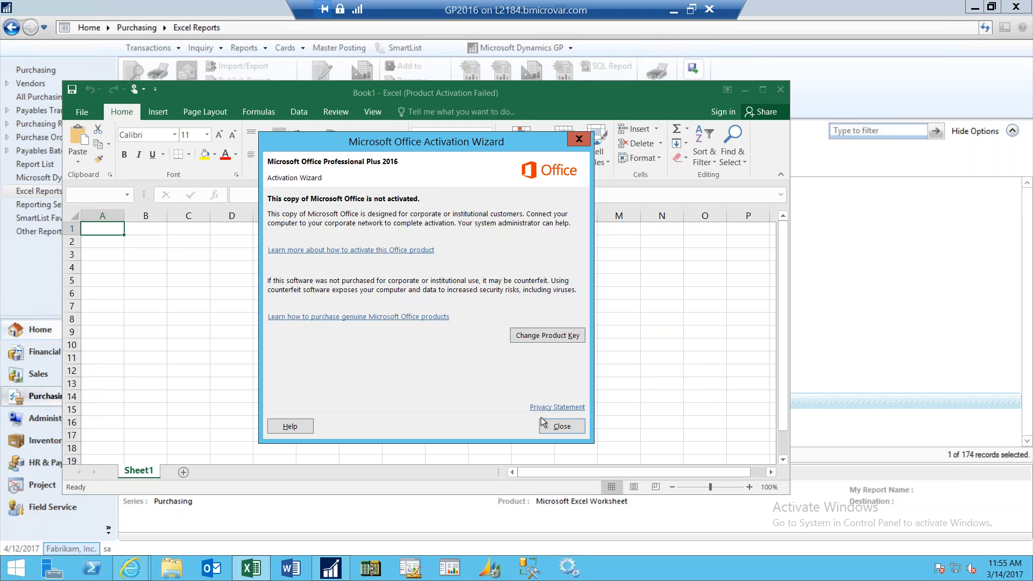
left_click(561, 426)
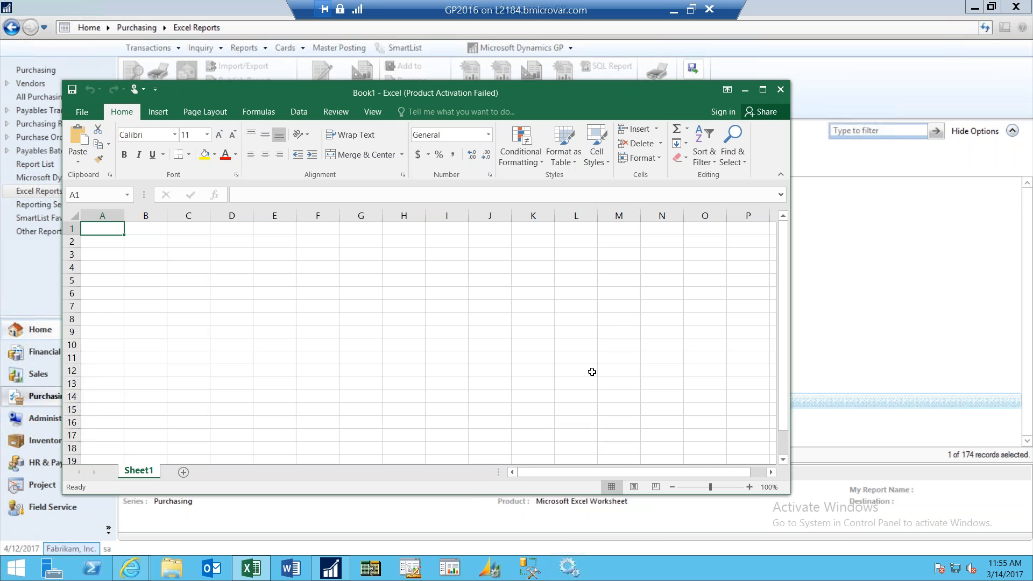
scroll(462, 321, "down", 3)
scroll(473, 312, "up", 3)
left_click(781, 91)
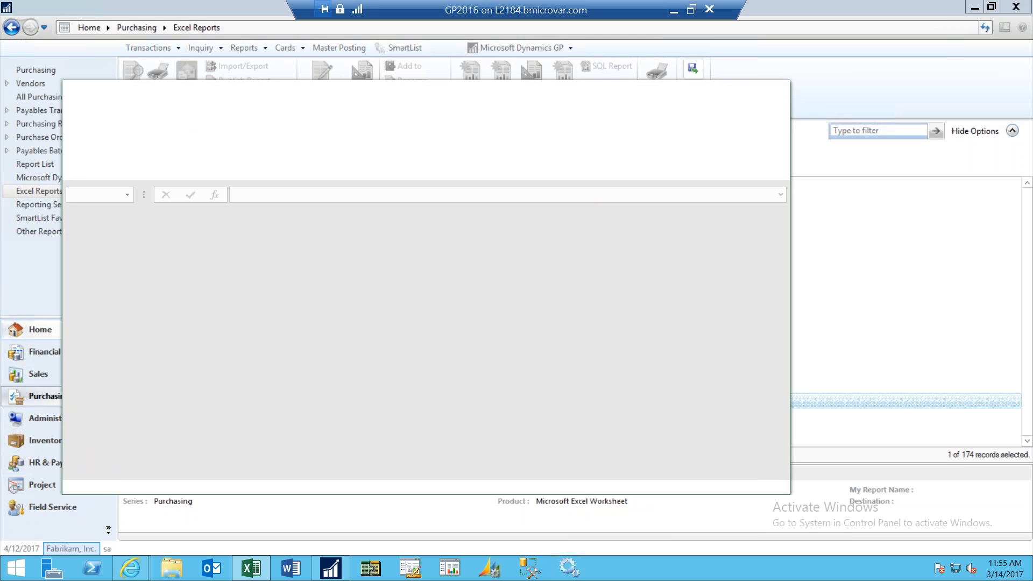